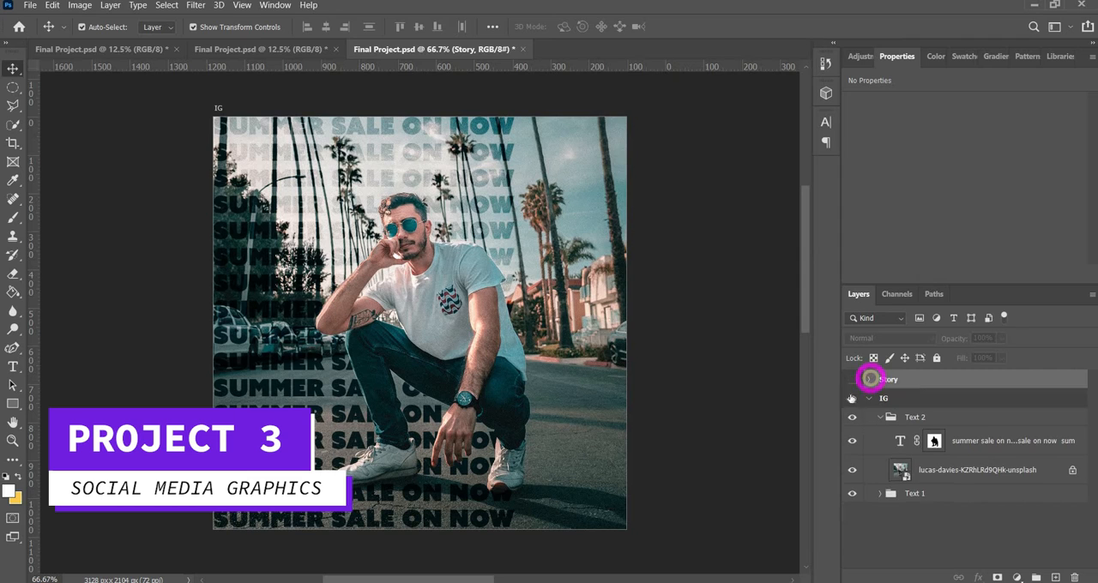
# Make the Story artboard visible beside the IG artboard and expand its layer contents
pyautogui.click(869, 398)
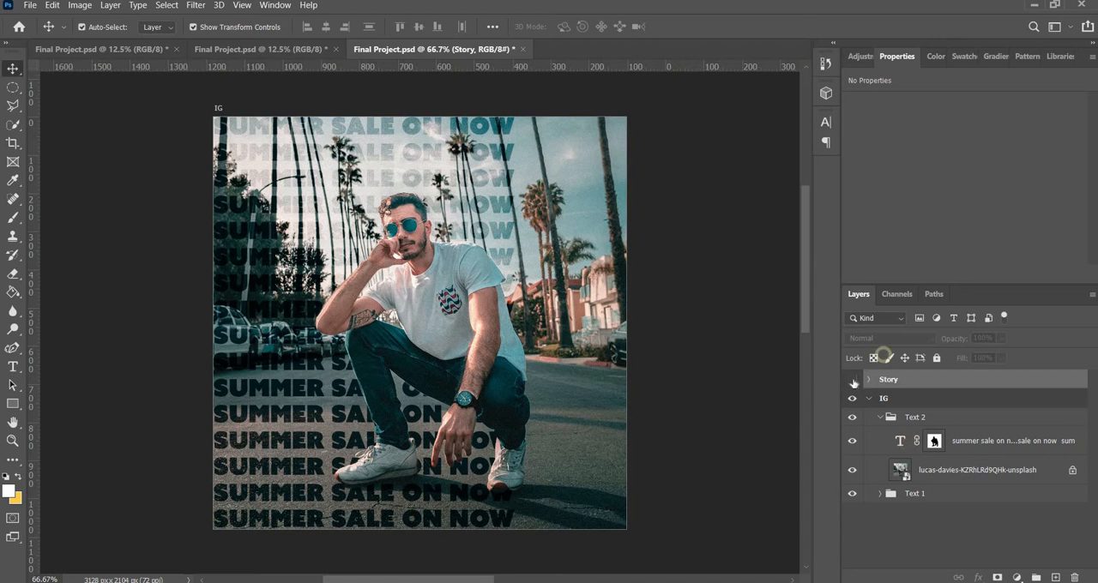
pyautogui.click(853, 379)
pyautogui.hotkey('ctrl', '-')
pyautogui.hotkey('ctrl', '-')
pyautogui.hotkey('ctrl', '-')
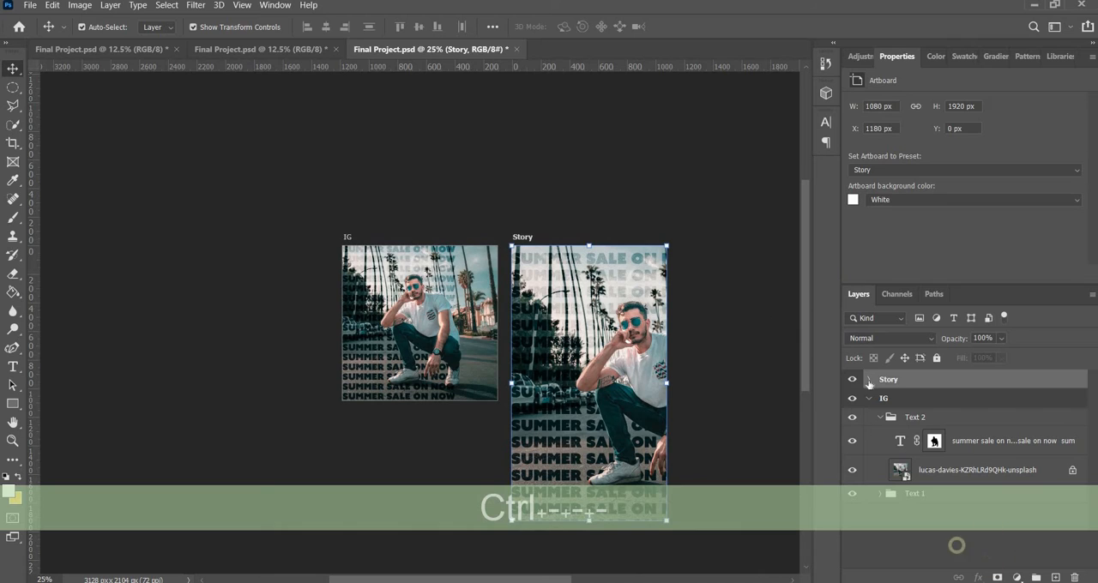
pyautogui.click(956, 550)
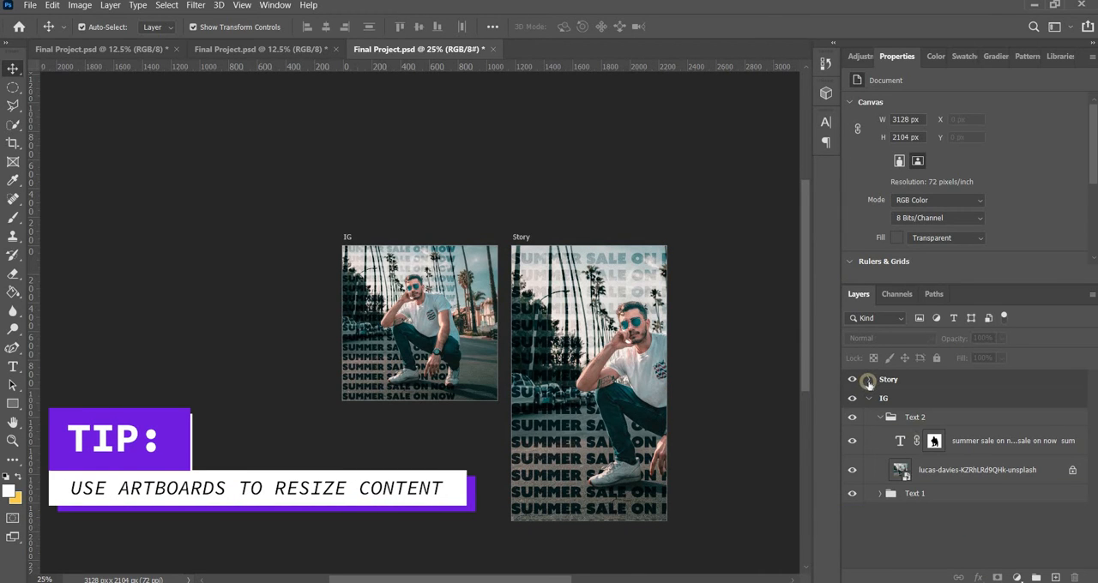
pyautogui.click(868, 381)
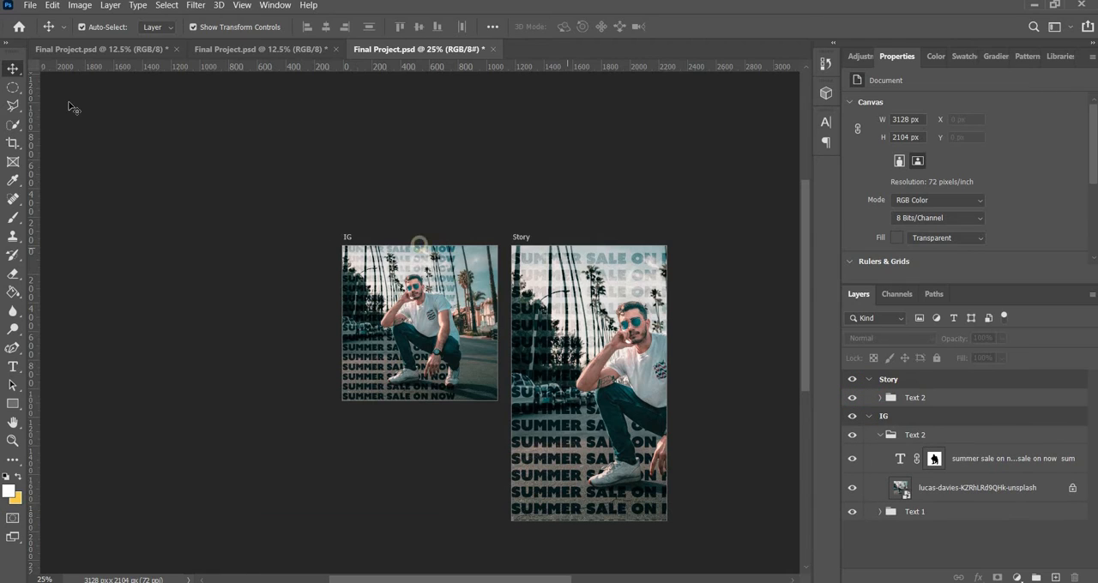
# Add a blank artboard to the left of the IG artboard and set its size to the Facebook Post preset
pyautogui.click(348, 236)
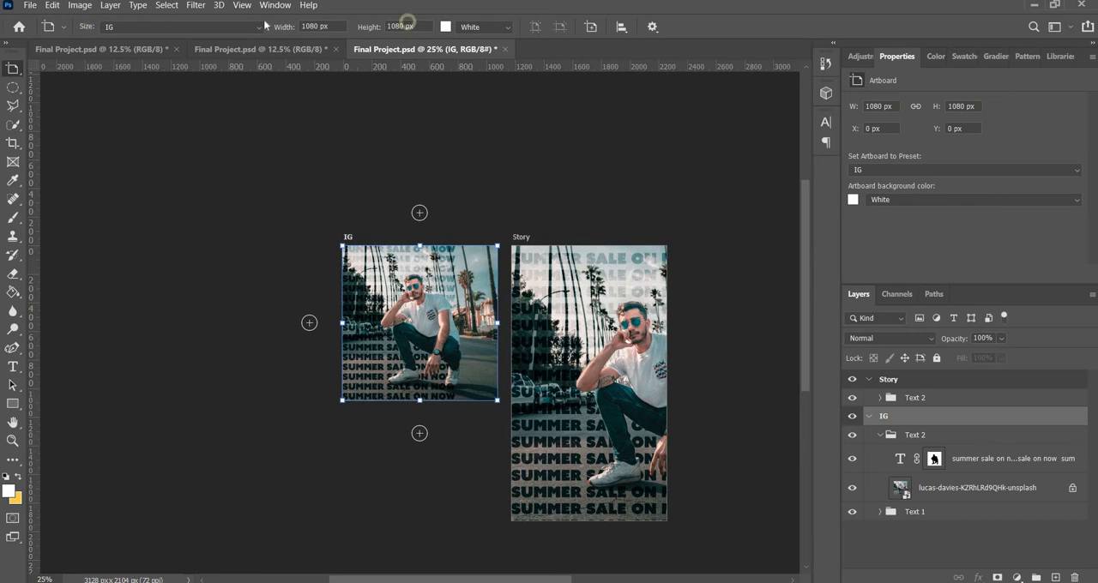
pyautogui.click(310, 322)
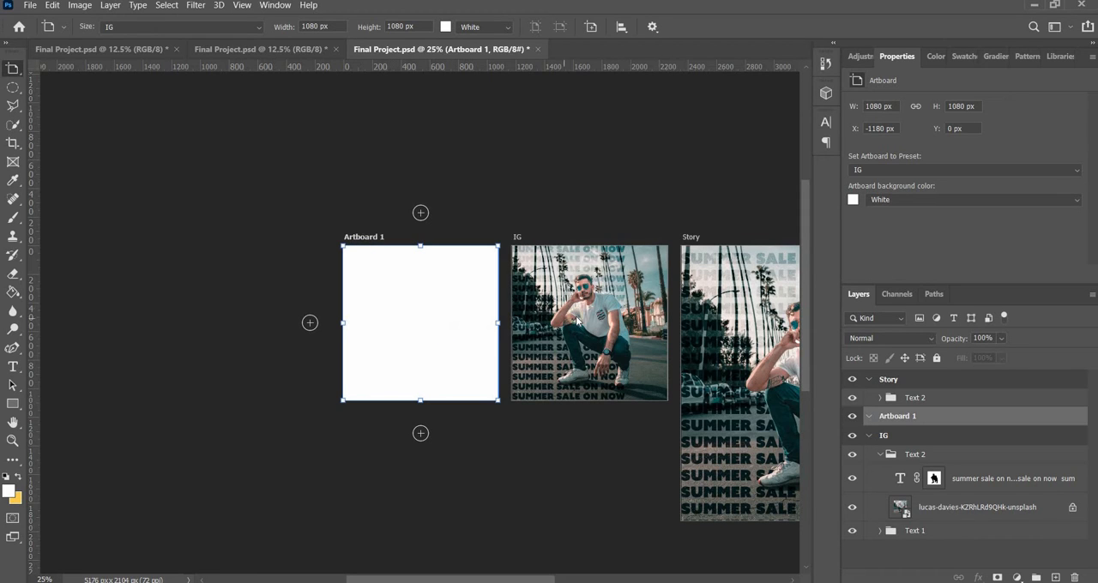
pyautogui.click(232, 28)
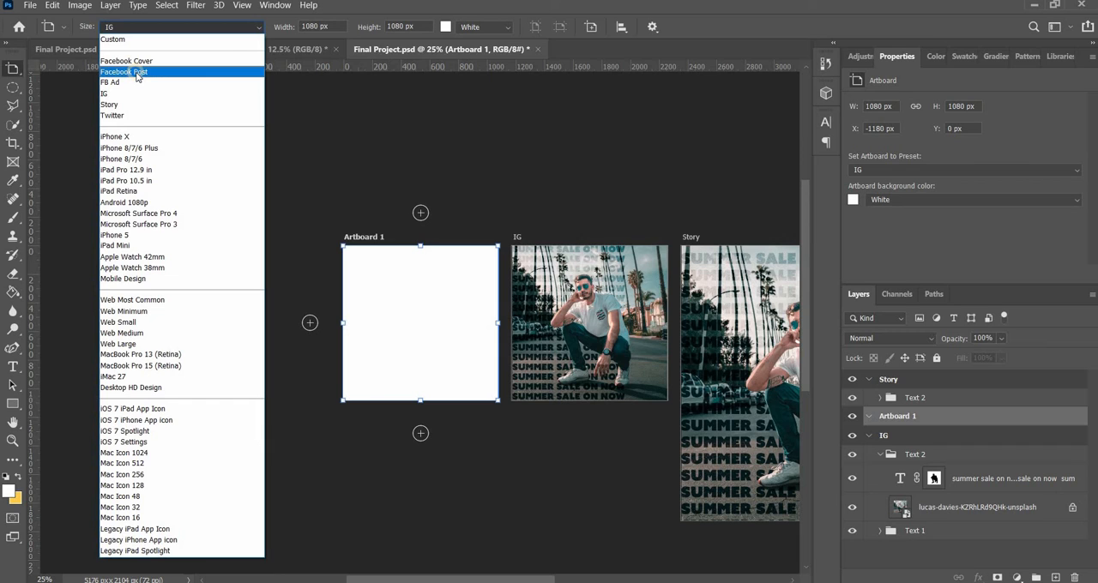
pyautogui.click(137, 72)
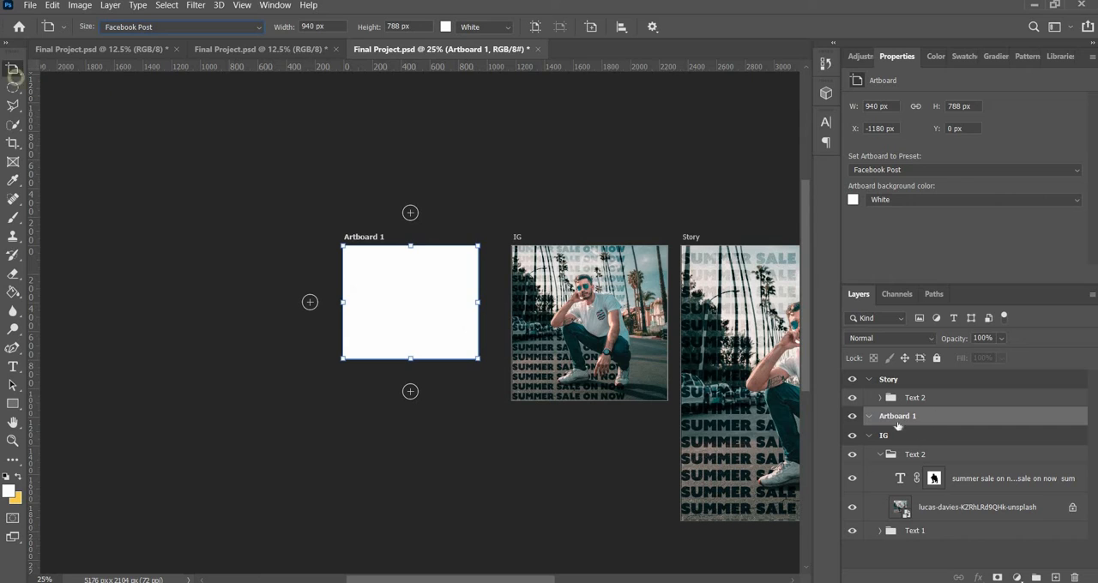
# Rename the new blank artboard as FACEBOOK
pyautogui.click(912, 399)
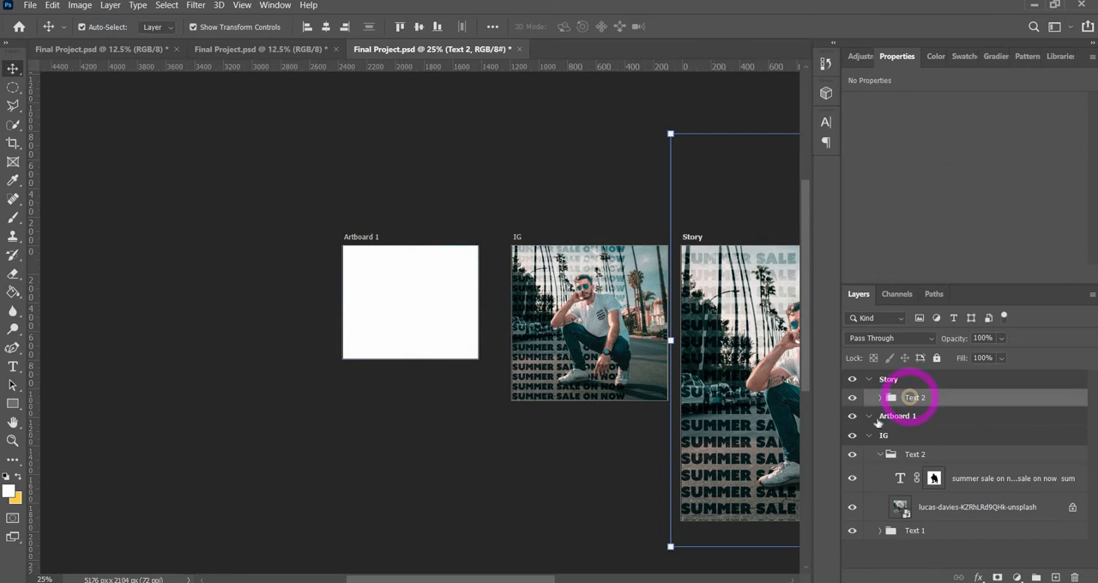
pyautogui.click(877, 418)
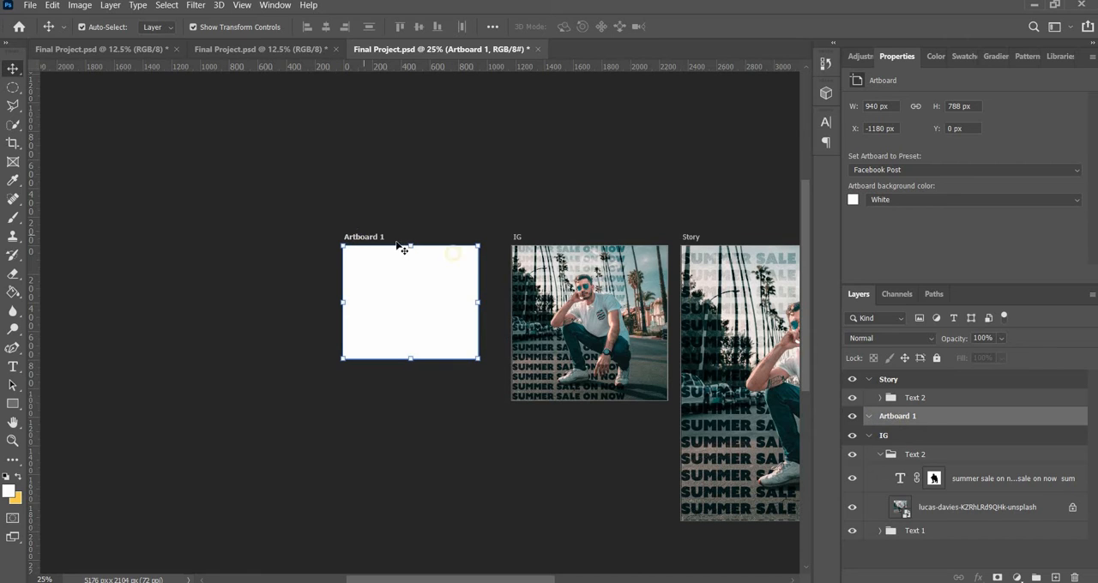
pyautogui.click(372, 237)
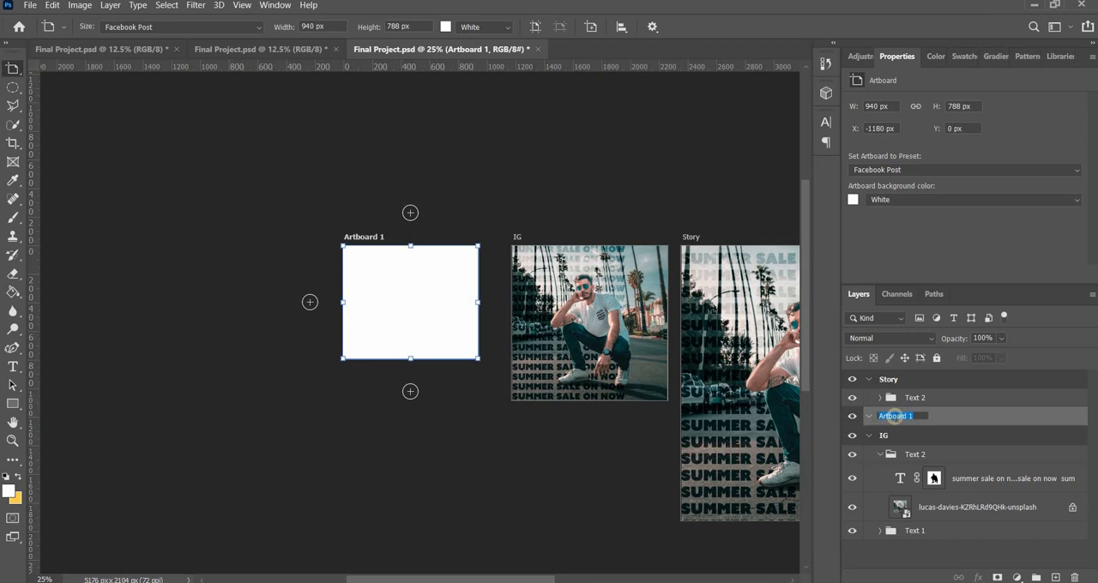
pyautogui.write('Faceb')
pyautogui.press('BackSpace')
pyautogui.press('BackSpace')
pyautogui.press('BackSpace')
pyautogui.press('BackSpace')
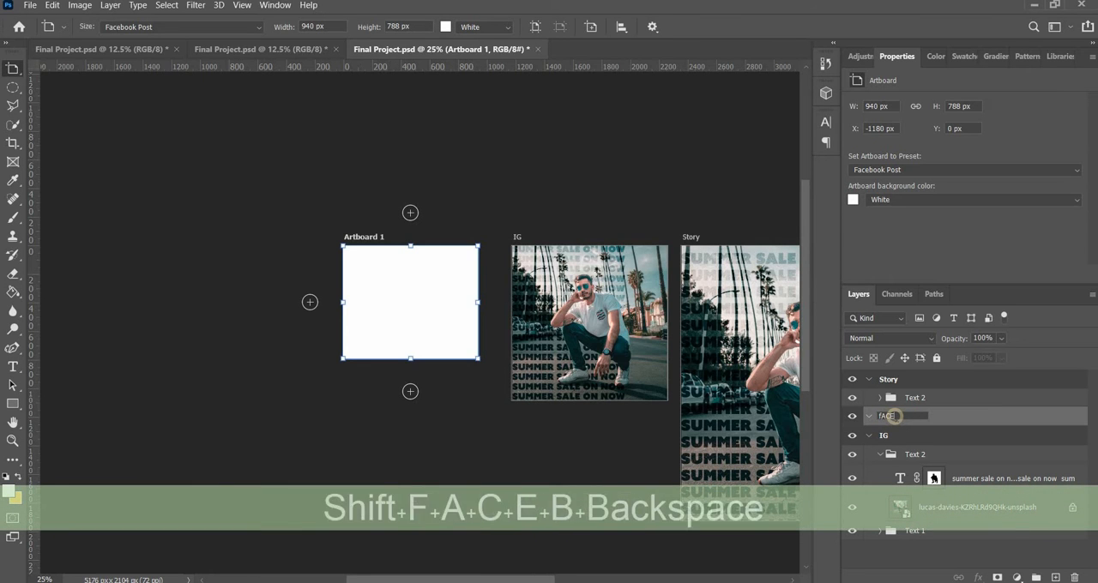
pyautogui.press('BackSpace')
pyautogui.write('FACEBOOK')
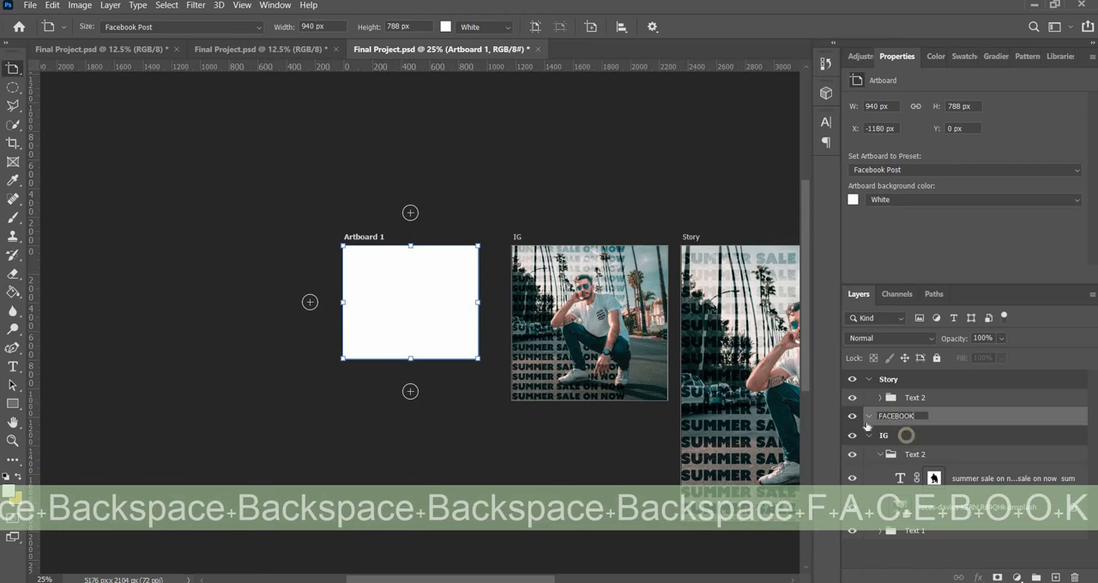
pyautogui.click(908, 438)
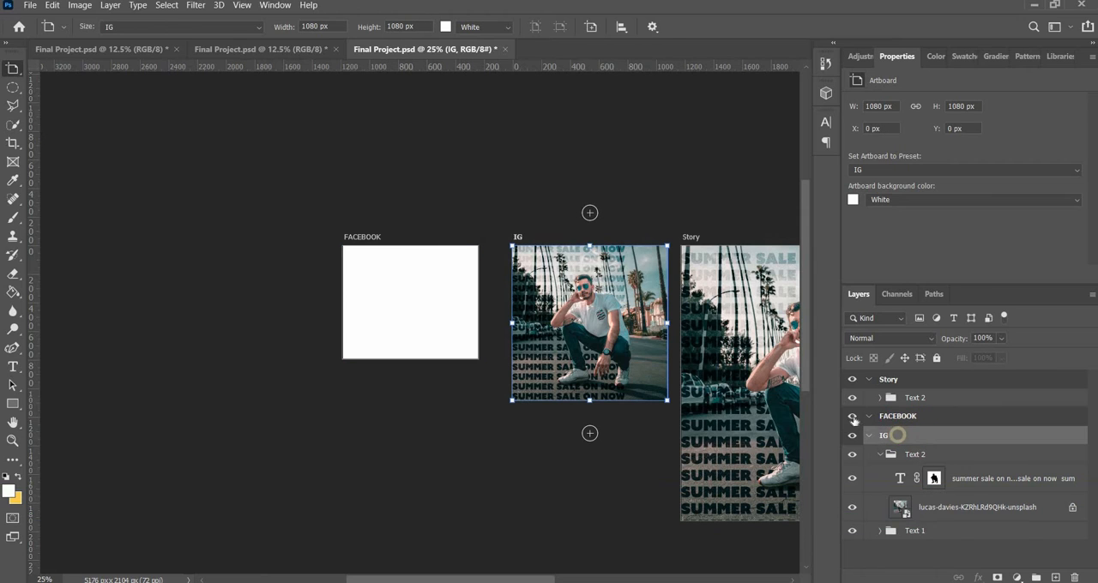
# Hide the FACEBOOK and Story artboards and switch from the Artboard Tool to the Move Tool
pyautogui.click(852, 416)
pyautogui.click(852, 379)
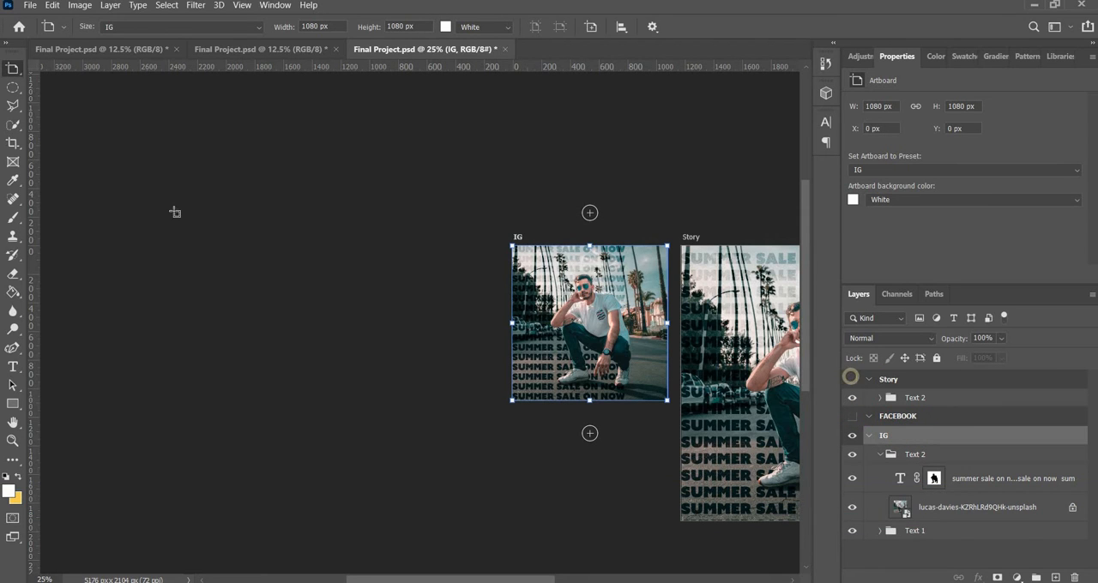
pyautogui.click(13, 70)
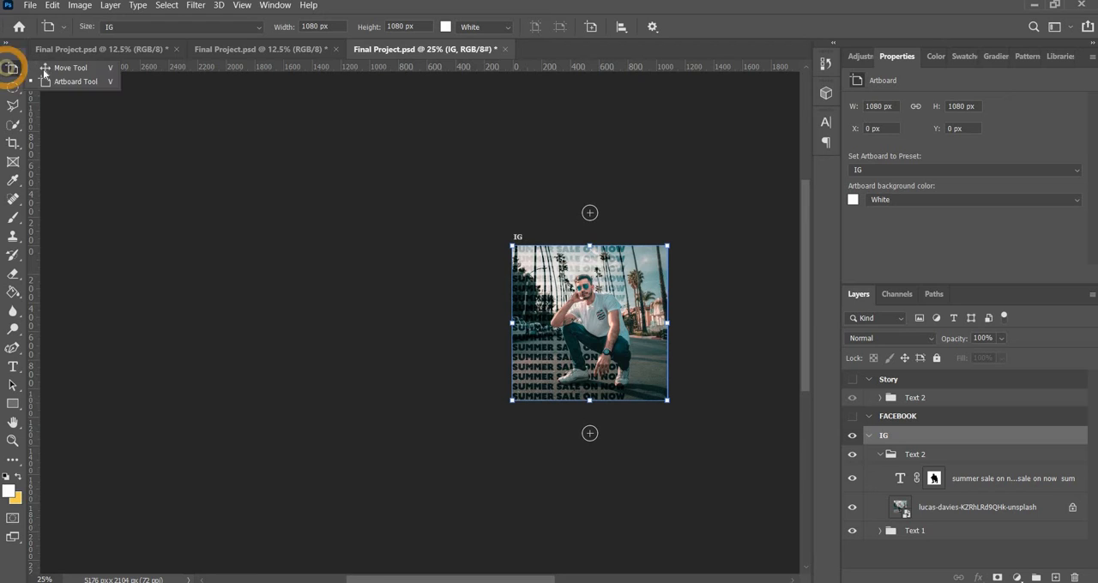
pyautogui.press('v')
pyautogui.click(326, 189)
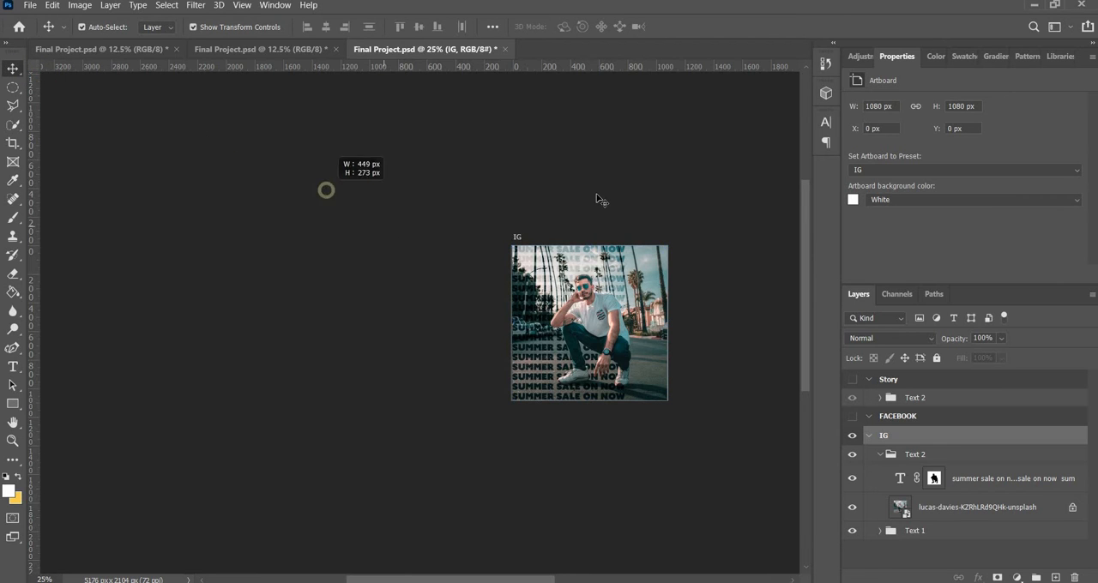
# Collapse the IG artboard's Text 2 group and hide both its Text 2 and Text 1 groups
pyautogui.hotkey('ctrl', '=')
pyautogui.hotkey('ctrl', '=')
pyautogui.hotkey('ctrl', '=')
pyautogui.hotkey('ctrl', '=')
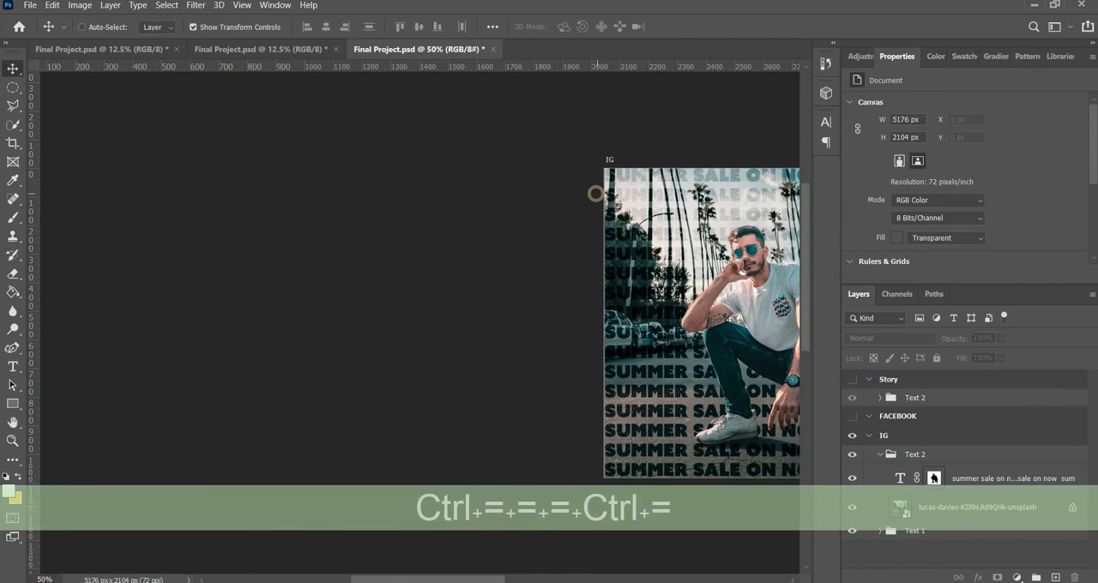
pyautogui.moveTo(476, 581); pyautogui.dragTo(553, 580)
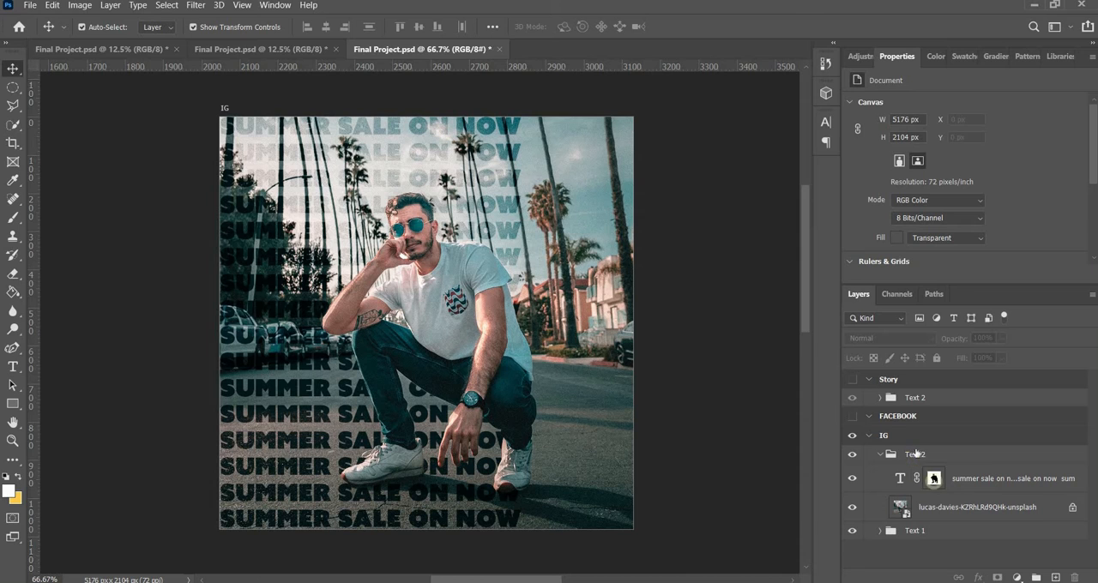
pyautogui.click(282, 146)
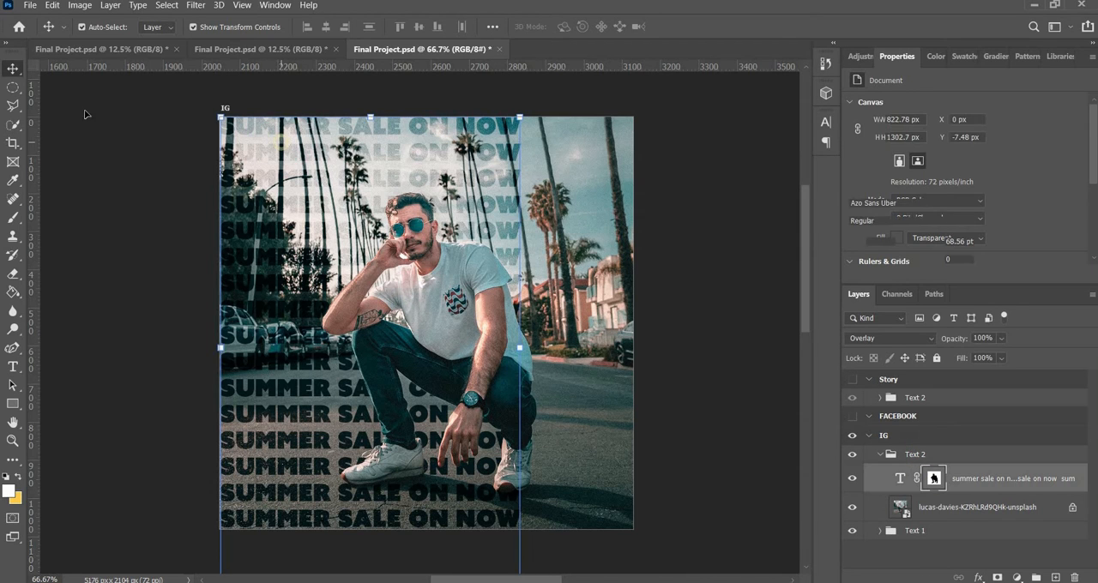
pyautogui.click(880, 455)
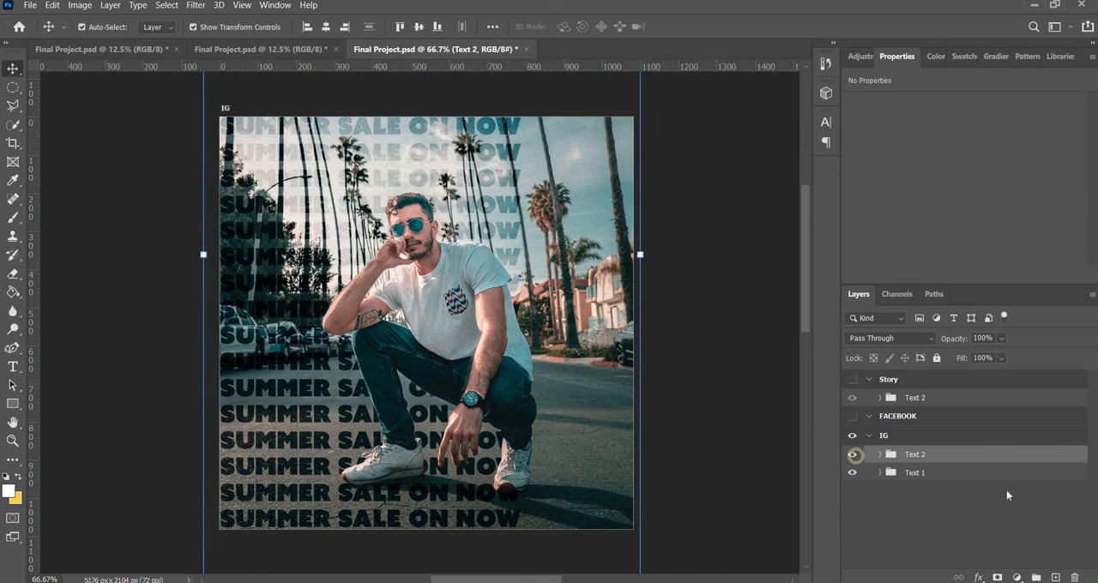
pyautogui.click(852, 455)
pyautogui.click(852, 473)
pyautogui.click(986, 532)
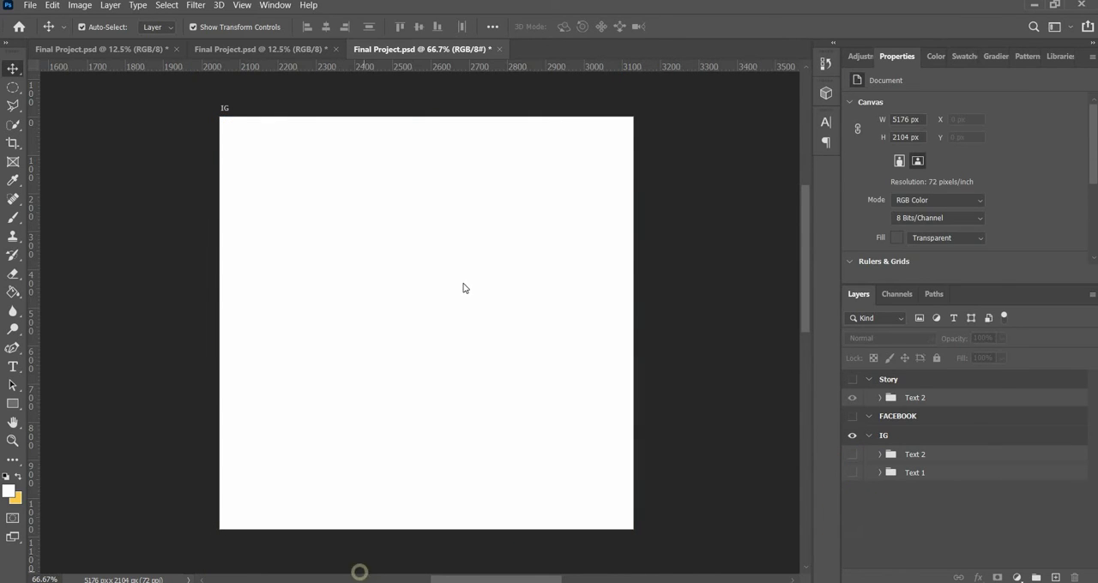
# Place the Unsplash JPG photo from the File Explorer folder "Project 3 - social media GFX" into the Photoshop document
pyautogui.click(359, 574)
pyautogui.click(485, 185)
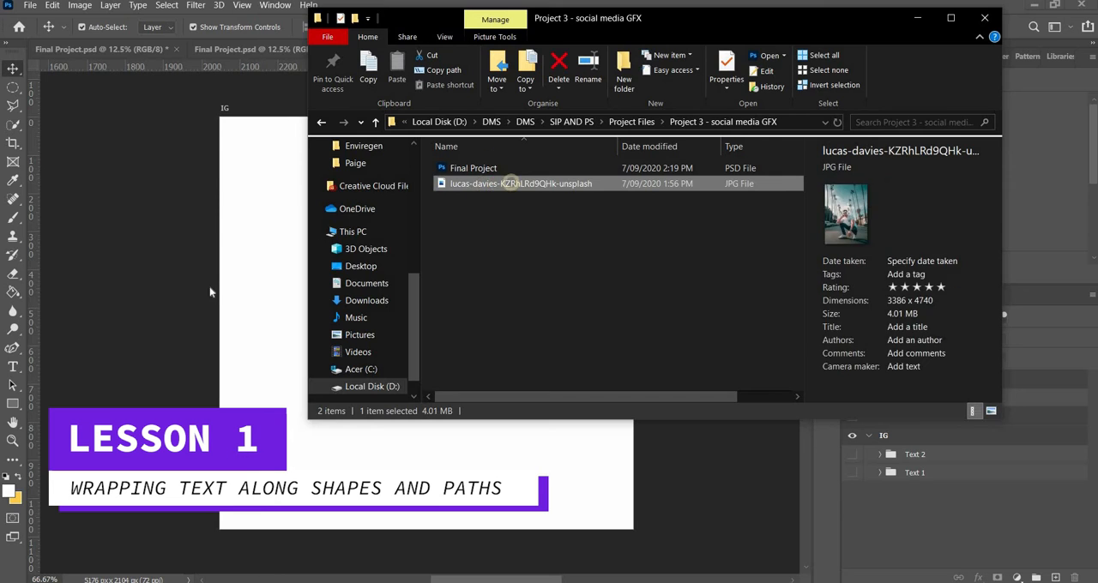
pyautogui.moveTo(209, 287); pyautogui.dragTo(209, 286)
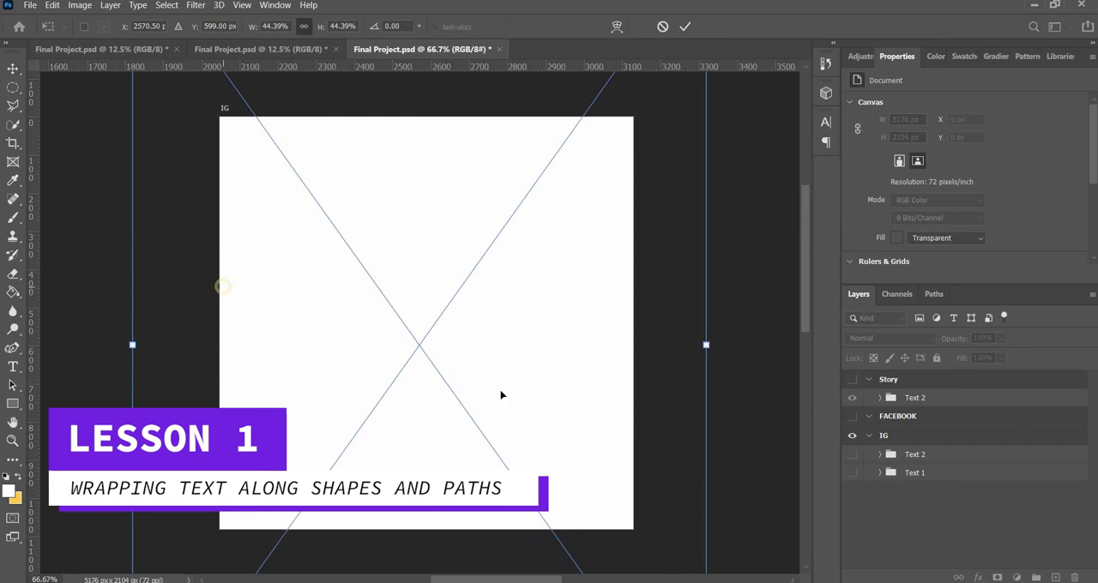
# Scale the placed photo to about 33.51% so it covers the IG artboard, and commit the placement
pyautogui.hotkey('ctrl', '-')
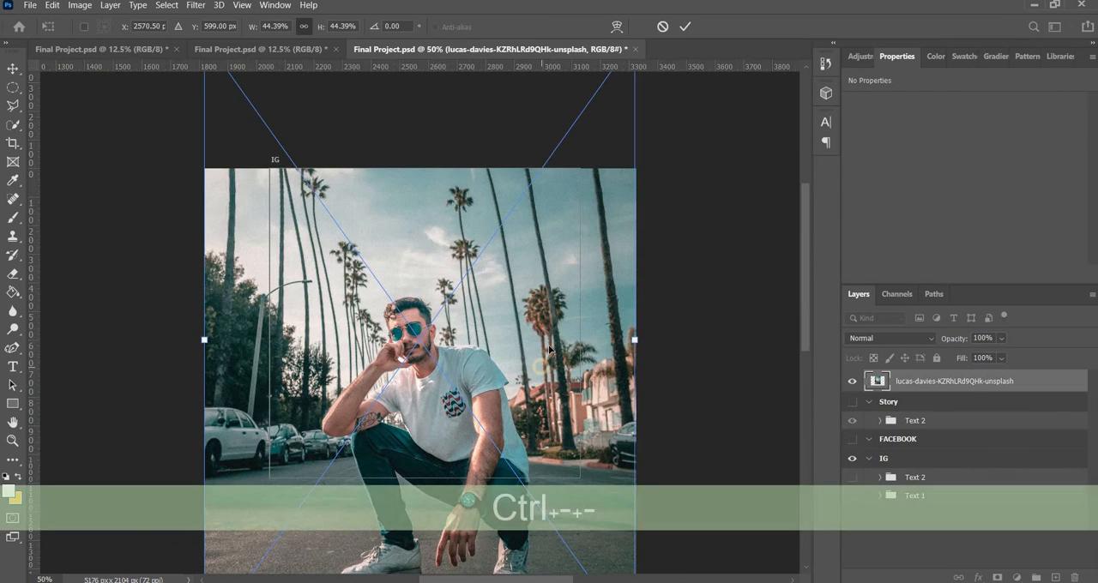
pyautogui.scroll(-3, 633, 512)
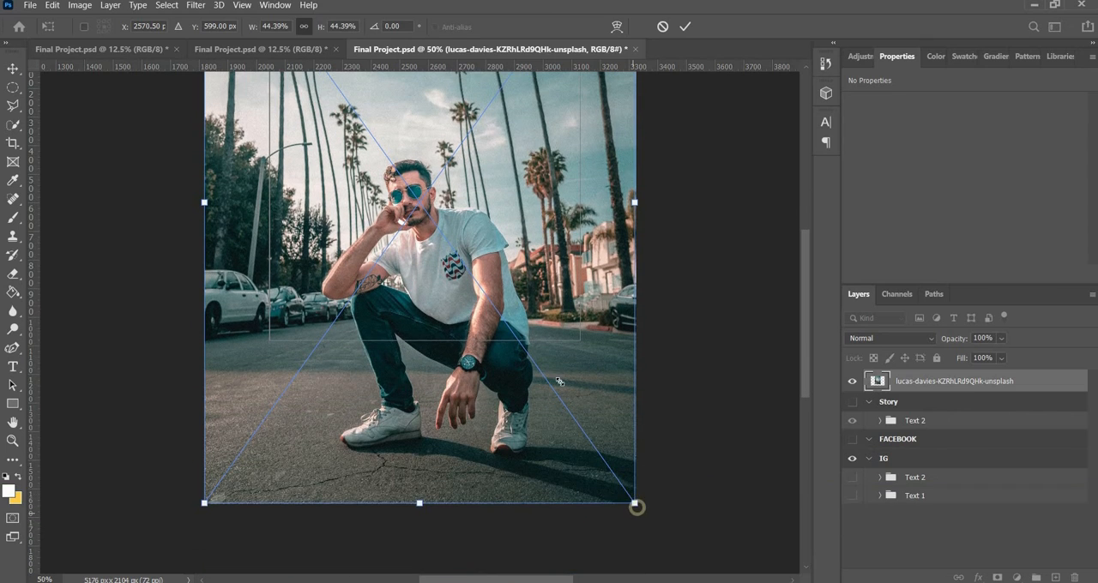
pyautogui.moveTo(635, 502); pyautogui.dragTo(574, 381)
pyautogui.hotkey('ctrl', 'z')
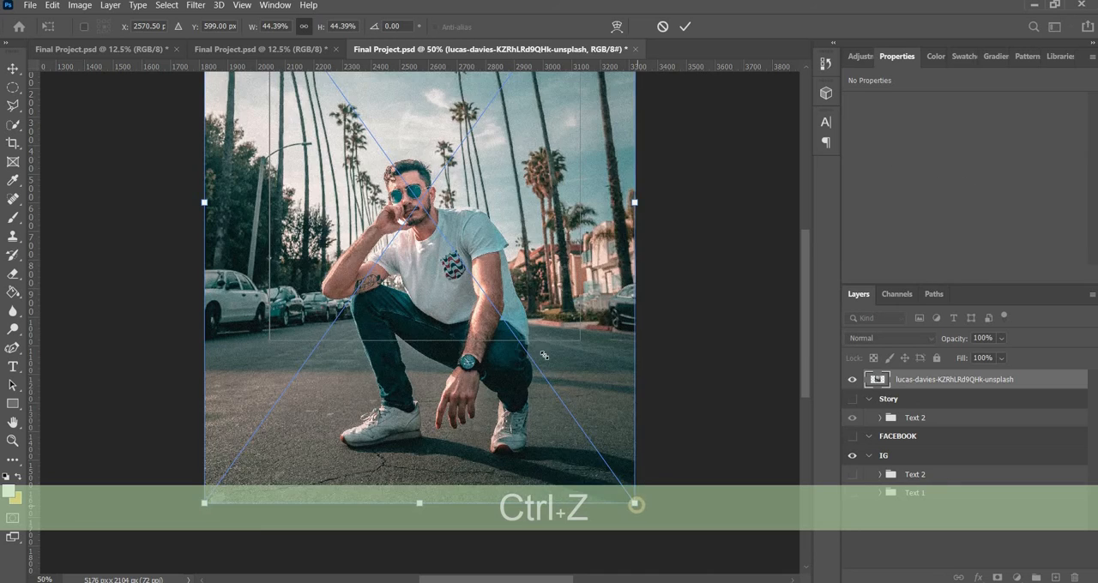
pyautogui.moveTo(635, 504); pyautogui.dragTo(527, 353)
pyautogui.moveTo(499, 277); pyautogui.dragTo(550, 277)
pyautogui.scroll(4, 581, 311)
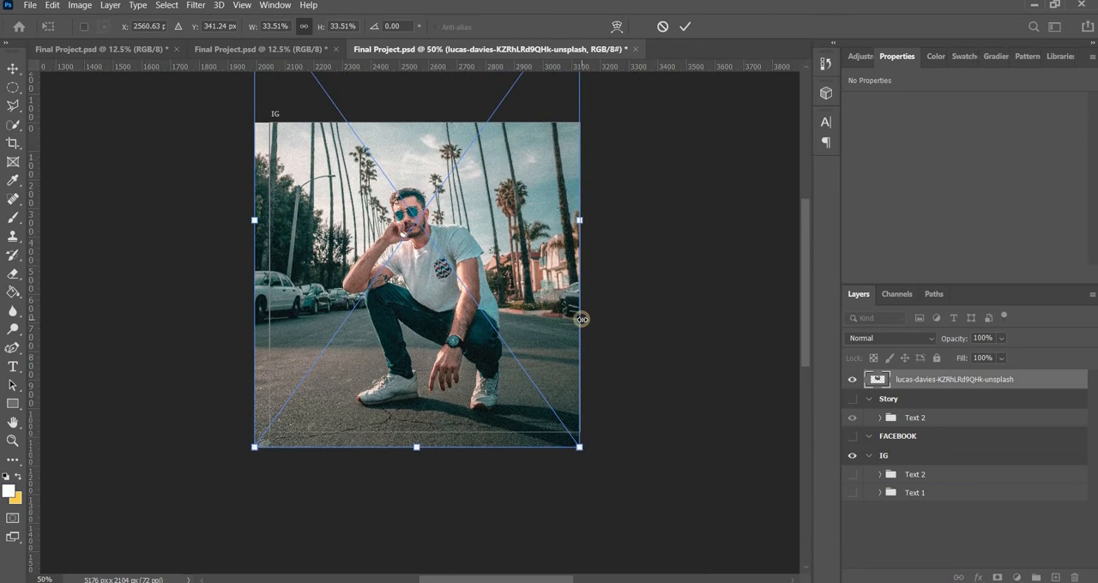
pyautogui.press('Return')
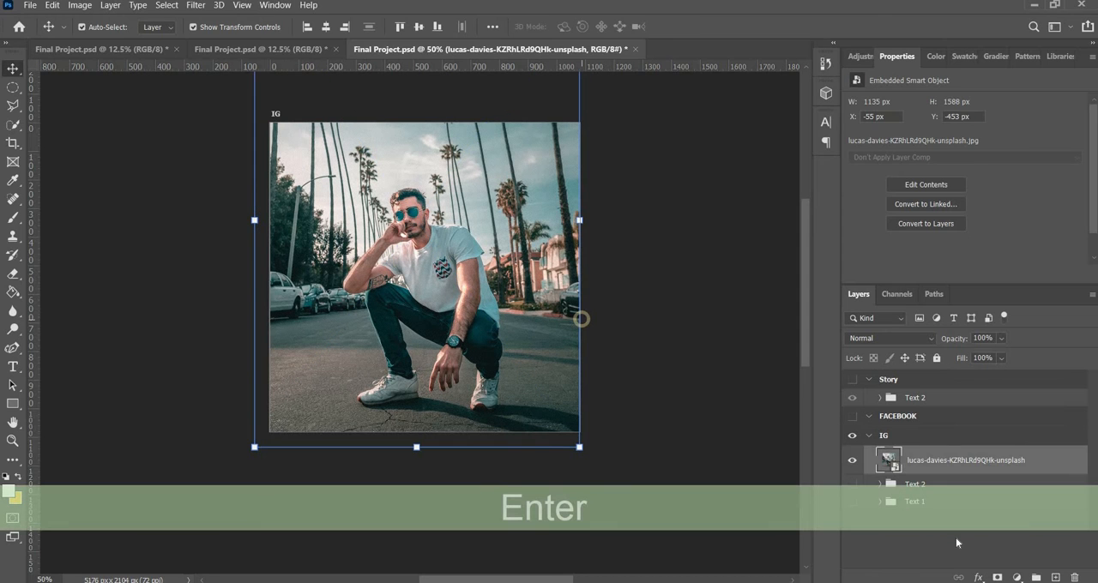
# Create a layer group named "S P AND PS" in the IG artboard and move the placed photo into it
pyautogui.click(954, 538)
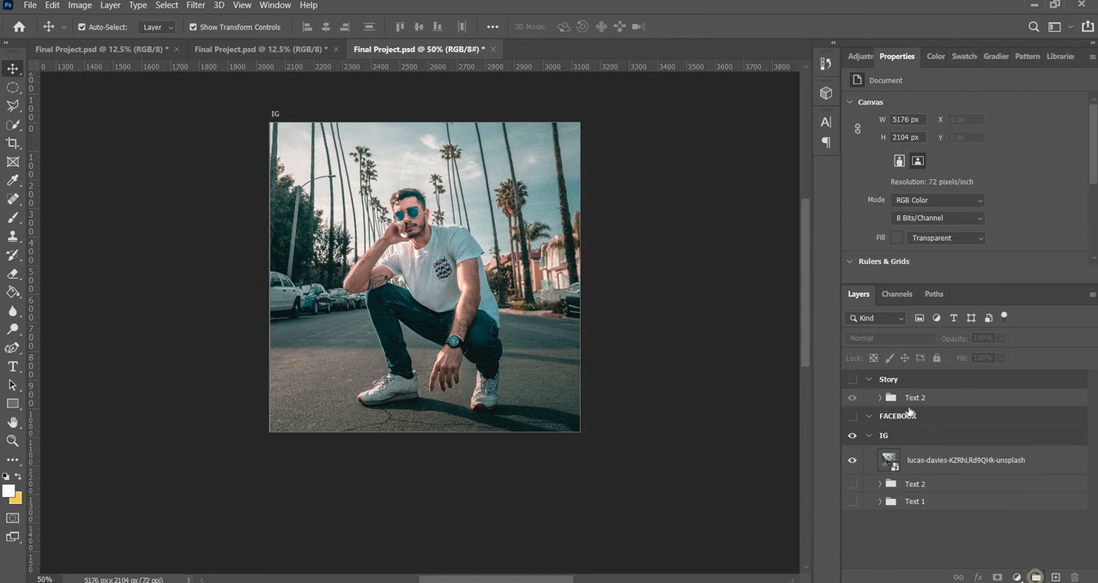
pyautogui.click(1037, 577)
pyautogui.moveTo(898, 448); pyautogui.dragTo(888, 457)
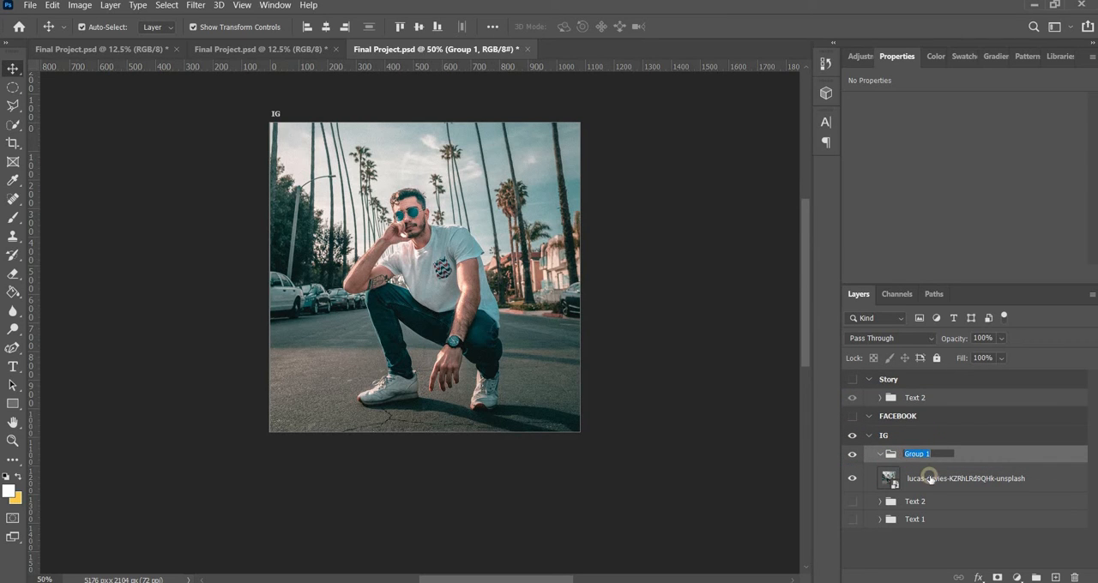
pyautogui.write('SI PAND PS')
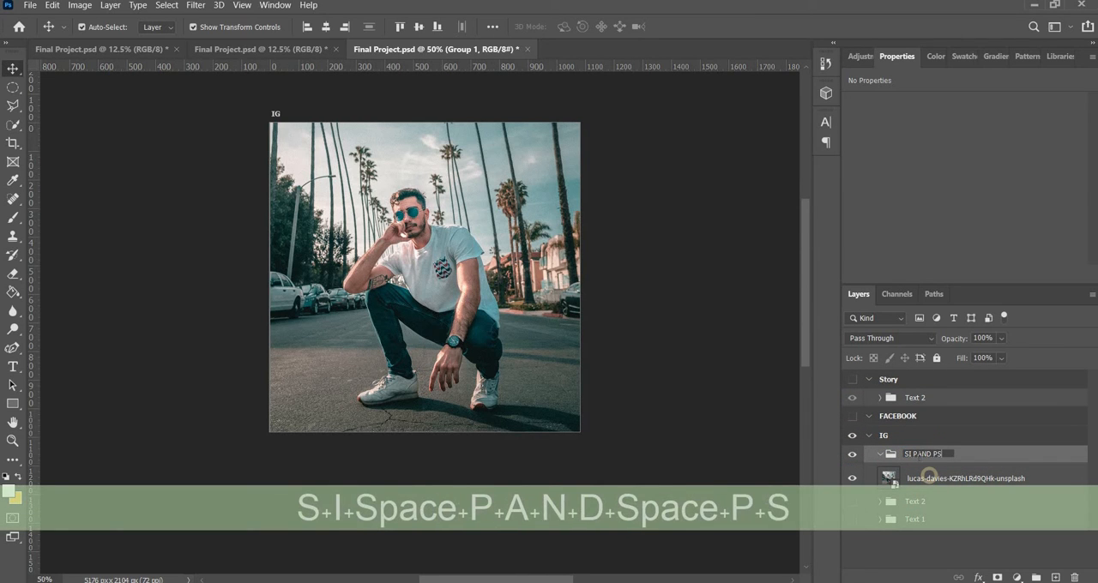
pyautogui.click(915, 455)
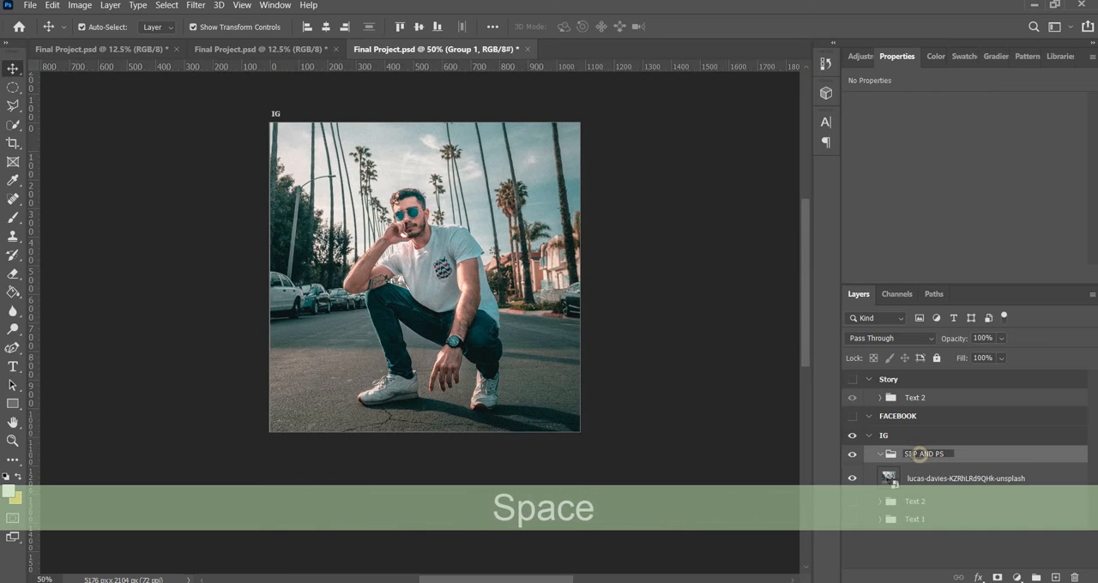
pyautogui.press('BackSpace')
pyautogui.click(952, 484)
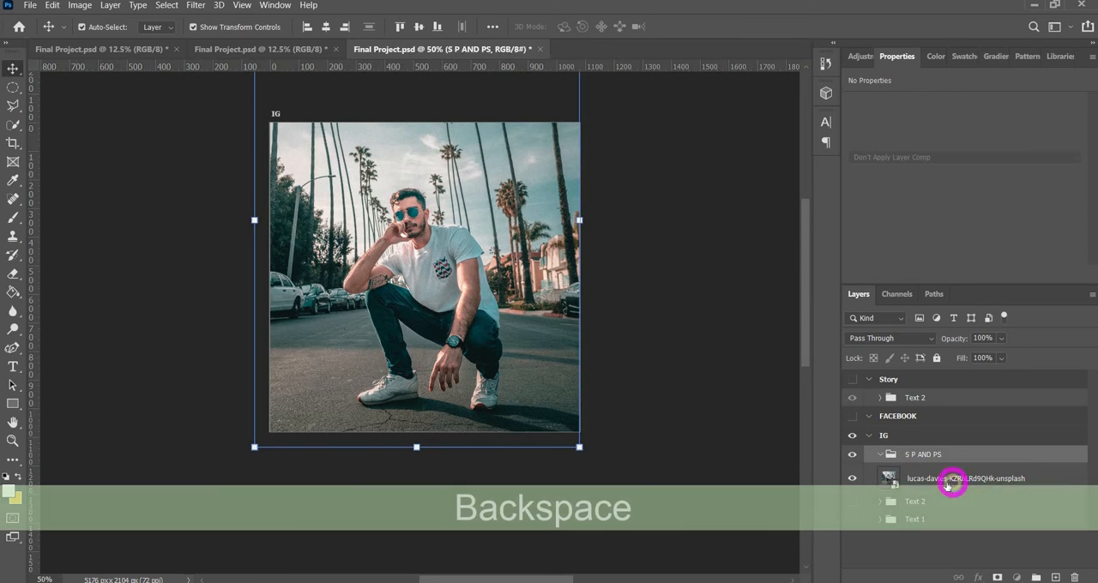
pyautogui.moveTo(939, 480); pyautogui.dragTo(931, 454)
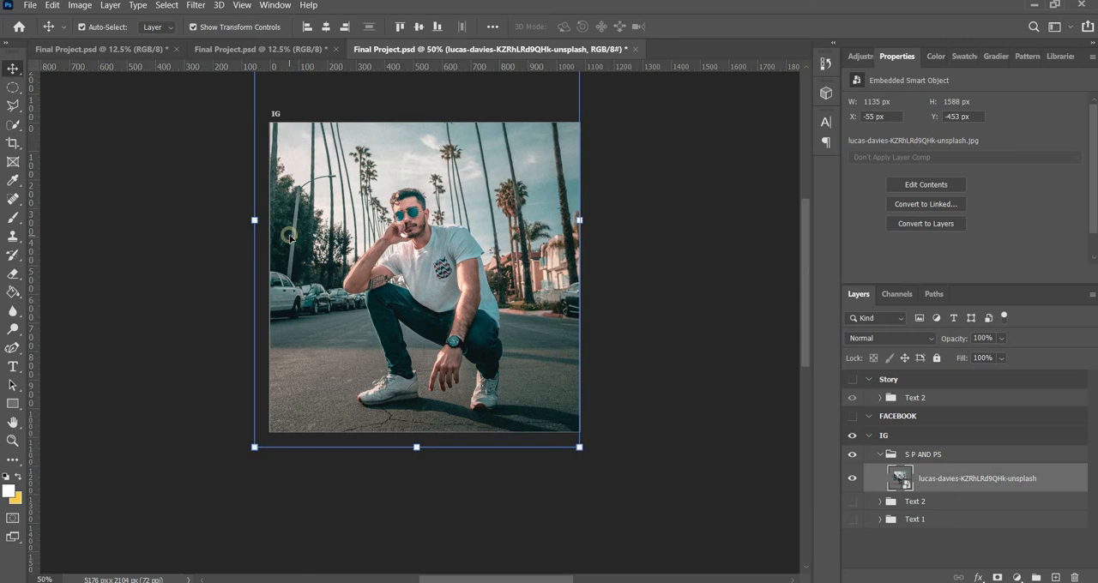
# Apply Auto Color, Auto Contrast and Auto Tone to the placed photo in the S P AND PS group
pyautogui.click(80, 5)
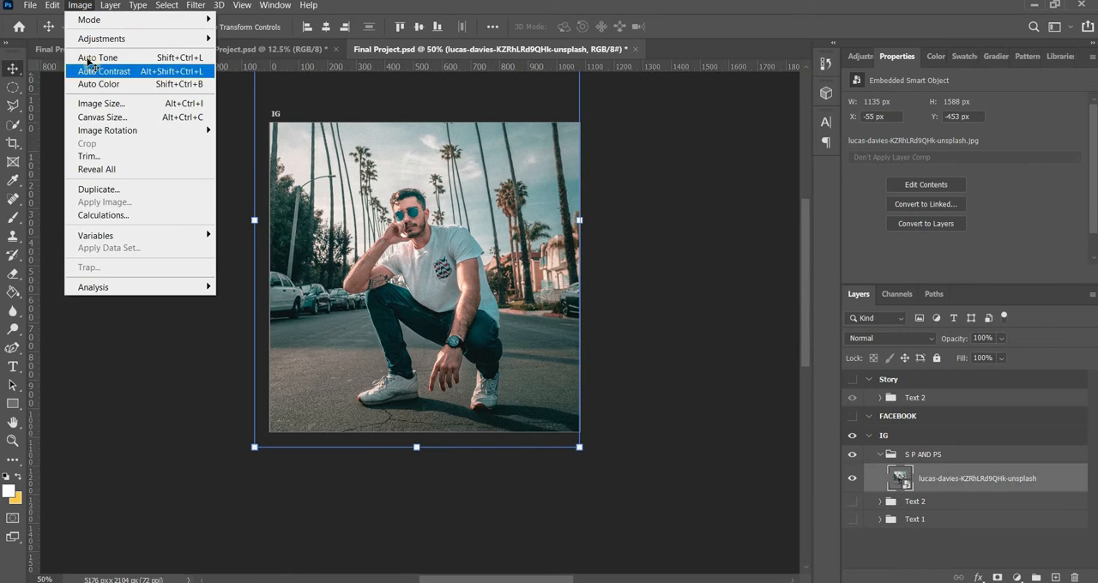
pyautogui.click(95, 84)
pyautogui.click(81, 6)
pyautogui.click(96, 71)
pyautogui.click(79, 5)
pyautogui.click(92, 58)
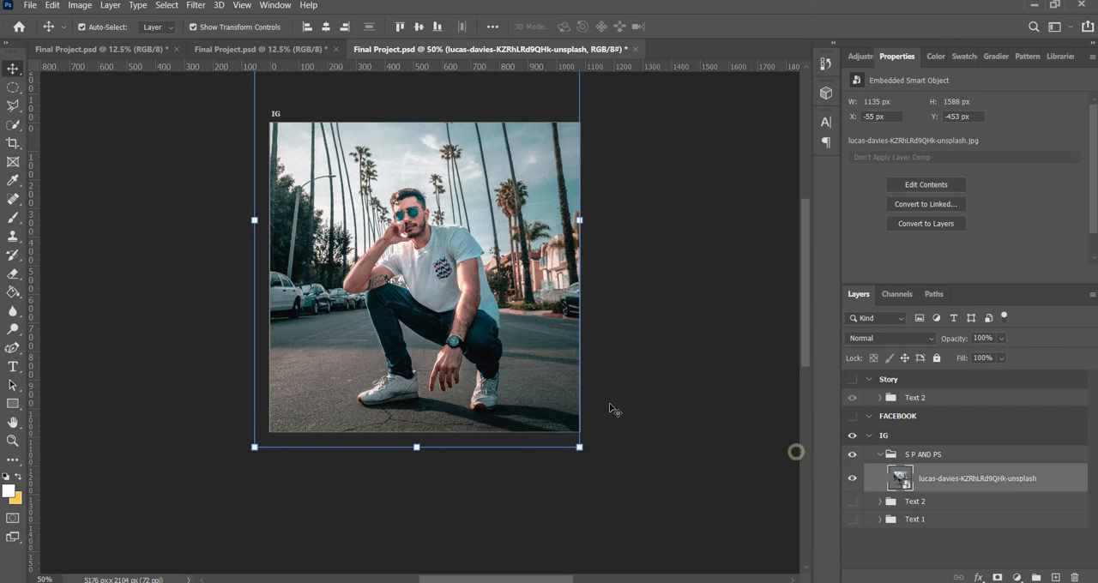
# Open the photo in the Camera Raw Filter, look through its adjustment settings, and apply the filter without adjusting them
pyautogui.click(198, 5)
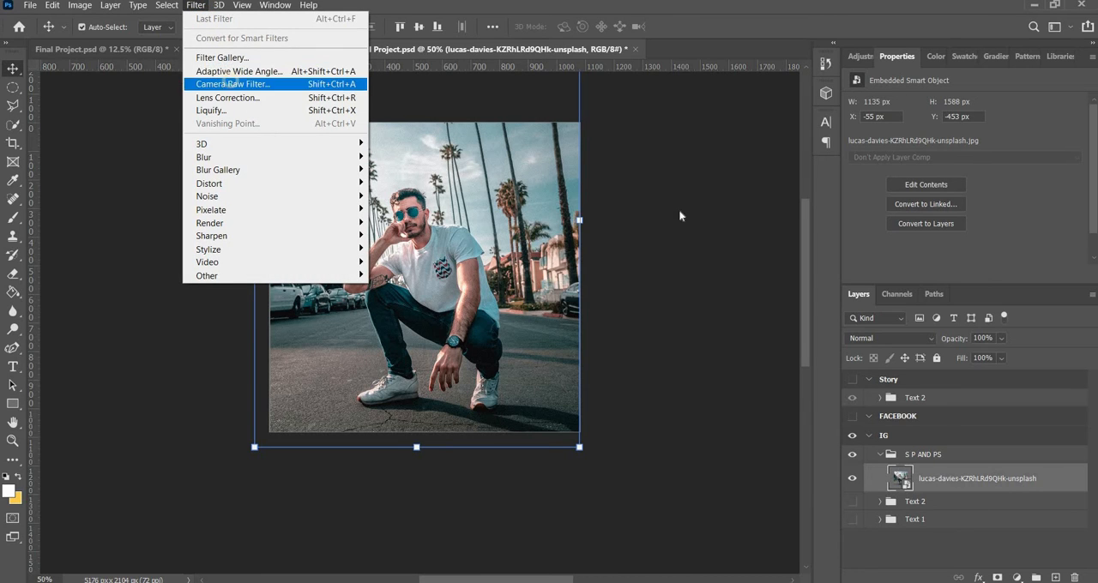
pyautogui.click(230, 83)
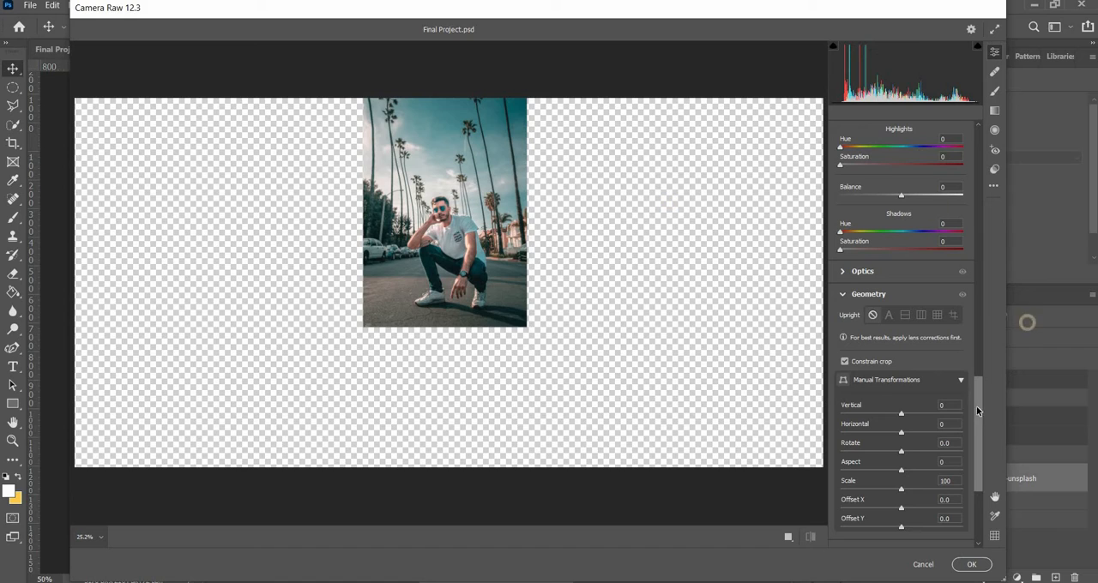
pyautogui.moveTo(978, 406); pyautogui.dragTo(975, 146)
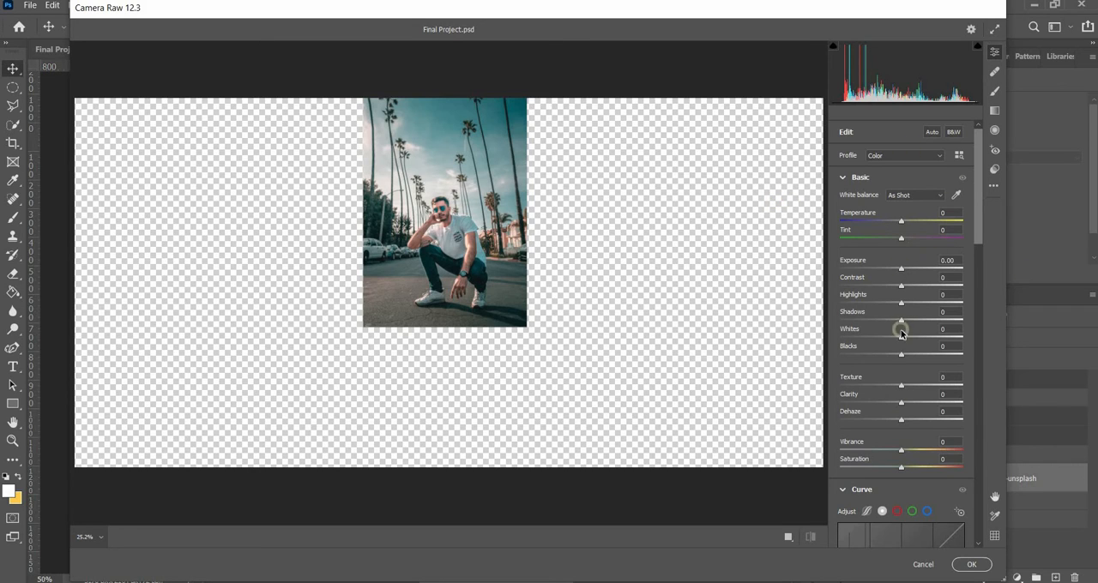
pyautogui.scroll(-5, 900, 326)
pyautogui.scroll(5, 899, 324)
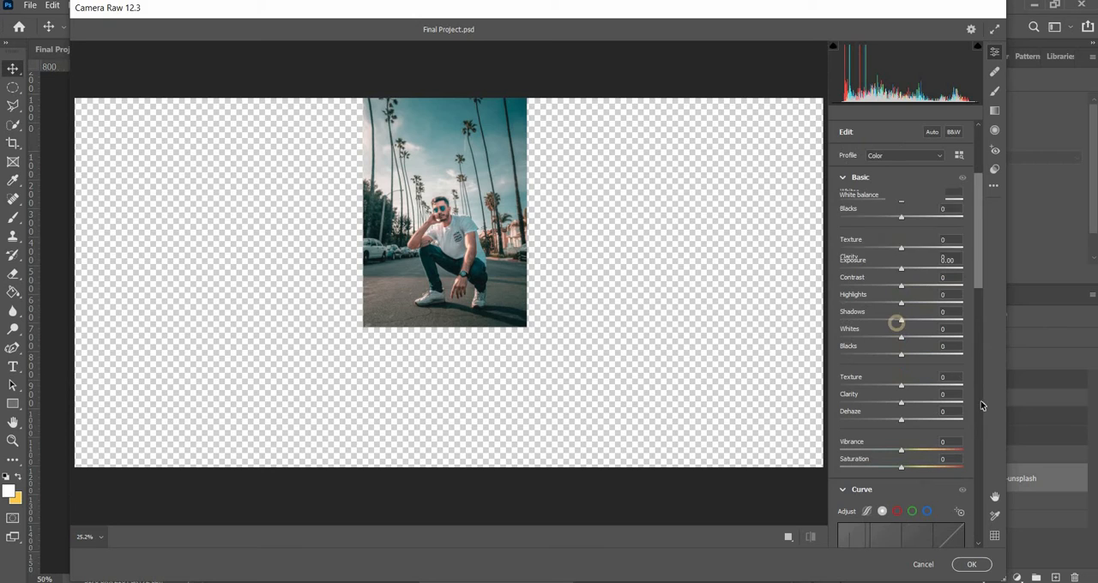
pyautogui.click(972, 565)
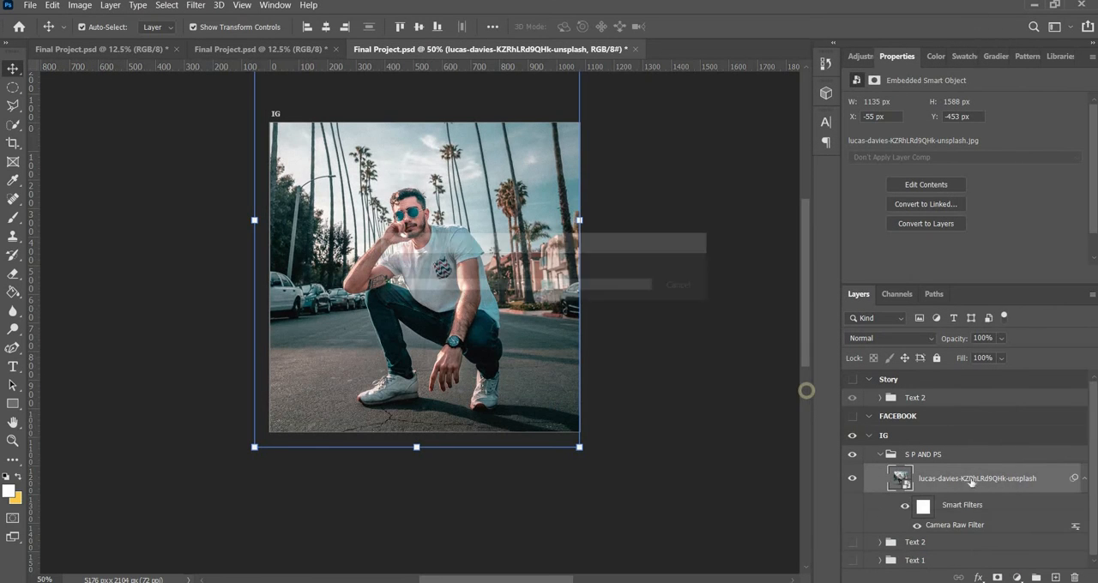
# Try deleting the photo's Smart Filters mask, then undo the deletion and the Camera Raw Filter
pyautogui.click(925, 506)
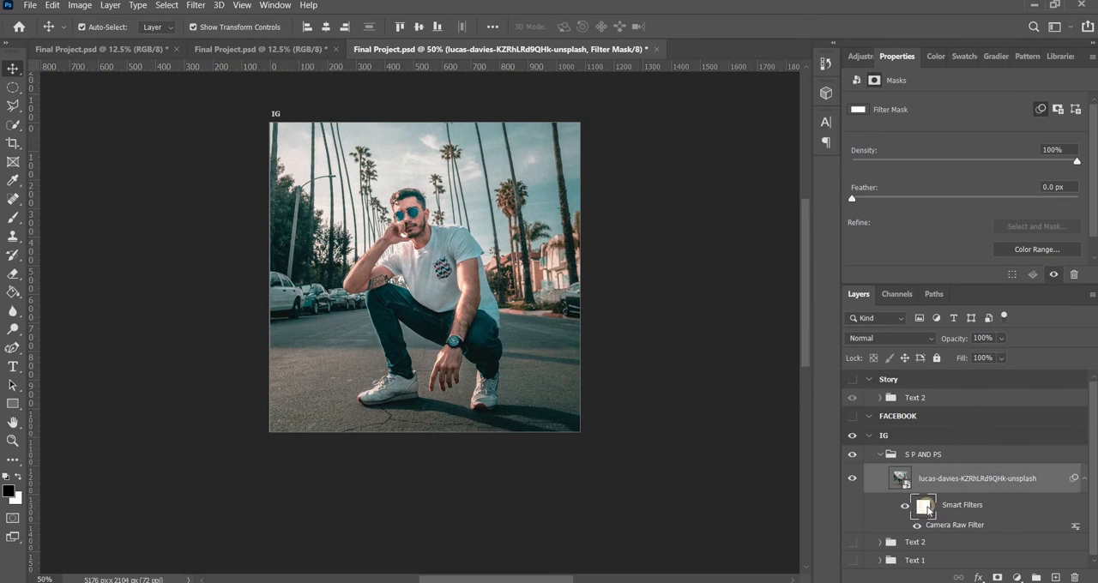
pyautogui.press('BackSpace')
pyautogui.hotkey('ctrl', 'z')
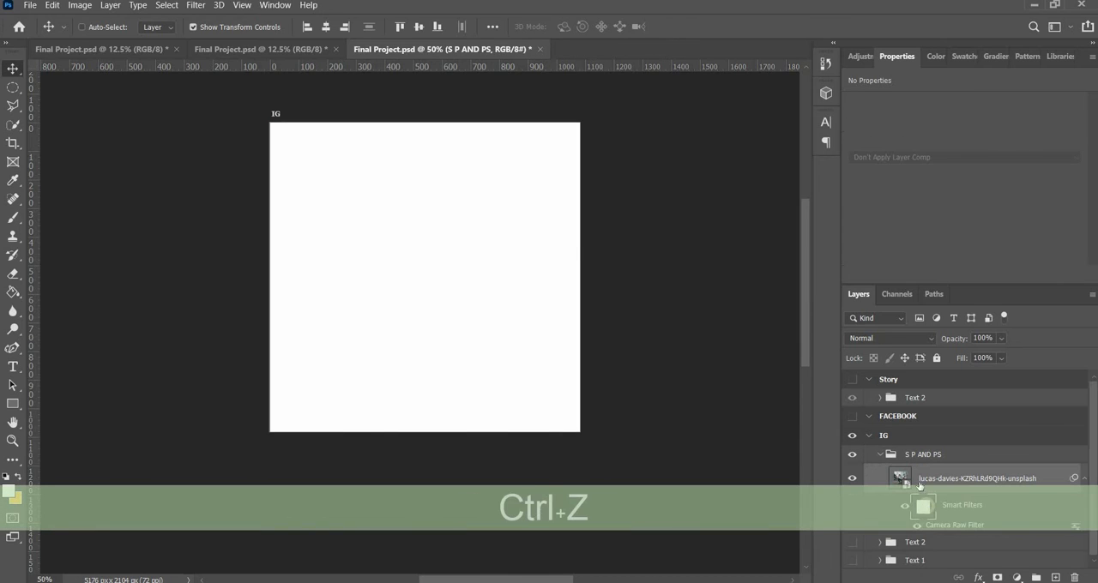
pyautogui.hotkey('ctrl', 'z')
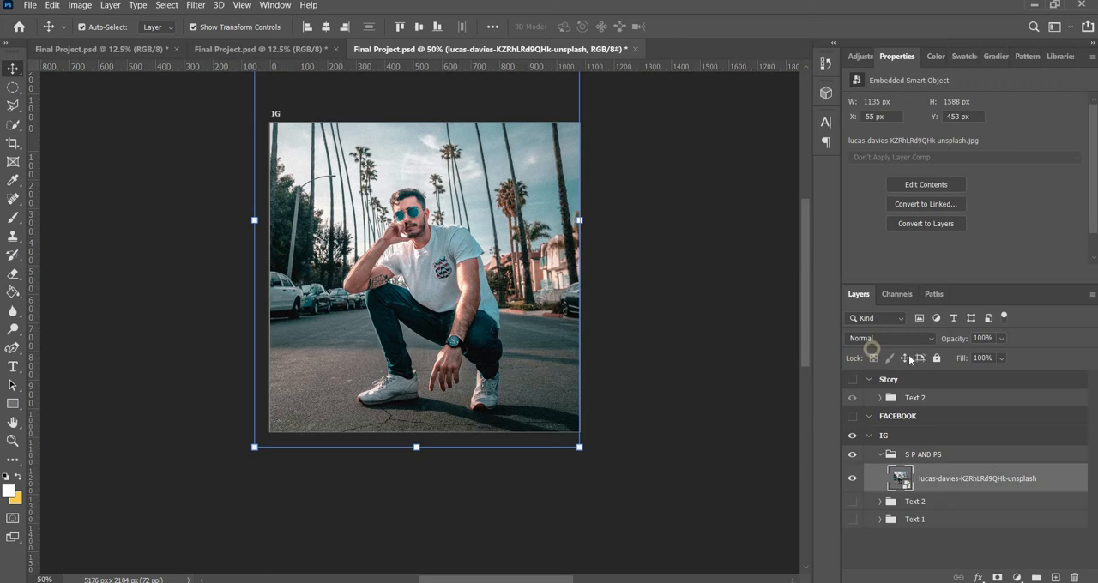
# Lock the position of the photo layer in the S P AND PS group
pyautogui.click(906, 357)
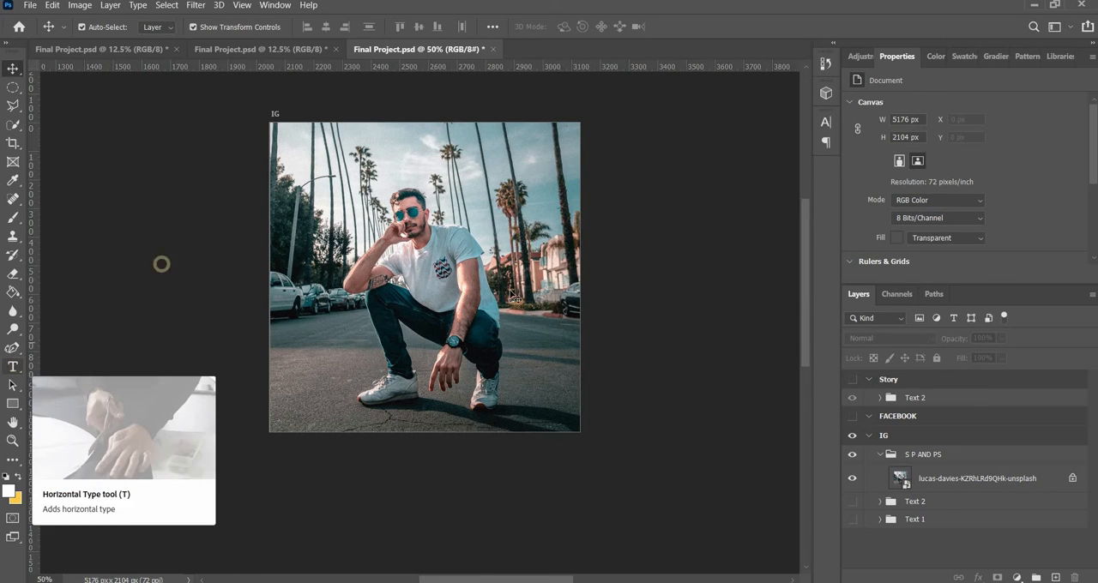
# Draw an unfilled circle about 244 px wide around the man's head with the Ellipse tool and center it on the head
pyautogui.hotkey('ctrl', '=')
pyautogui.hotkey('ctrl', '=')
pyautogui.hotkey('ctrl', '=')
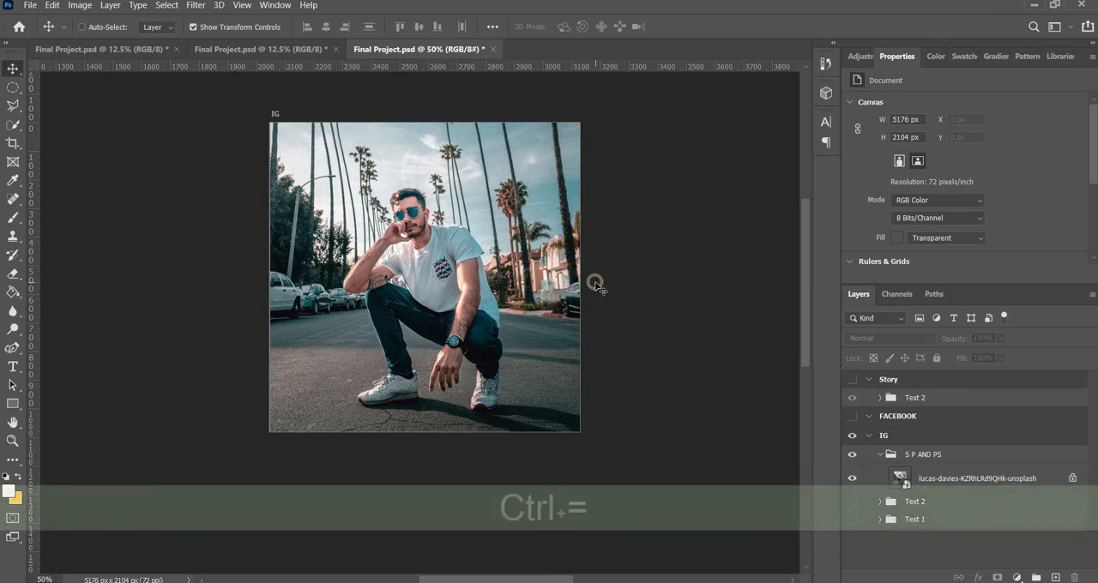
pyautogui.scroll(8, 594, 281)
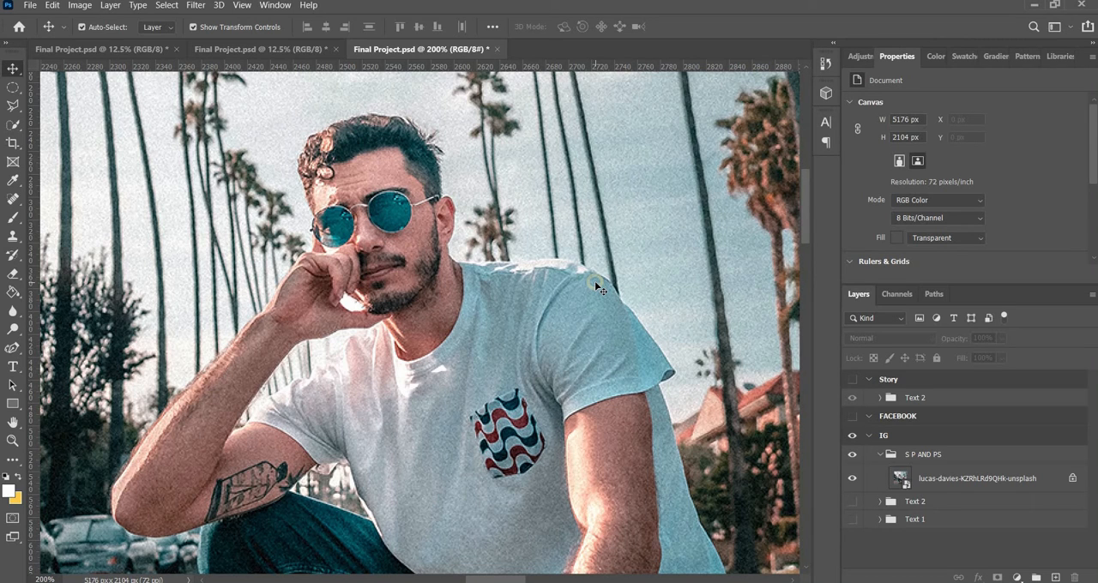
pyautogui.hotkey('ctrl', '-')
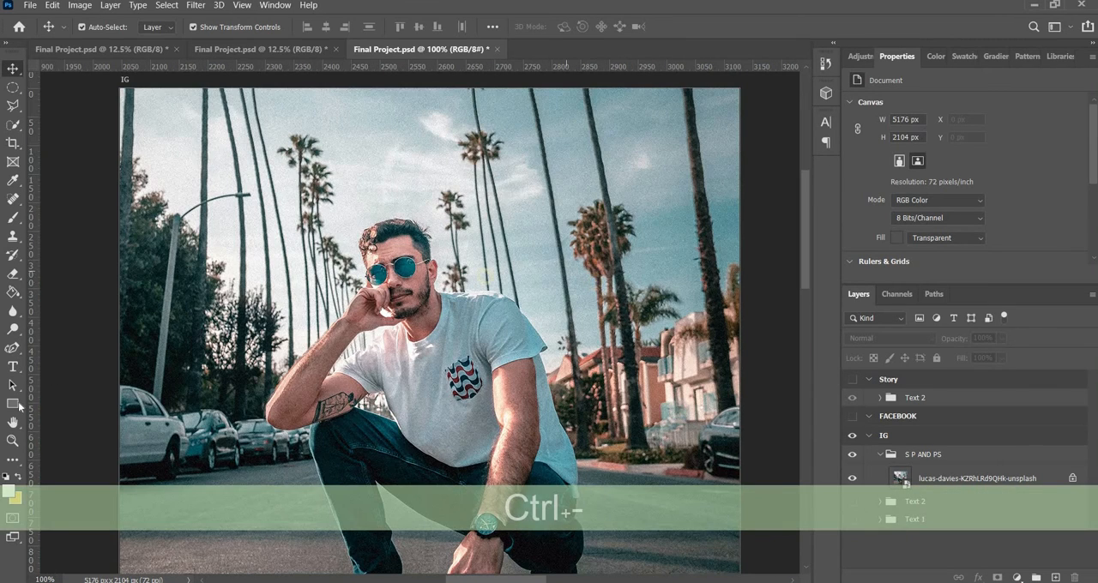
pyautogui.click(13, 405)
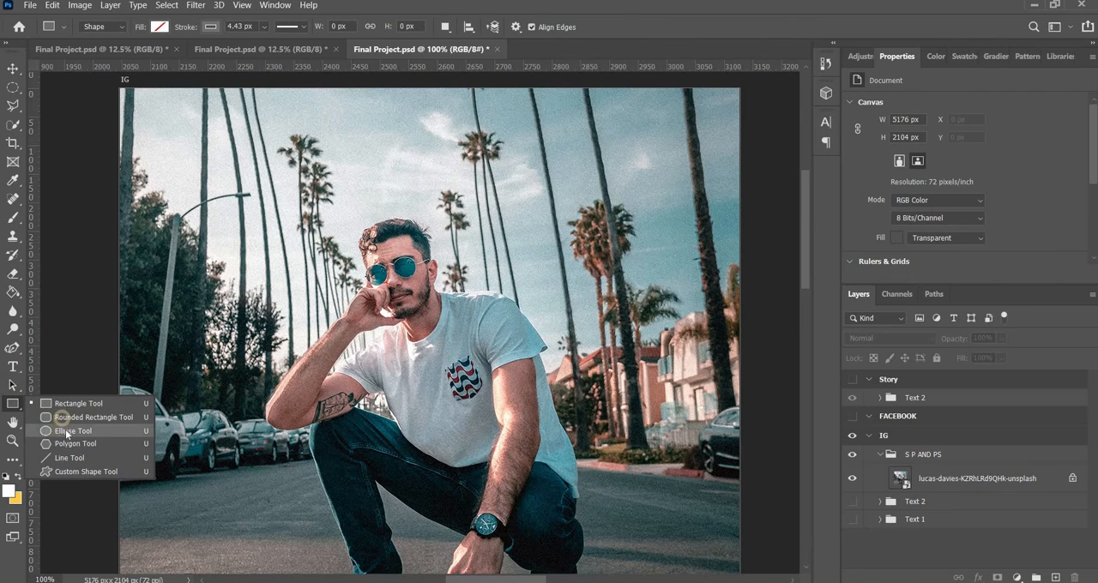
pyautogui.click(66, 432)
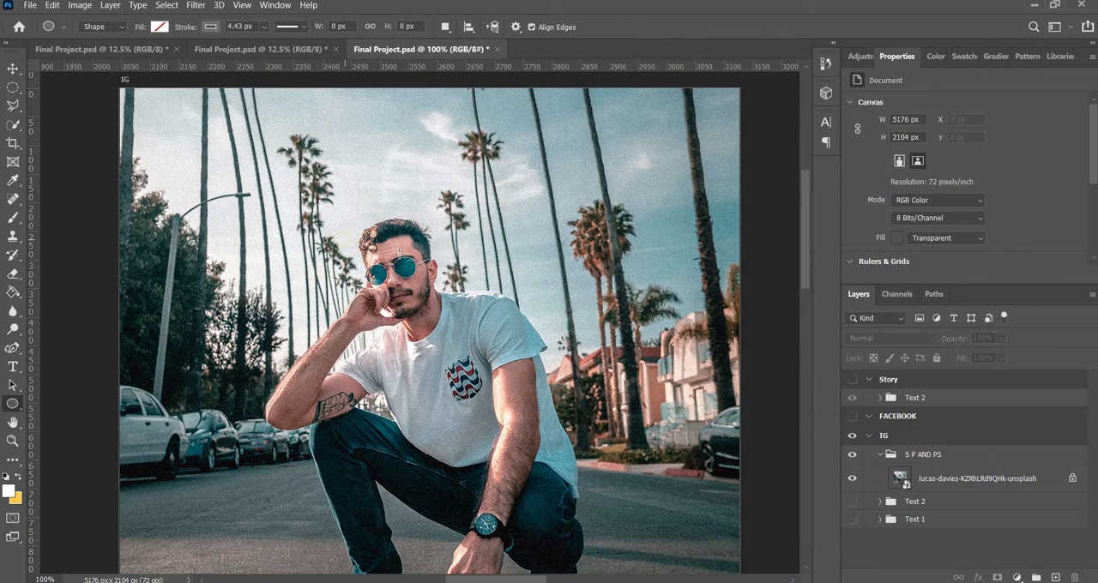
pyautogui.moveTo(344, 211)
pyautogui.mouseDown()
pyautogui.moveTo(446, 248)
pyautogui.moveTo(515, 313)
pyautogui.moveTo(485, 351)
pyautogui.mouseUp()
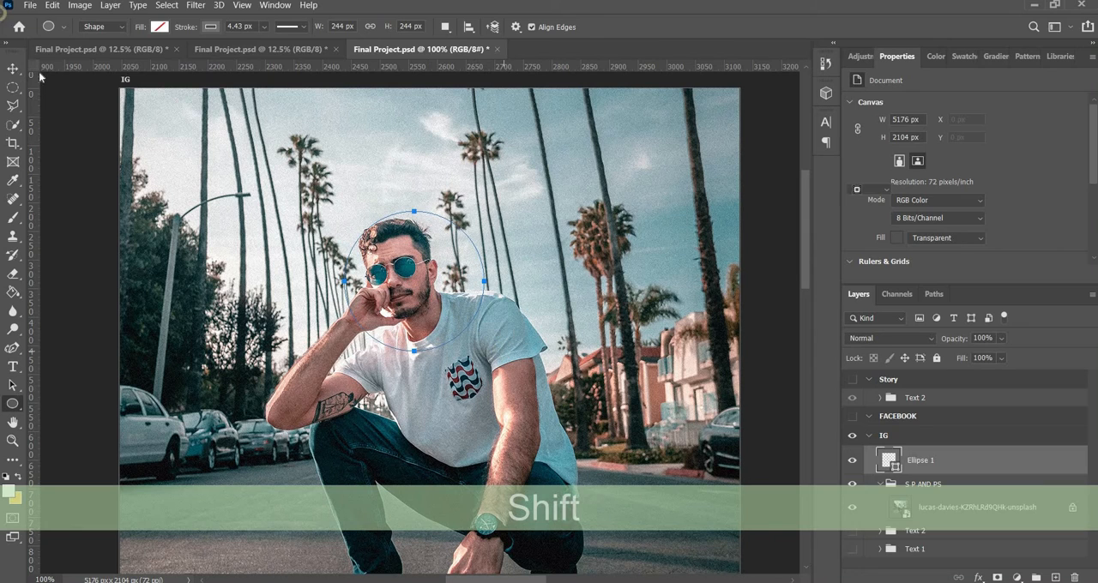
pyautogui.press('v')
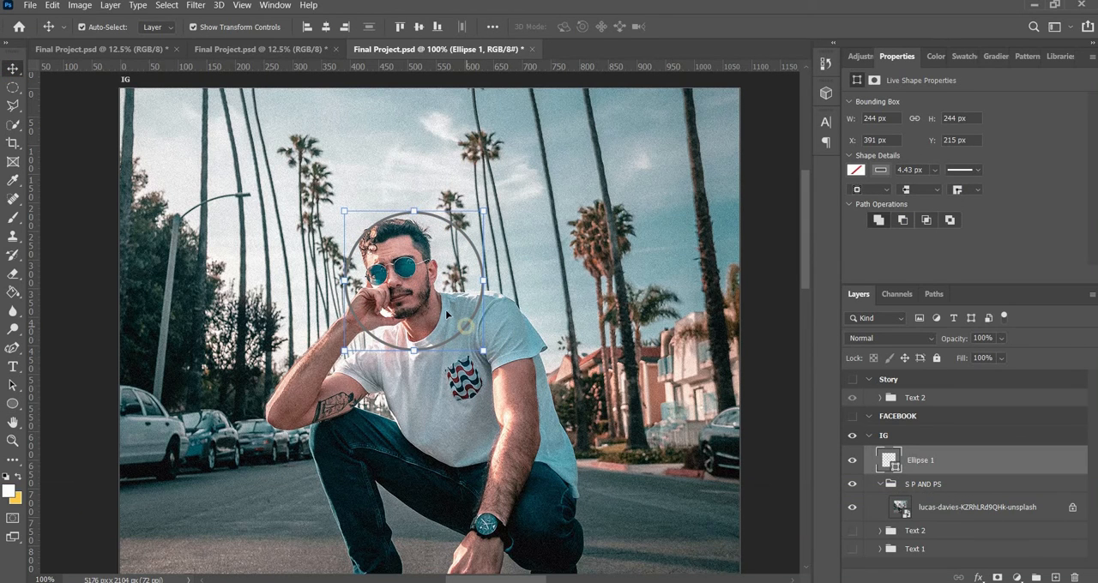
pyautogui.moveTo(446, 310); pyautogui.dragTo(425, 295)
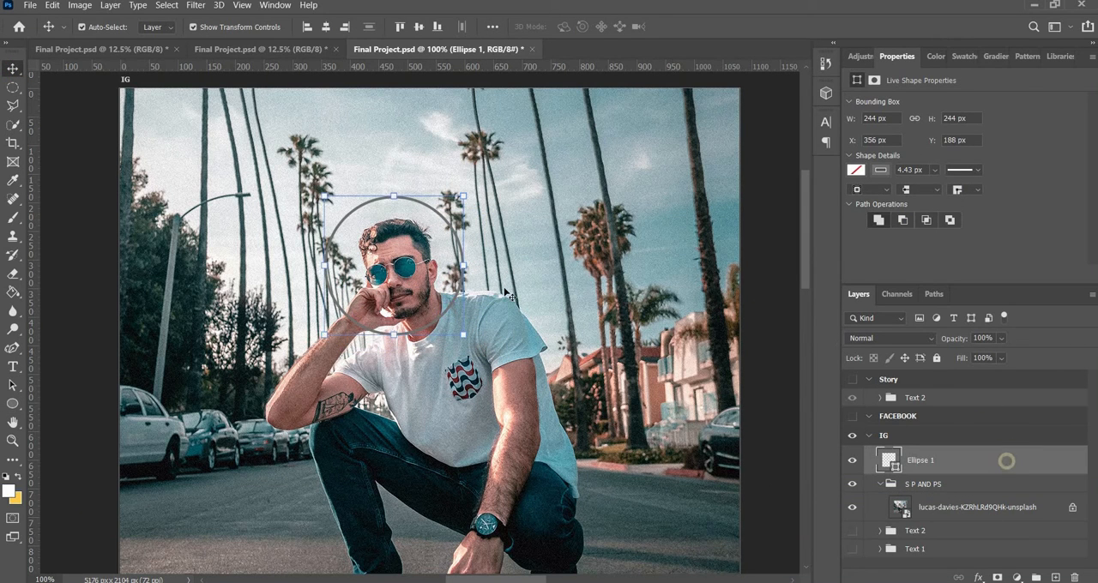
pyautogui.click(537, 251)
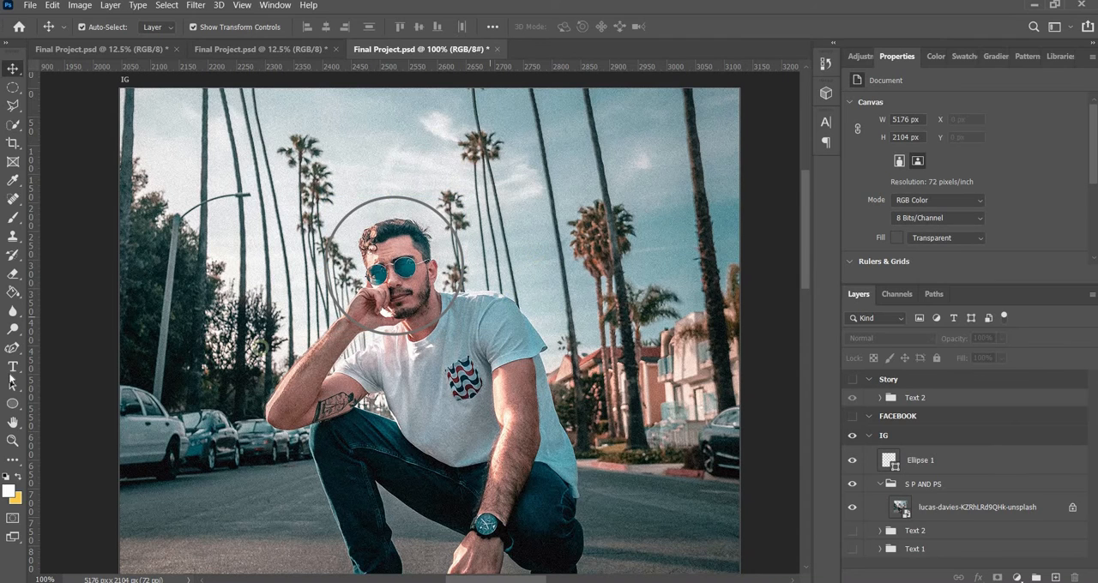
# Start horizontal type on the circle's path at the upper-left part of its outline
pyautogui.press('t')
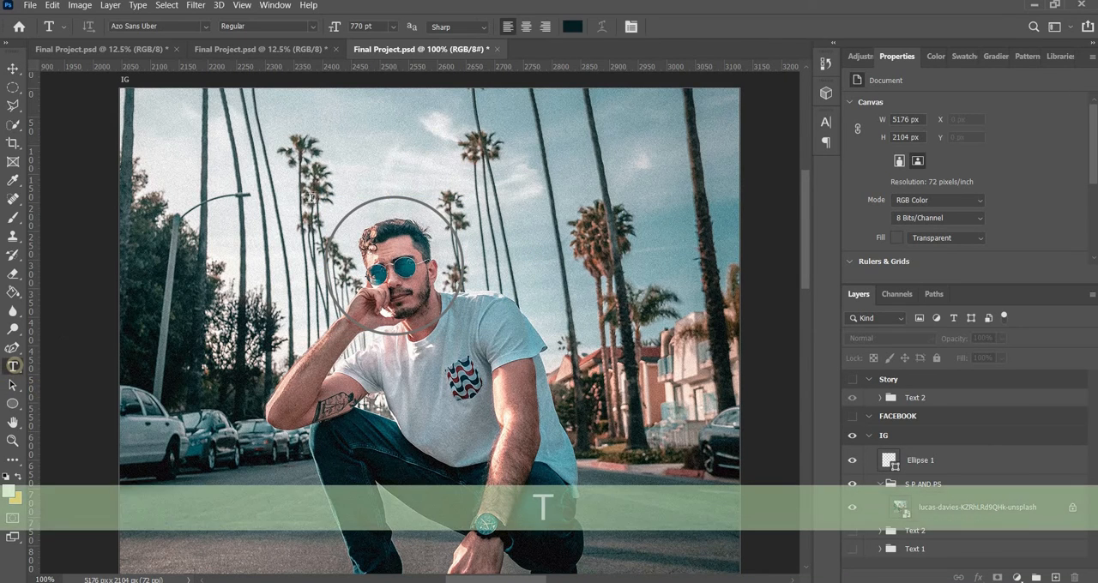
pyautogui.click(918, 460)
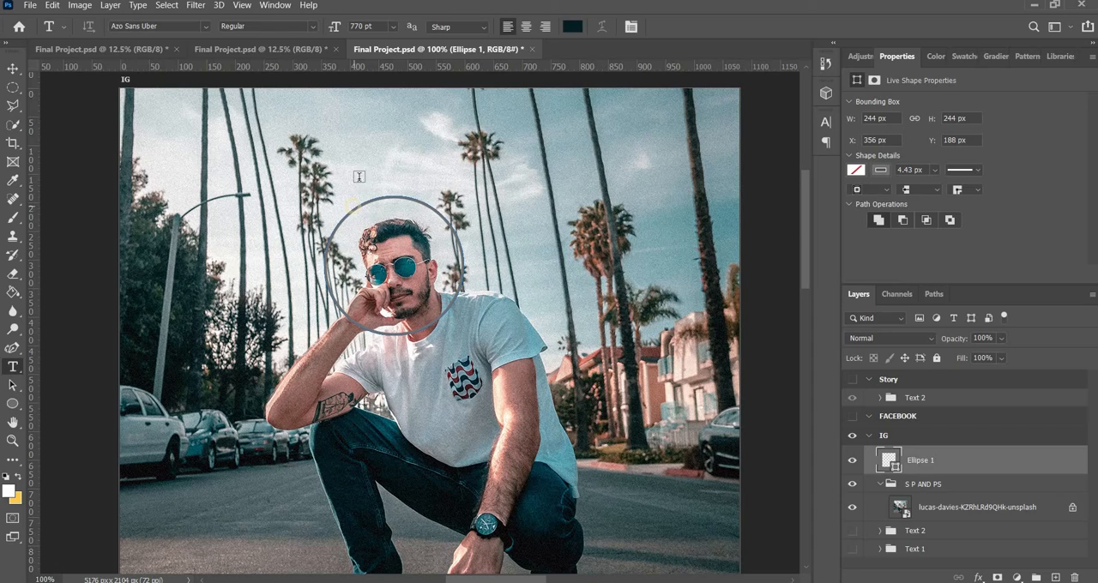
pyautogui.hotkey('ctrl', '=')
pyautogui.hotkey('ctrl', '=')
pyautogui.hotkey('ctrl', '=')
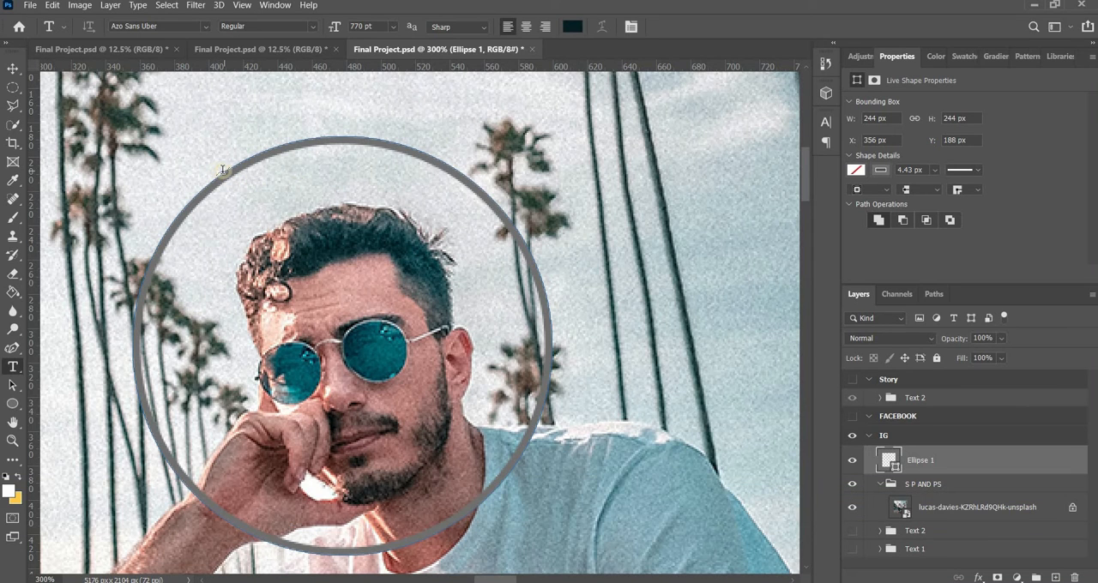
pyautogui.click(221, 170)
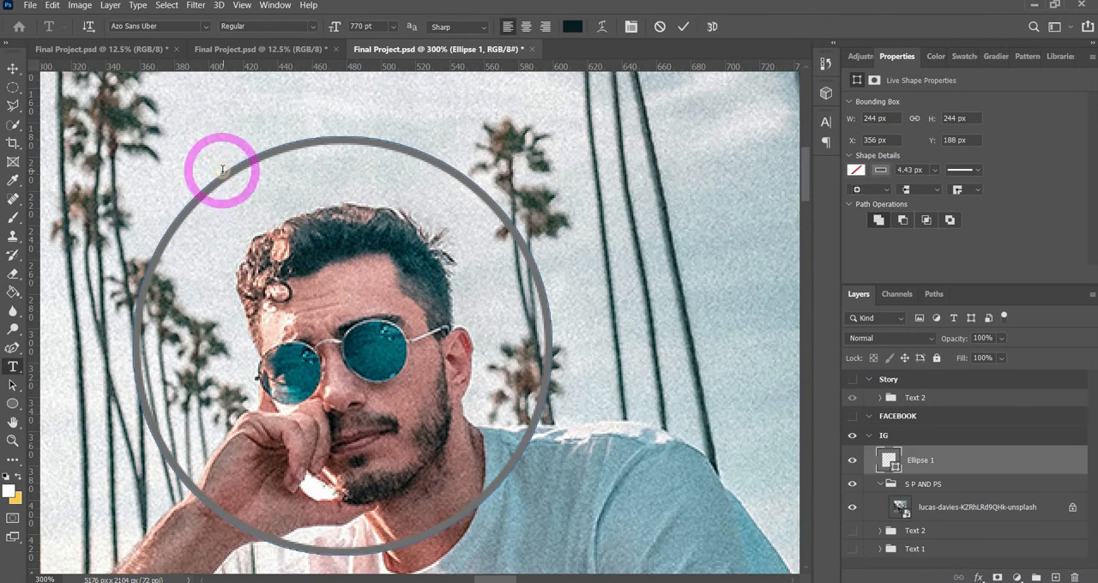
pyautogui.hotkey('ctrl', '-')
pyautogui.hotkey('ctrl', '-')
pyautogui.hotkey('ctrl', '-')
pyautogui.hotkey('ctrl', '-')
pyautogui.hotkey('ctrl', '-')
pyautogui.hotkey('ctrl', '-')
pyautogui.hotkey('ctrl', '-')
pyautogui.hotkey('ctrl', '-')
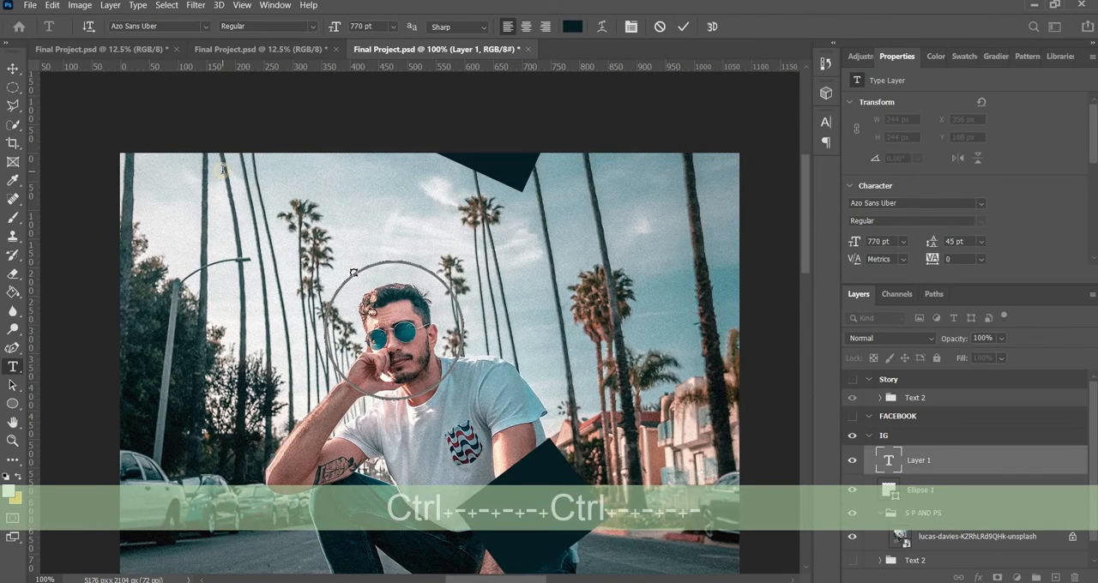
pyautogui.hotkey('ctrl', '-')
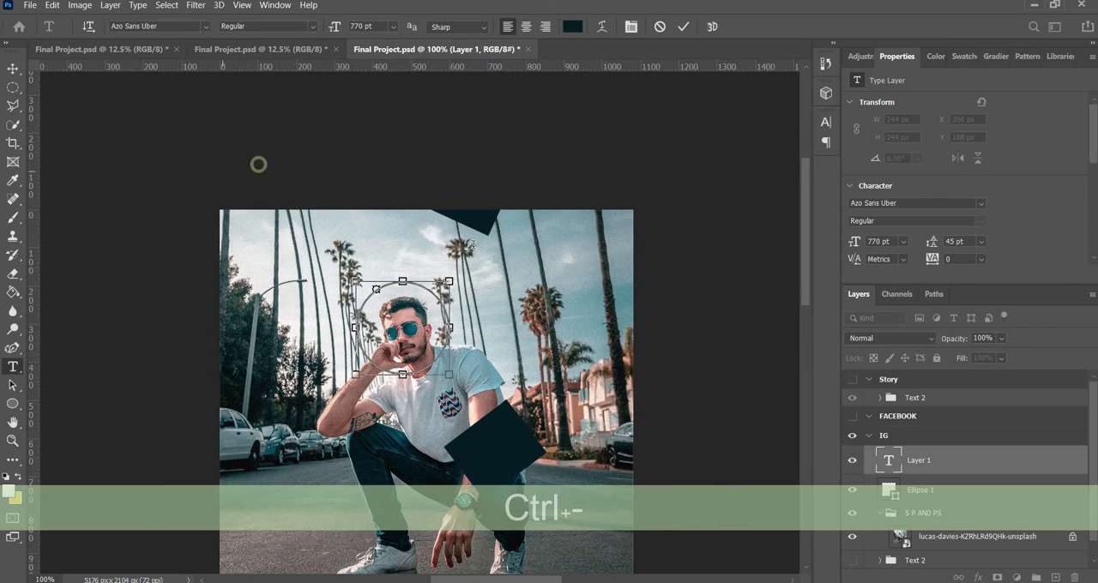
# Set the font size of the circle's path text to 28 pt
pyautogui.click(826, 122)
pyautogui.moveTo(666, 161); pyautogui.dragTo(135, 297)
pyautogui.press('ctrl')
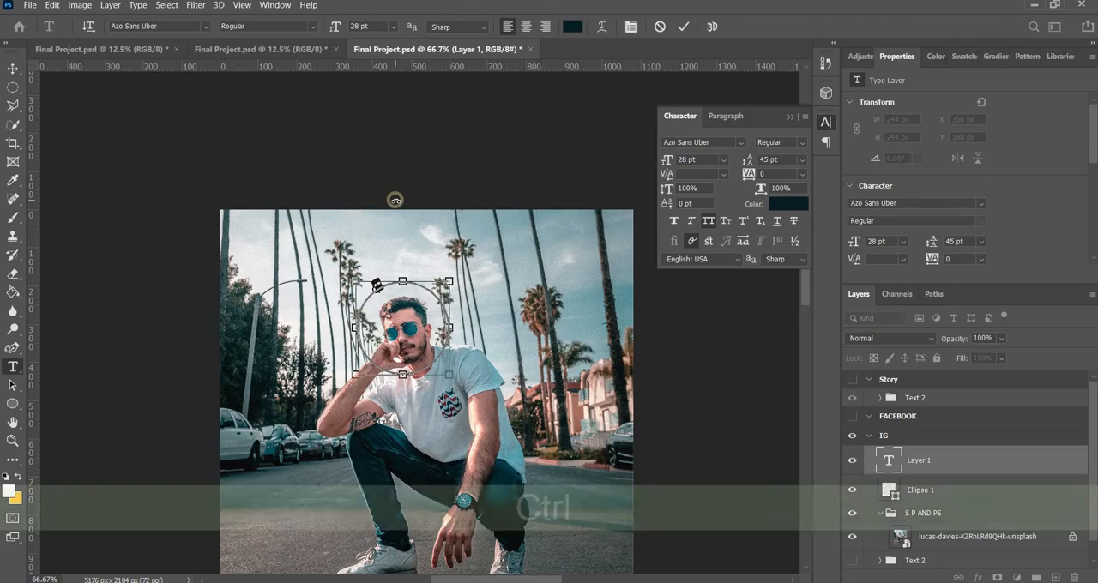
# Enter "SALE SALE SALE" as the text following the circle around the man's head
pyautogui.hotkey('ctrl', '=')
pyautogui.hotkey('ctrl', '=')
pyautogui.hotkey('ctrl', '=')
pyautogui.hotkey('ctrl', '=')
pyautogui.hotkey('ctrl', '=')
pyautogui.hotkey('ctrl', '=')
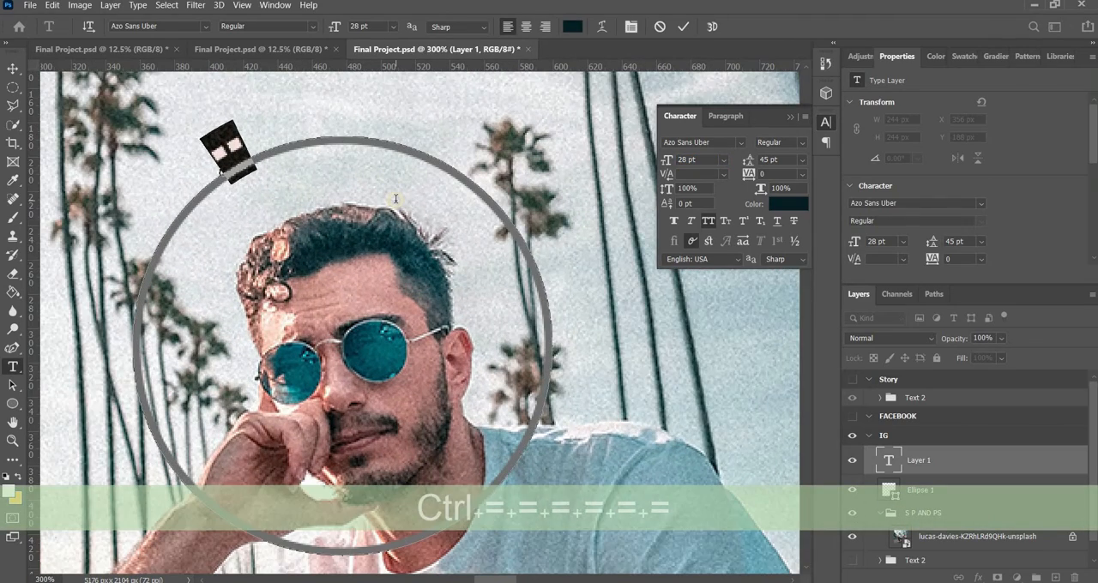
pyautogui.write('S')
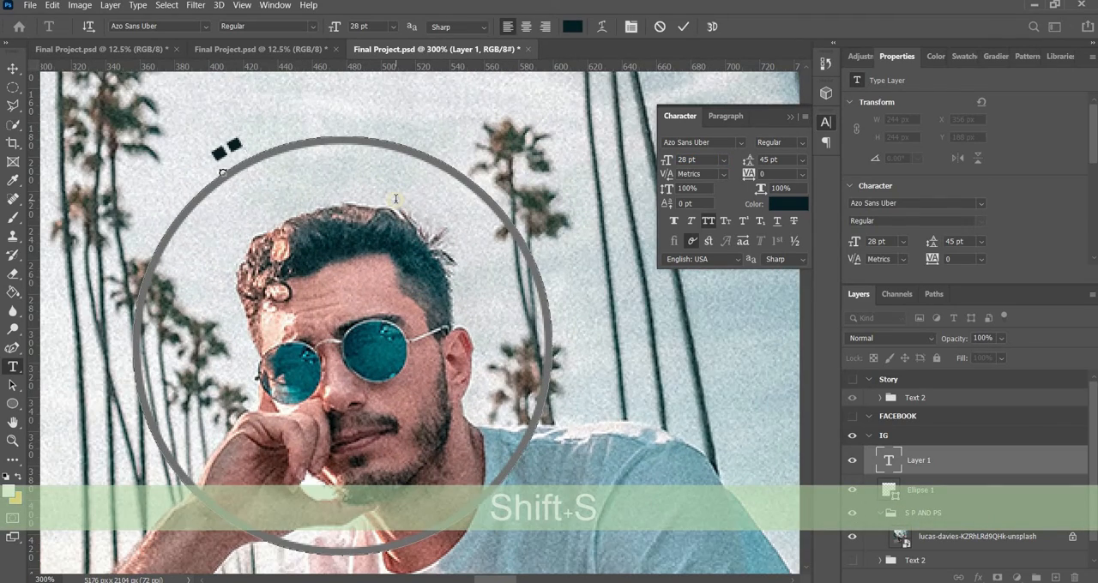
pyautogui.write('ALE ')
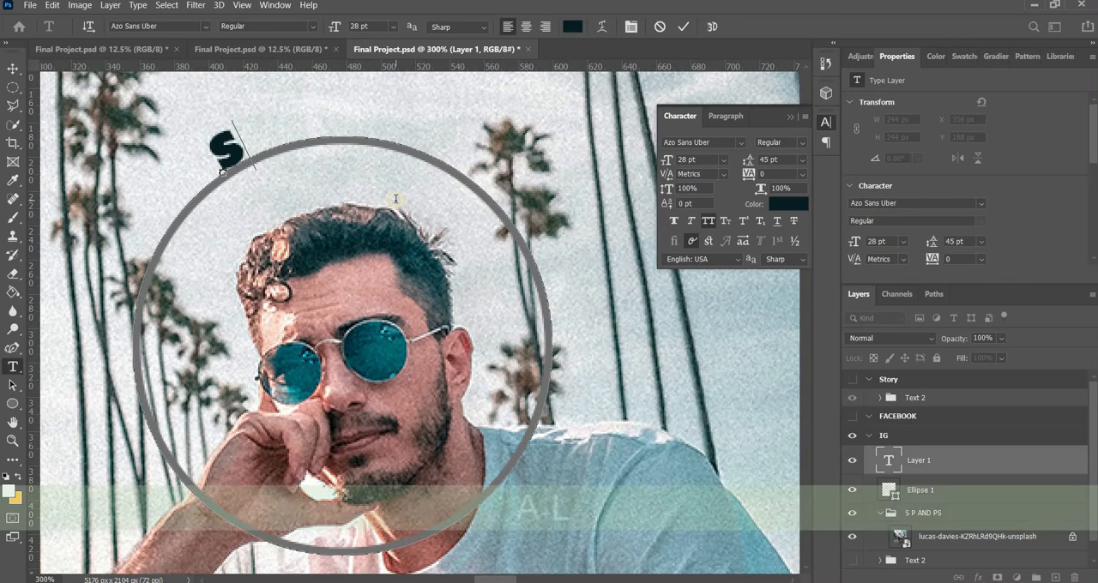
pyautogui.write('SALE SALE')
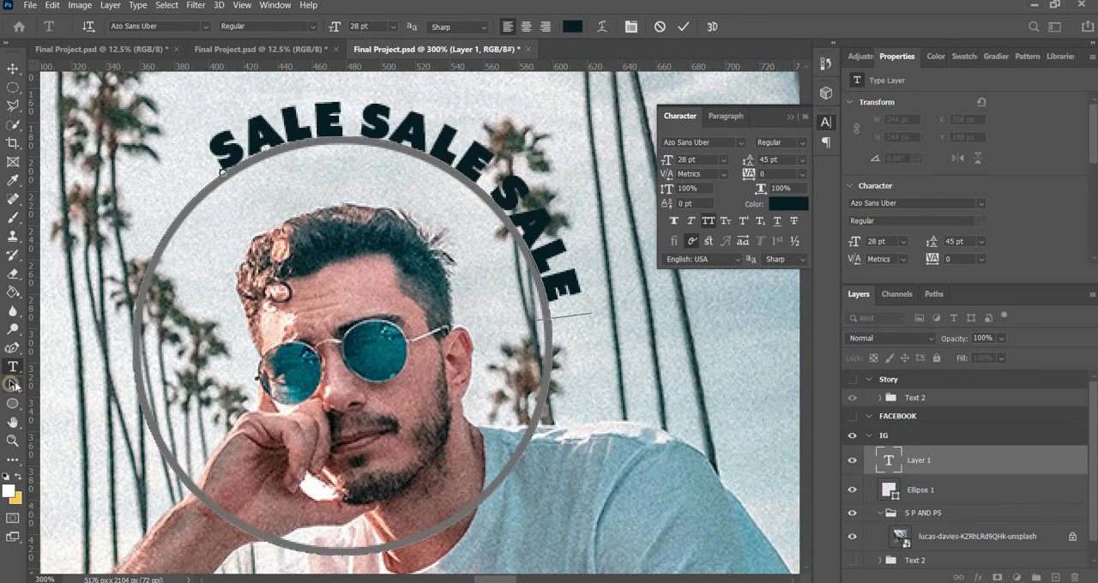
# Slide the text along the circle with the Path Selection tool so all three SALE words arc over the head from its left side
pyautogui.click(13, 385)
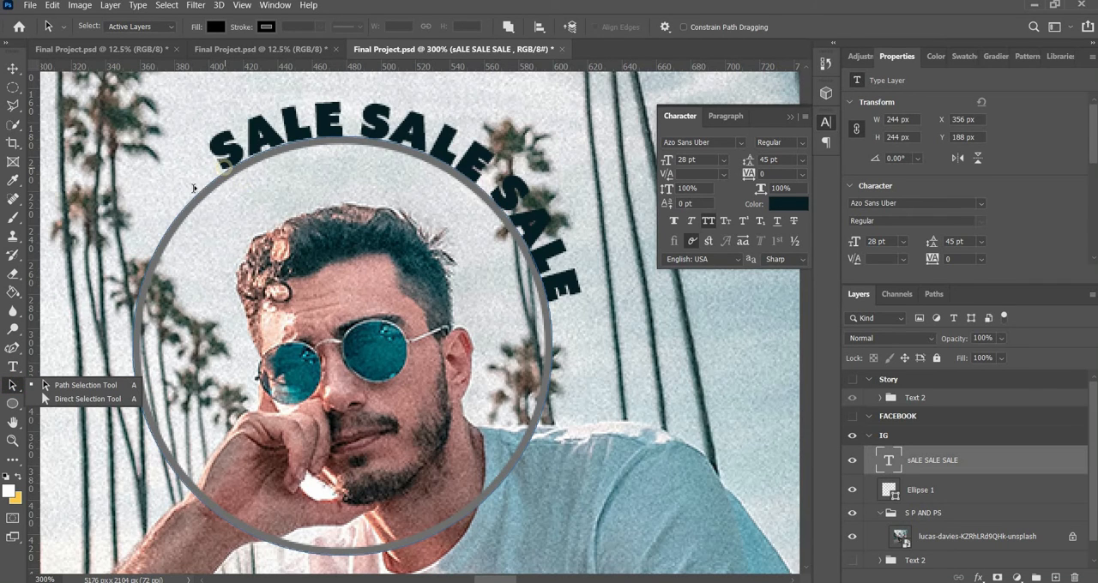
pyautogui.moveTo(194, 188)
pyautogui.mouseDown()
pyautogui.moveTo(140, 239)
pyautogui.moveTo(255, 142)
pyautogui.moveTo(342, 129)
pyautogui.mouseUp()
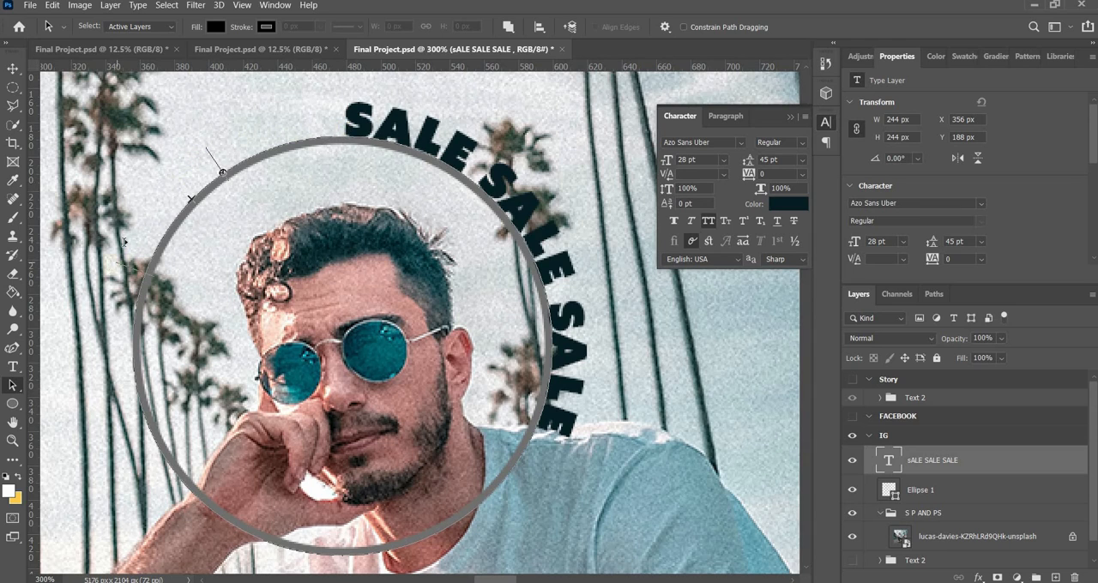
pyautogui.moveTo(299, 113); pyautogui.dragTo(195, 165)
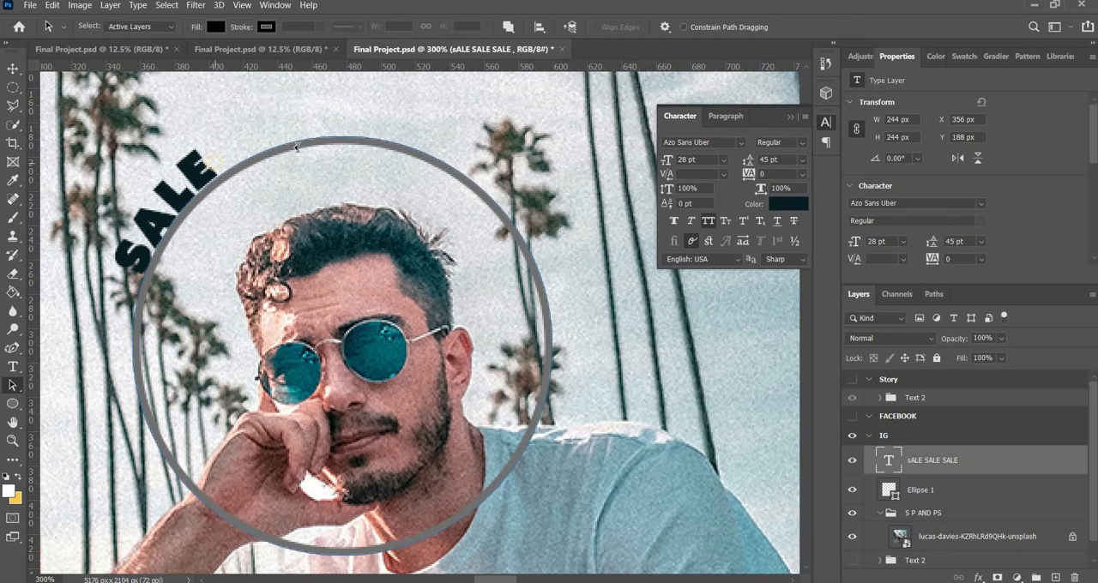
pyautogui.moveTo(297, 148)
pyautogui.mouseDown()
pyautogui.moveTo(422, 155)
pyautogui.moveTo(581, 314)
pyautogui.mouseUp()
pyautogui.click(14, 68)
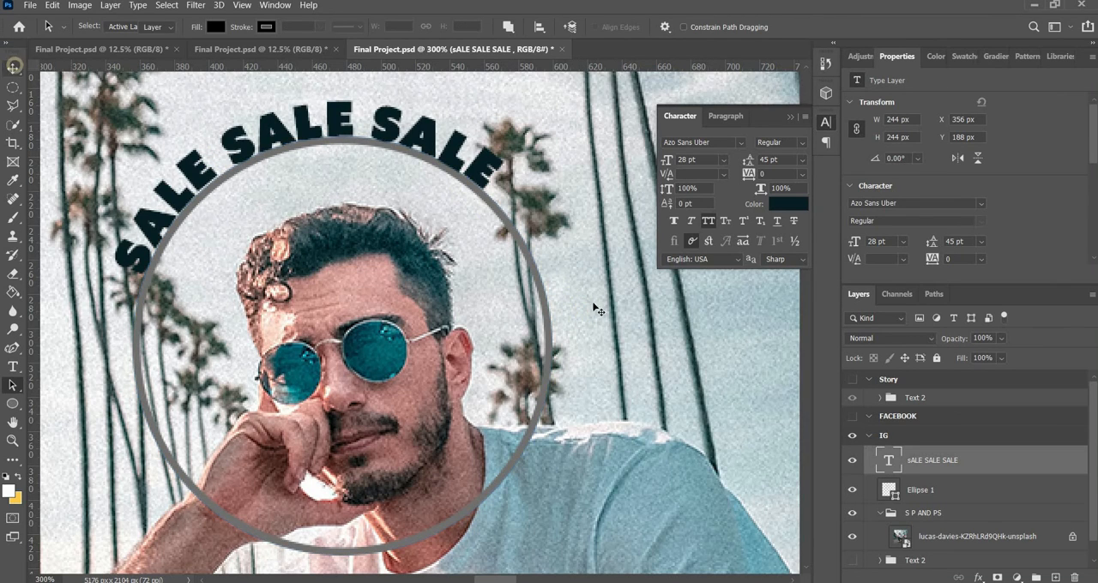
pyautogui.click(544, 375)
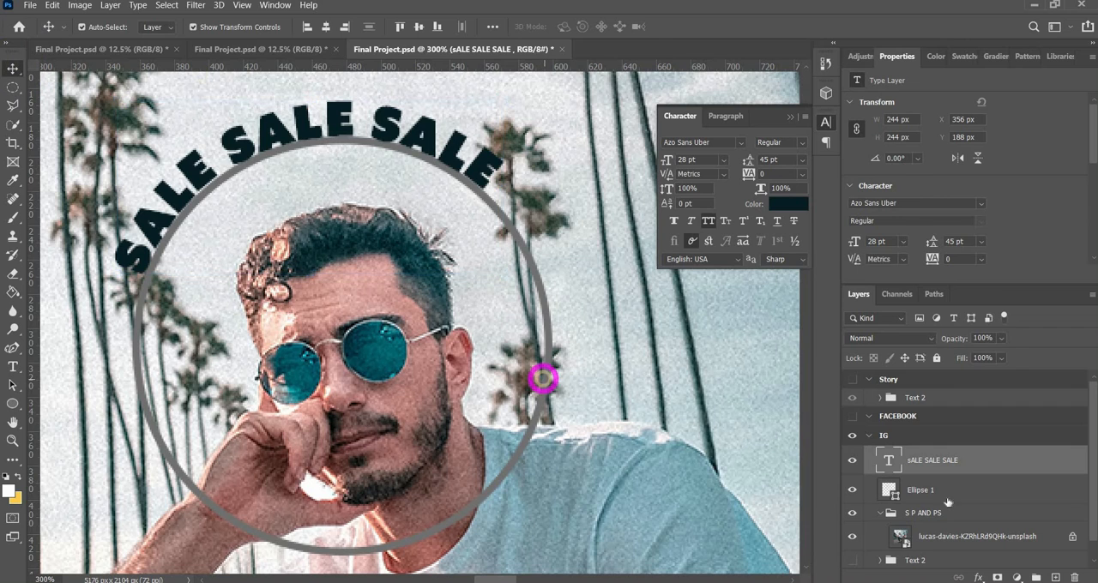
# Delete the Ellipse 1 circle and move the SALE SALE SALE text layer into the S P AND PS group
pyautogui.click(946, 498)
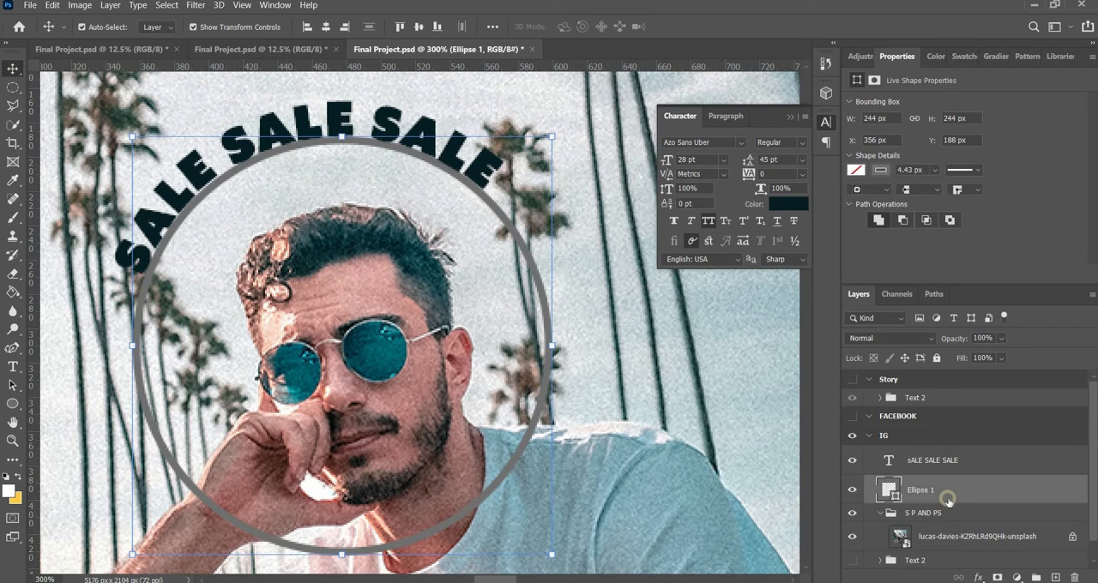
pyautogui.press('BackSpace')
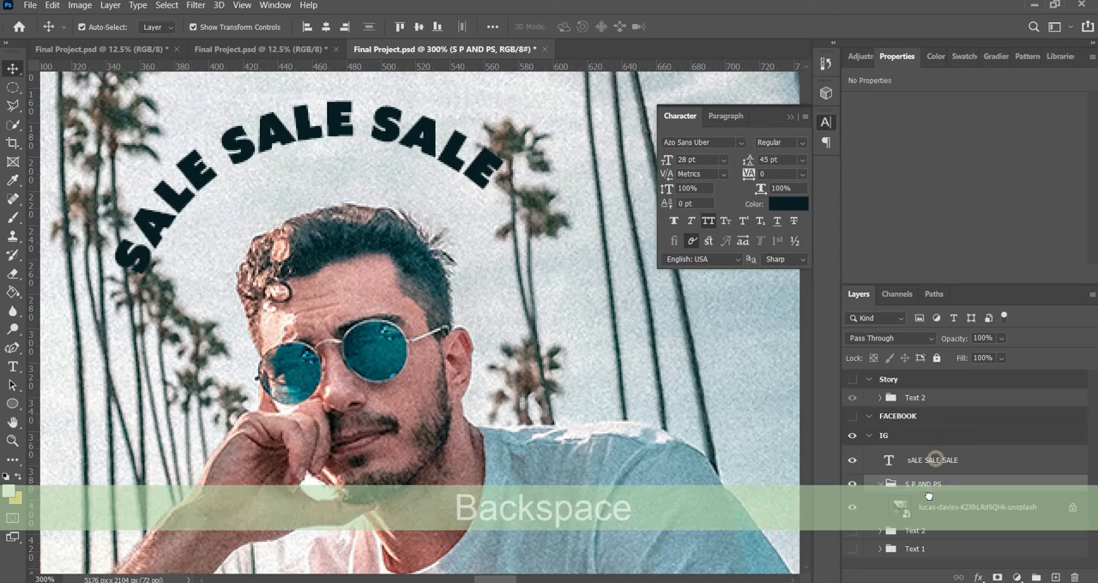
pyautogui.moveTo(935, 460); pyautogui.dragTo(929, 491)
pyautogui.click(641, 326)
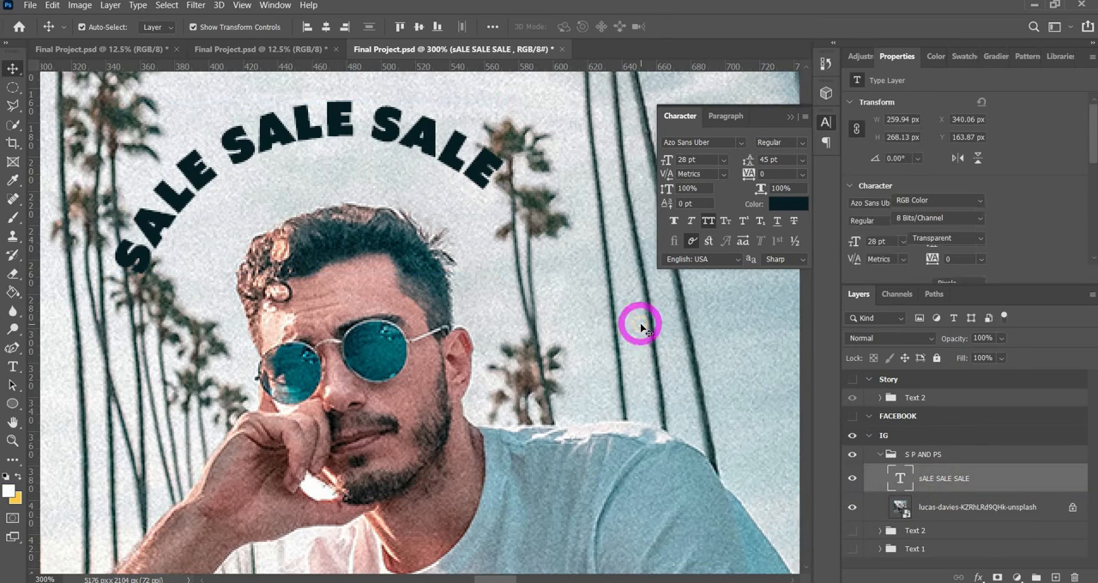
# Delete the curved SALE SALE SALE text layer above the man's head
pyautogui.hotkey('ctrl', '-')
pyautogui.hotkey('ctrl', '-')
pyautogui.hotkey('ctrl', '-')
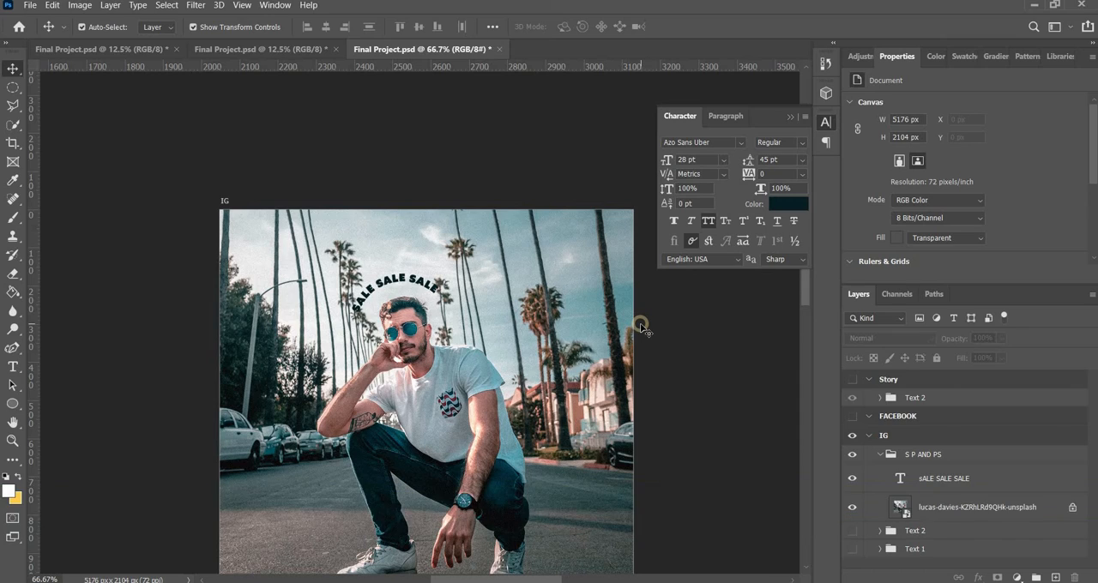
pyautogui.hotkey('ctrl', '=')
pyautogui.hotkey('ctrl', '=')
pyautogui.hotkey('ctrl', '=')
pyautogui.hotkey('ctrl', '-')
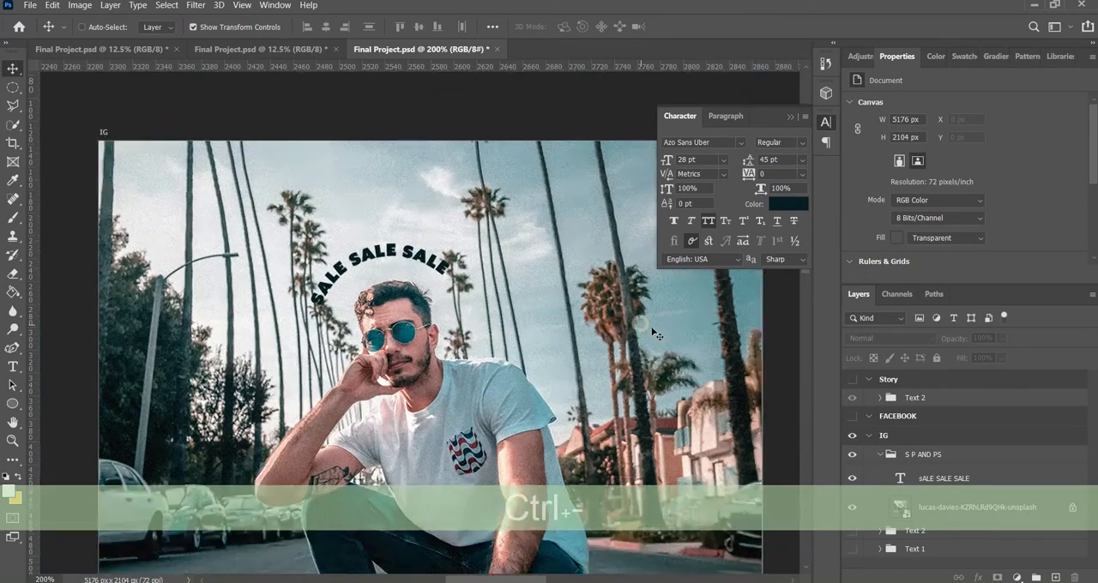
pyautogui.hotkey('ctrl', '-')
pyautogui.click(947, 479)
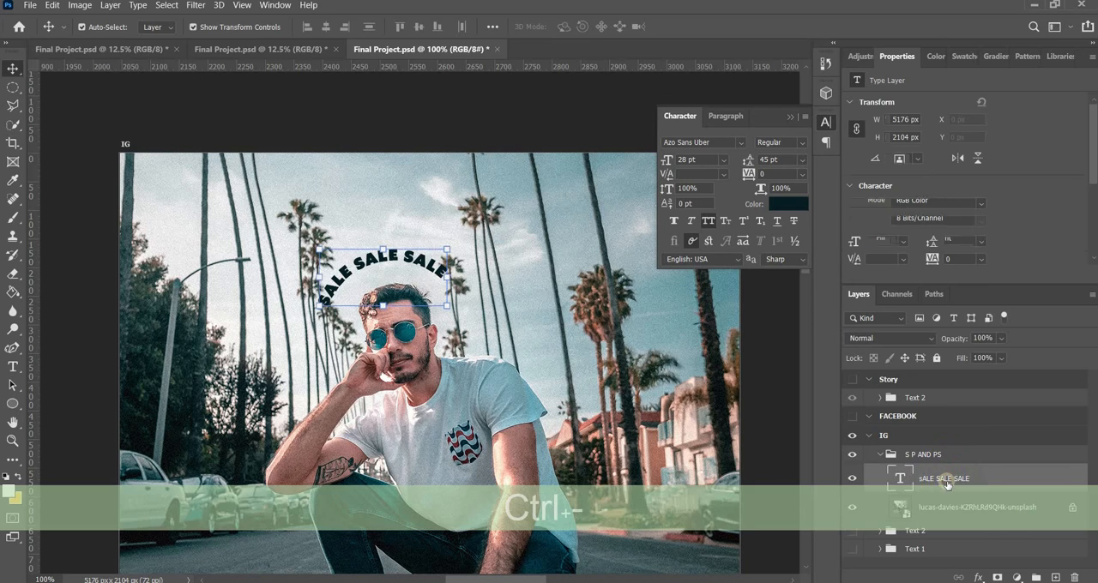
pyautogui.press('BackSpace')
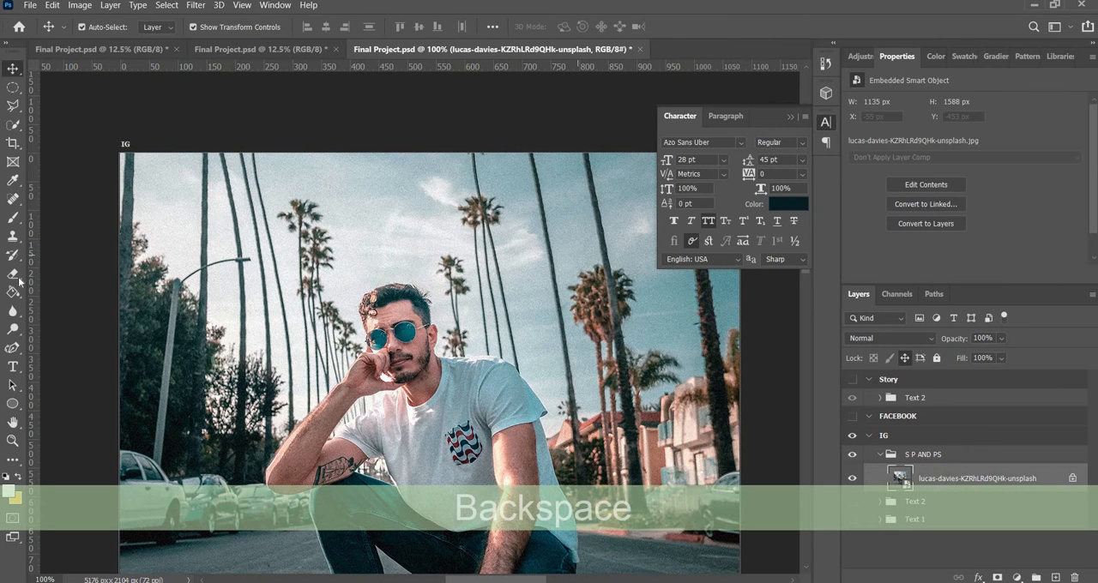
# Draw an open four-point Pen shape about 66 × 168 px alongside the back edge of the man's T-shirt
pyautogui.click(100, 350)
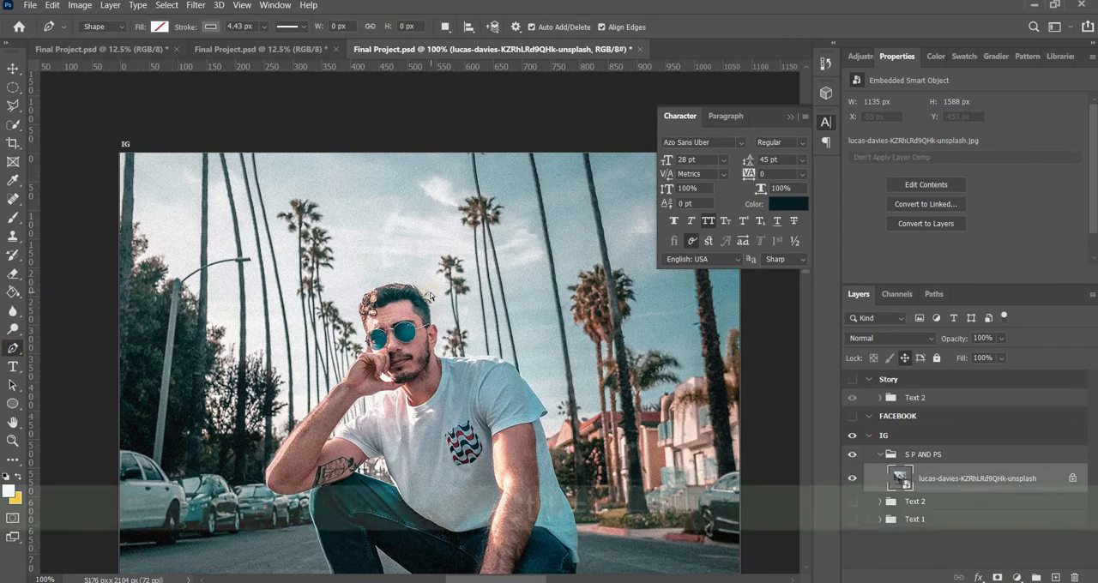
pyautogui.hotkey('ctrl', '=')
pyautogui.hotkey('ctrl', '=')
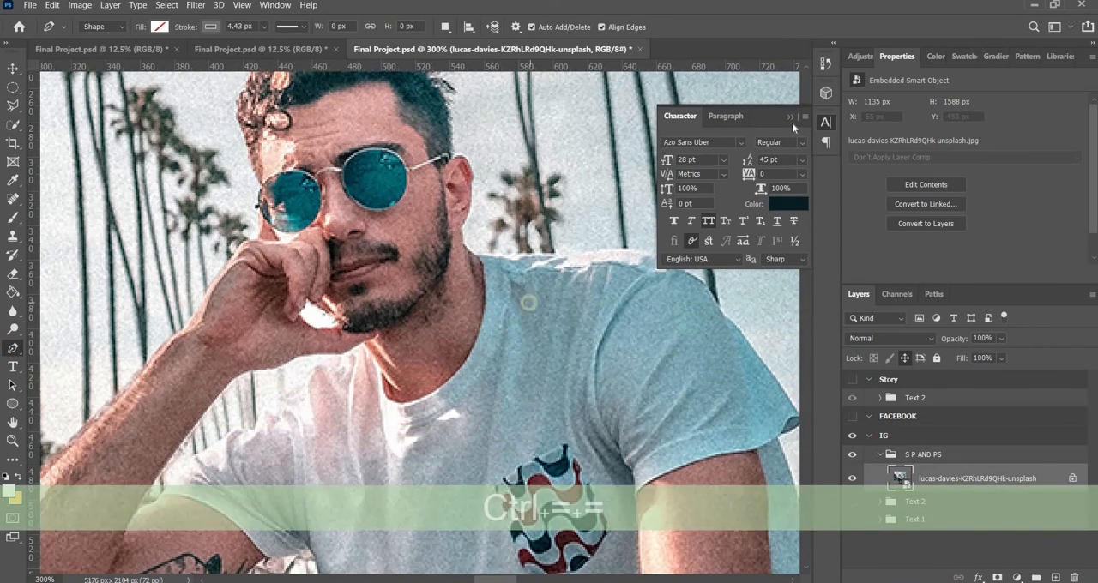
pyautogui.click(791, 116)
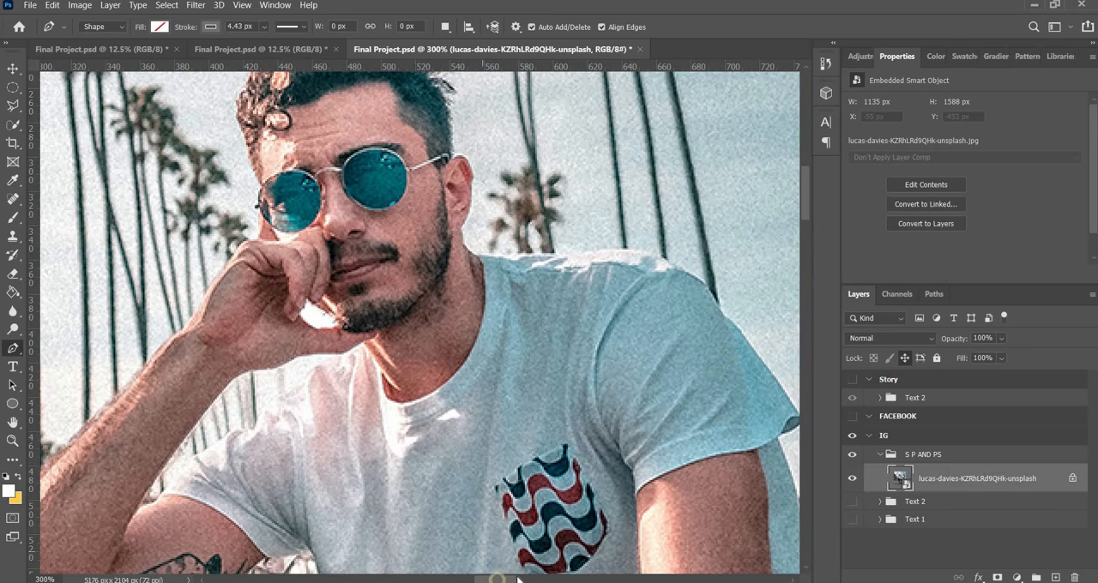
pyautogui.moveTo(497, 576); pyautogui.dragTo(517, 572)
pyautogui.scroll(-3, 523, 471)
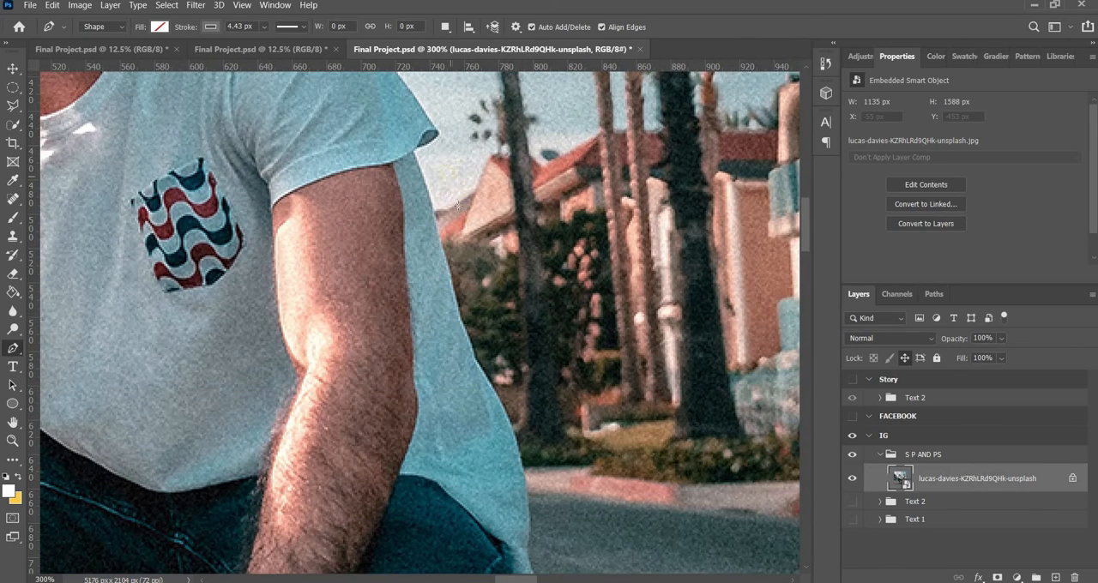
pyautogui.click(473, 254)
pyautogui.click(503, 348)
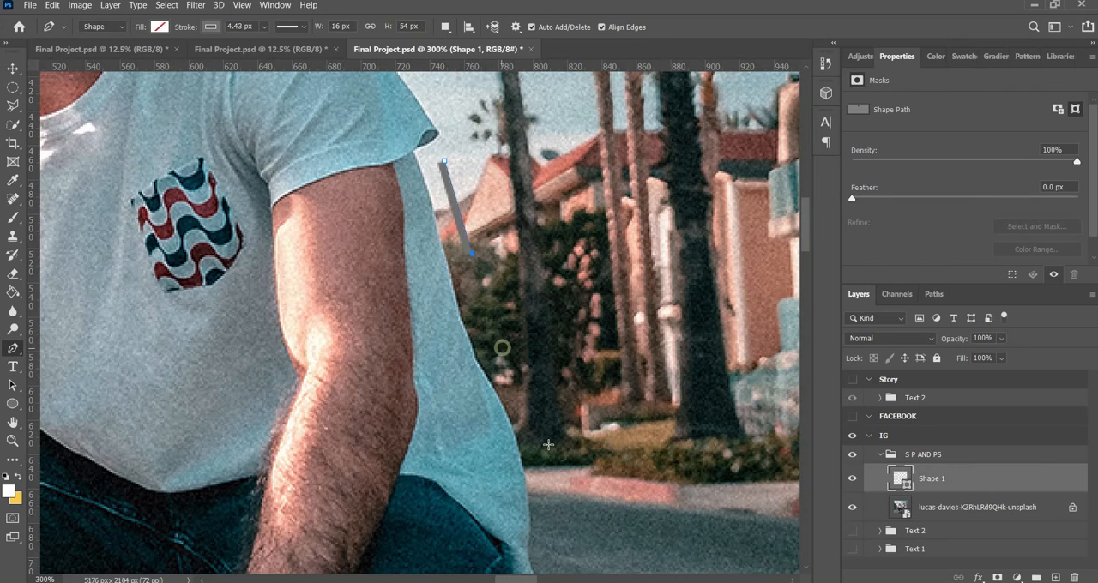
pyautogui.click(557, 448)
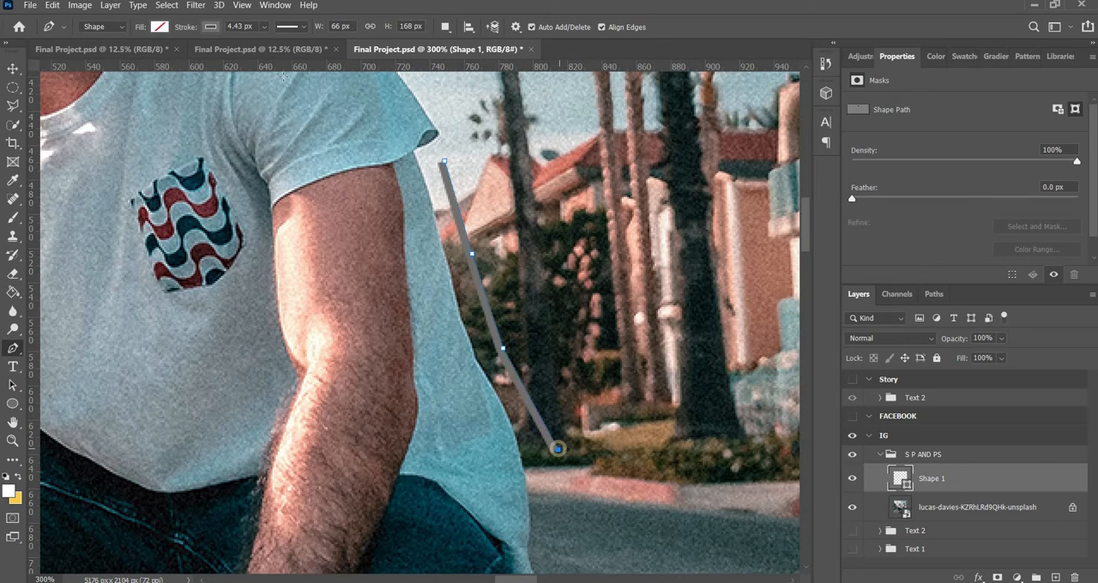
pyautogui.click(13, 69)
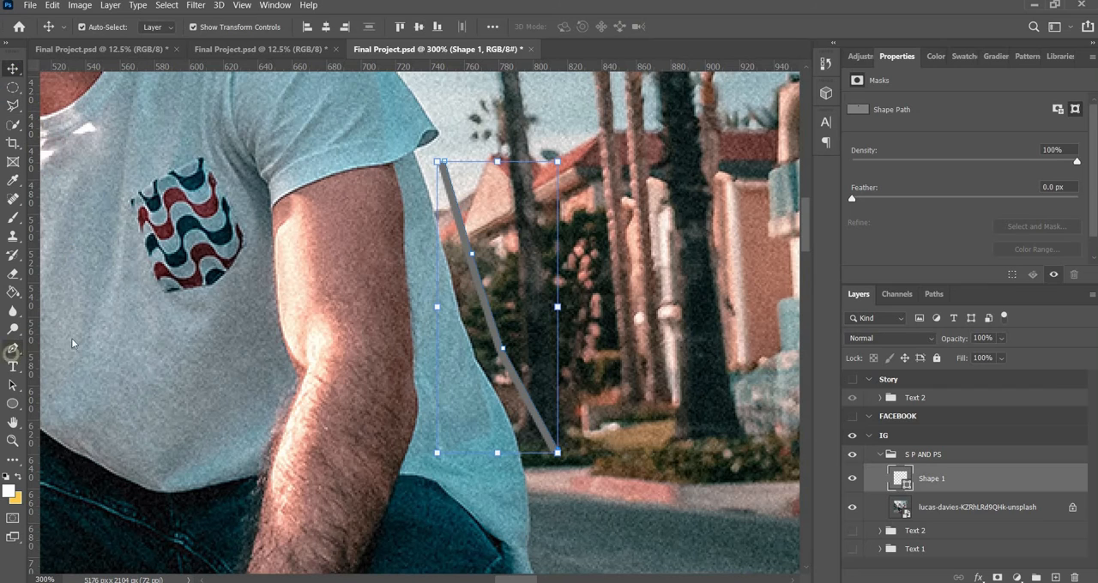
# Add type on the path beside the T-shirt and enter "SALE SALE" as its text
pyautogui.press('t')
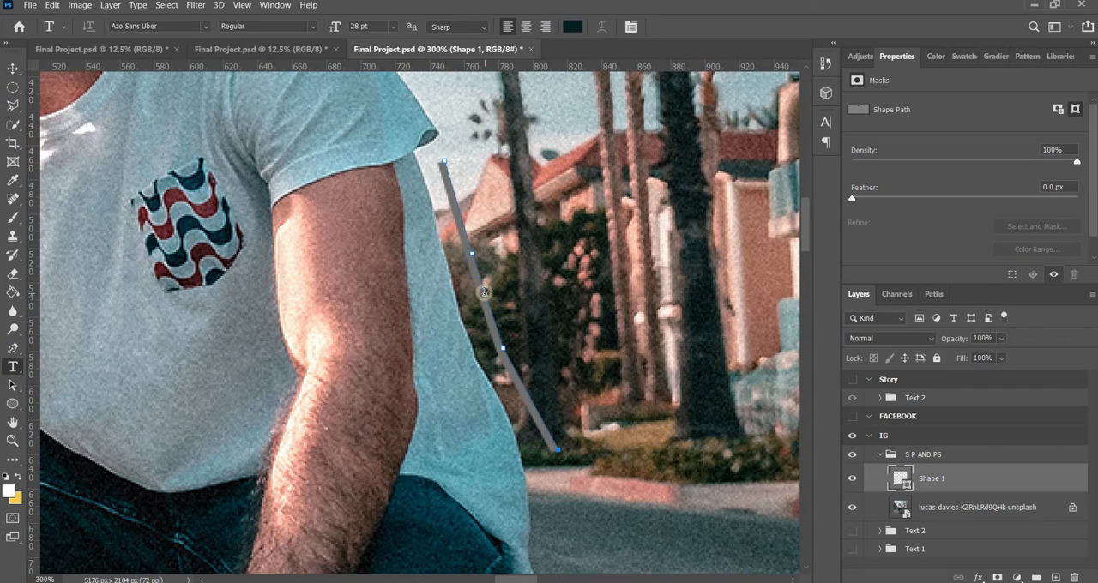
pyautogui.click(485, 294)
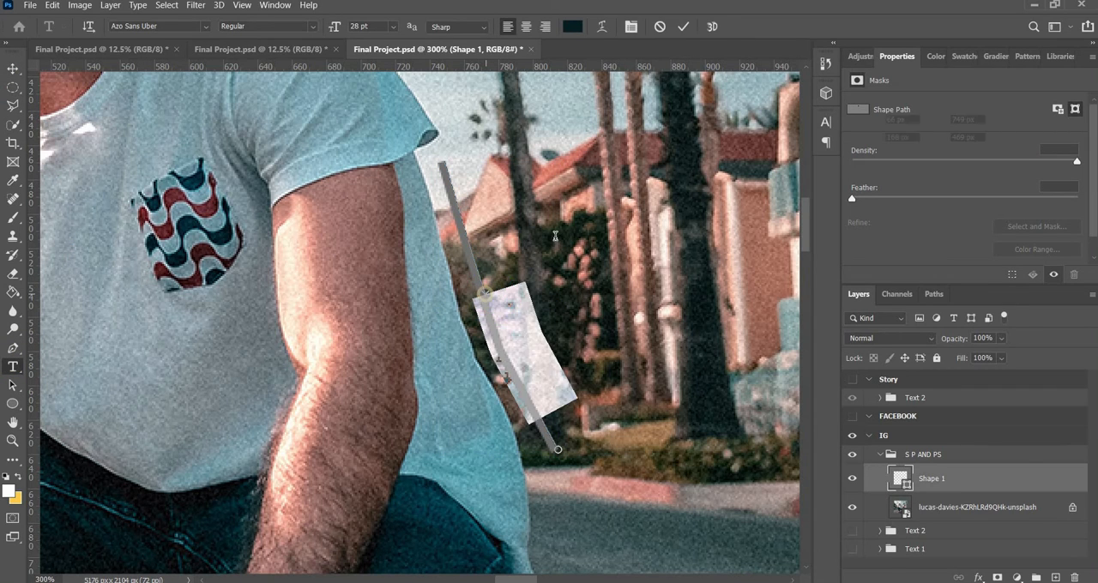
pyautogui.write('SALE SALE')
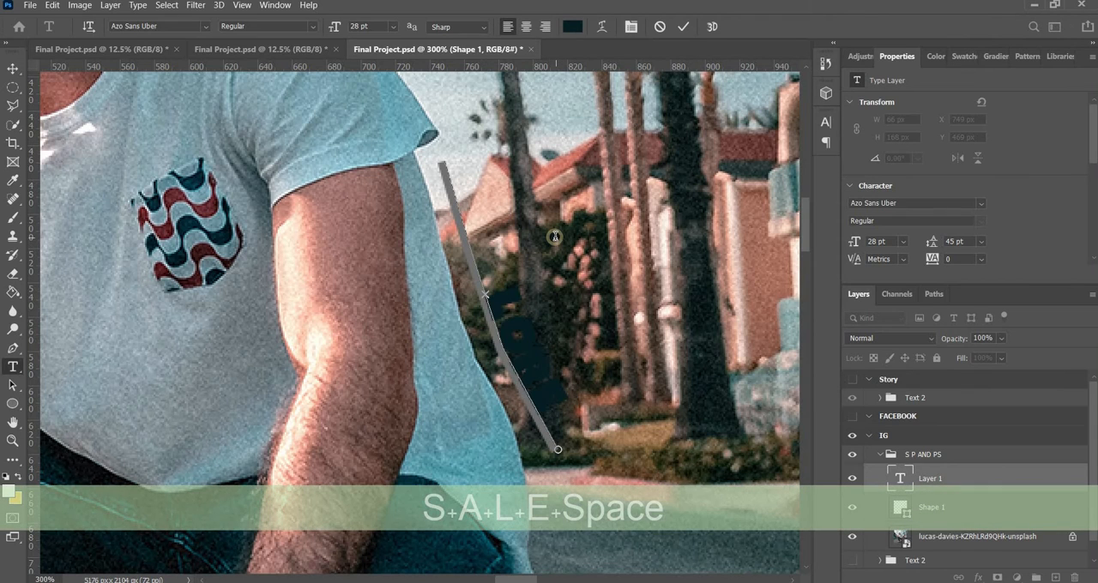
pyautogui.click(916, 481)
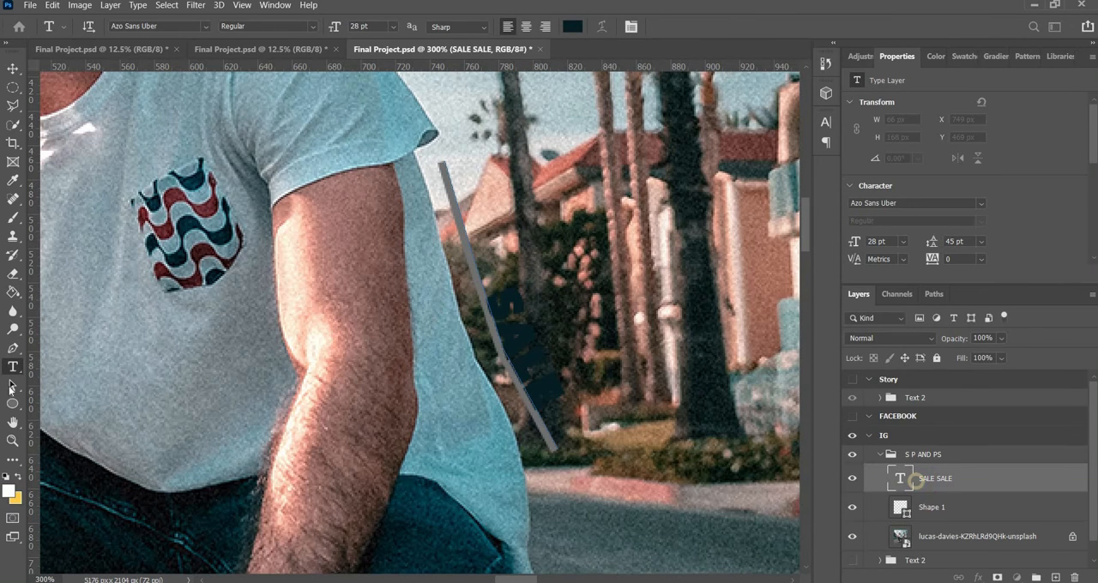
# Slide the start of the SALE SALE text to the path's upper end with the Path Selection tool
pyautogui.press('a')
pyautogui.click(486, 295)
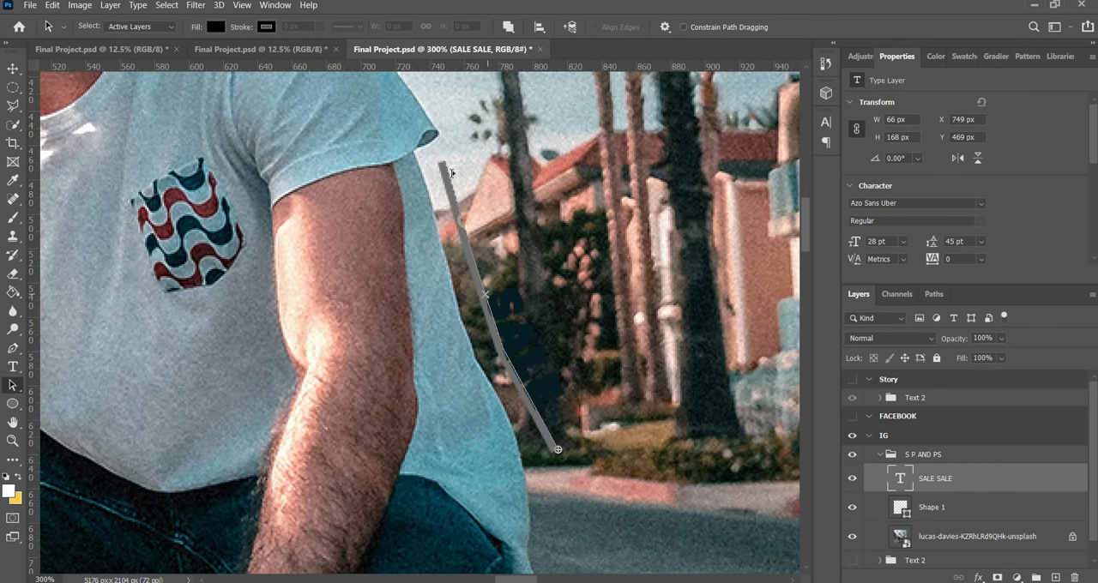
pyautogui.click(448, 165)
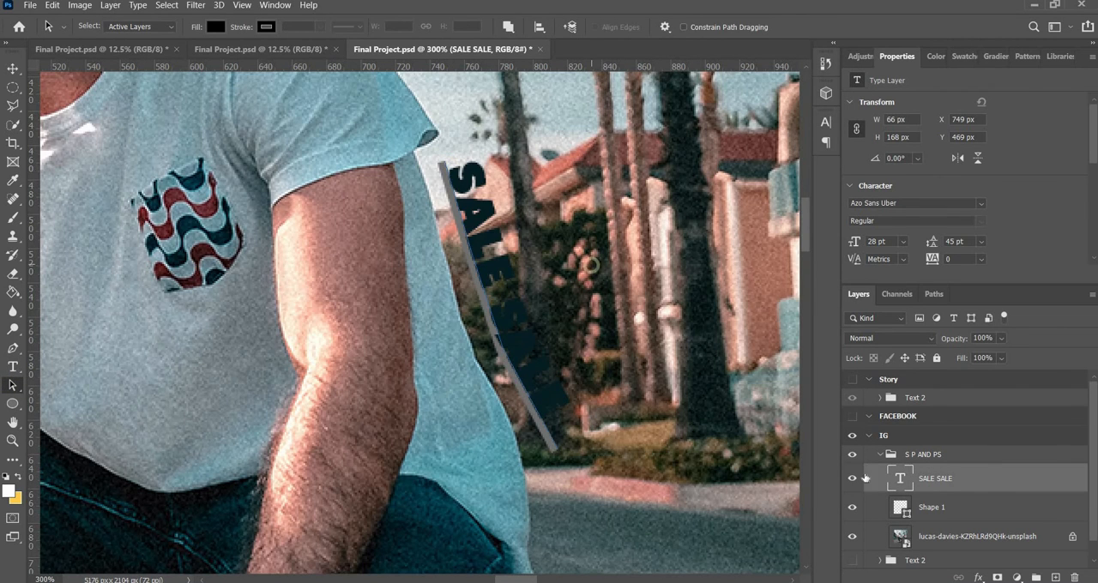
# Set the color of the SALE SALE path text to white, ffffff
pyautogui.doubleClick(904, 482)
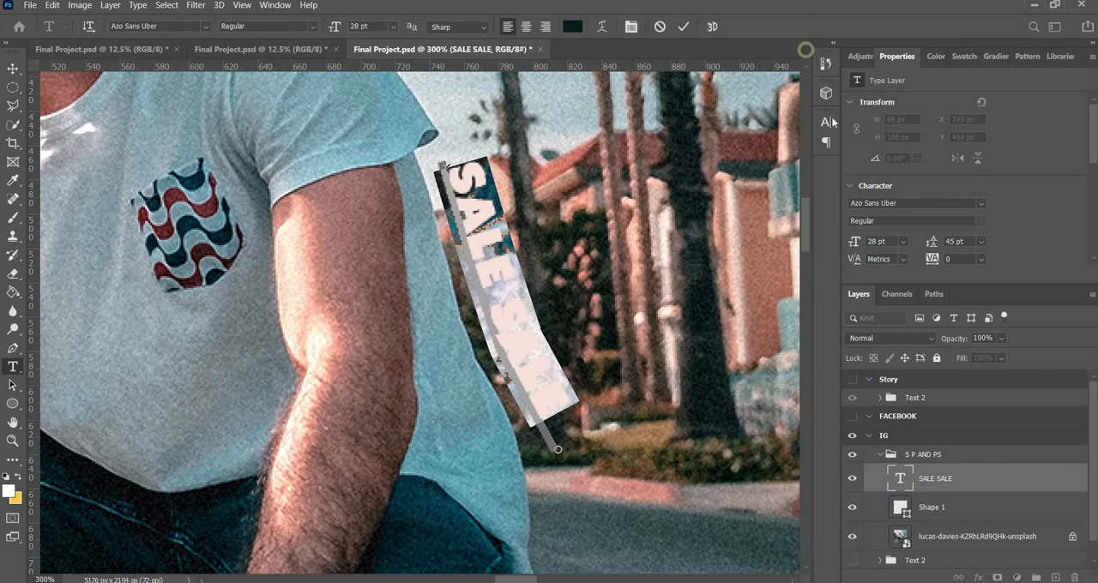
pyautogui.click(828, 118)
pyautogui.click(788, 204)
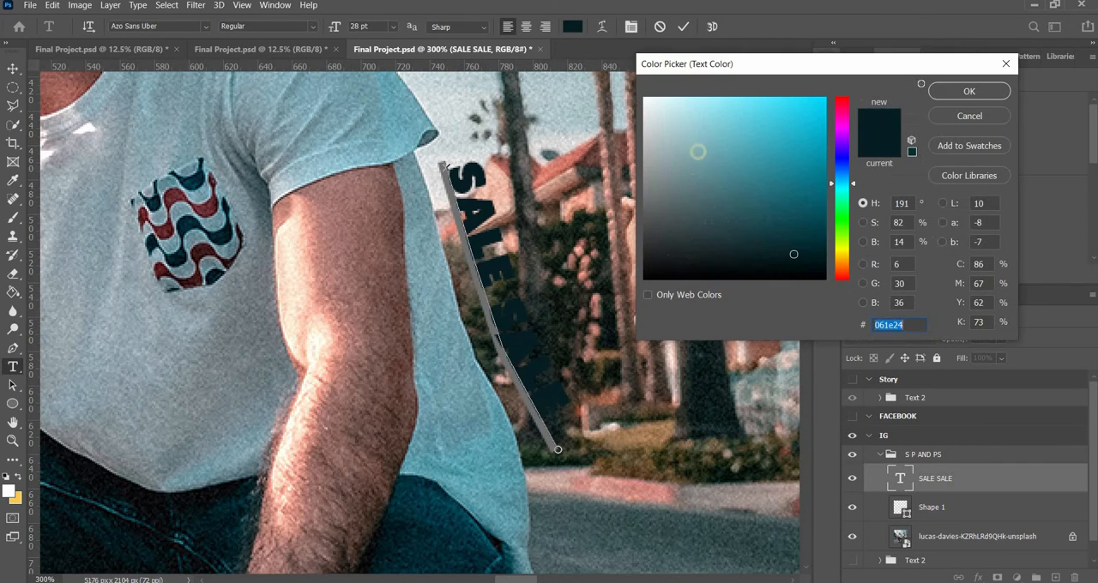
pyautogui.write('ffffff')
pyautogui.click(974, 91)
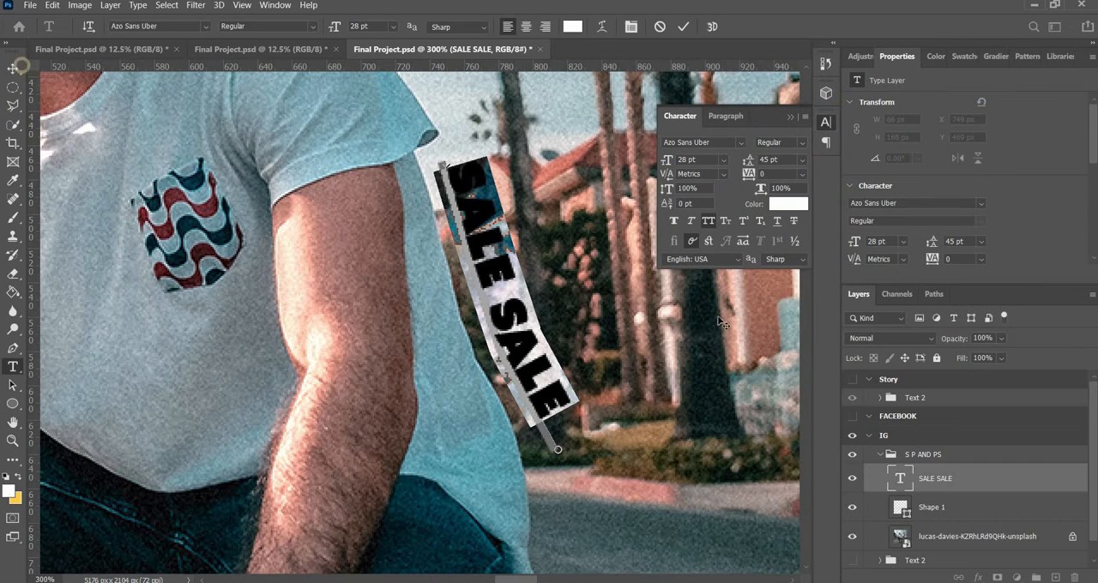
pyautogui.click(13, 68)
pyautogui.click(368, 177)
# Delete the Shape 1 line beneath the SALE SALE text, keeping only the text beside the T-shirt
pyautogui.click(914, 512)
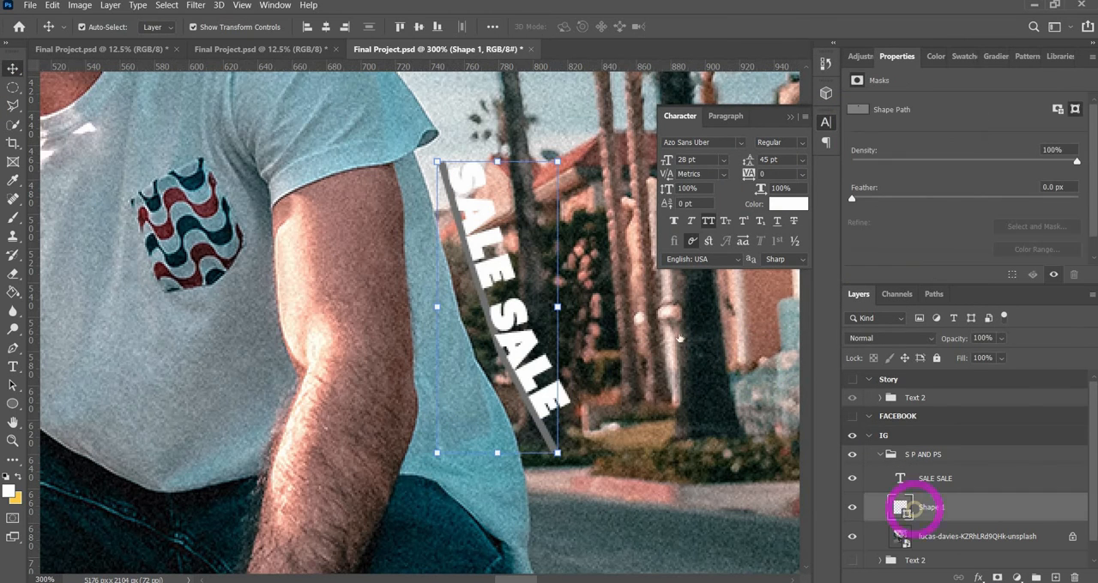
pyautogui.press('BackSpace')
pyautogui.click(791, 120)
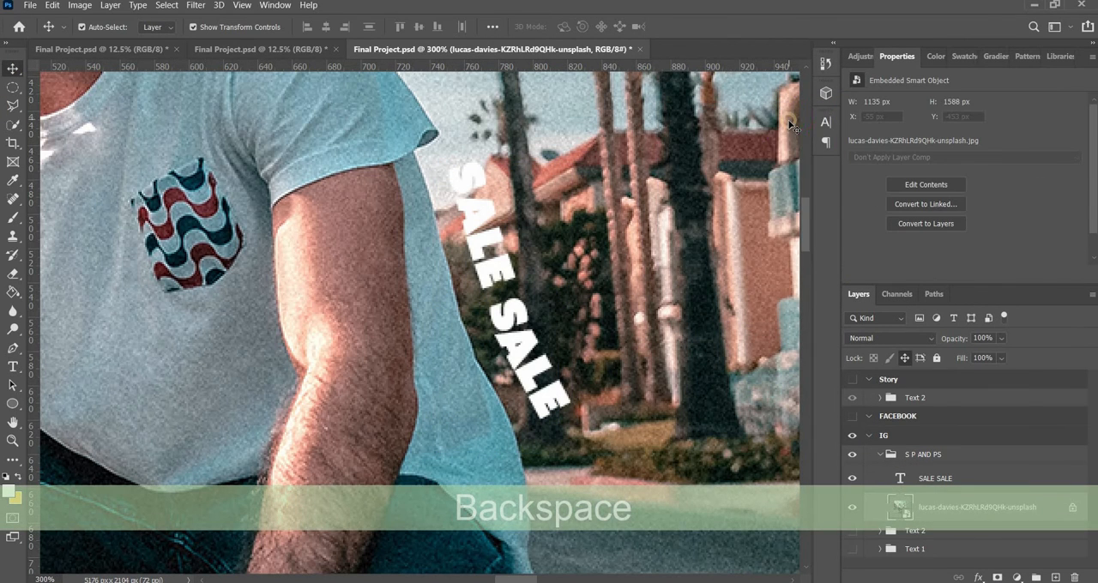
# Delete the white SALE SALE text layer beside the man's T-shirt
pyautogui.hotkey('ctrl', '-')
pyautogui.hotkey('ctrl', '-')
pyautogui.hotkey('ctrl', '-')
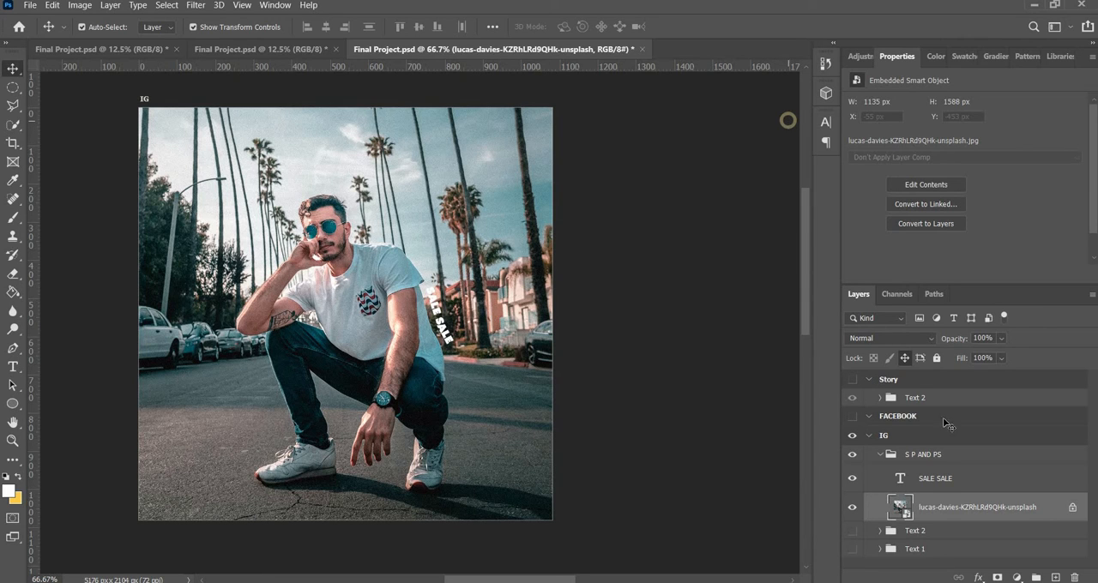
pyautogui.click(901, 480)
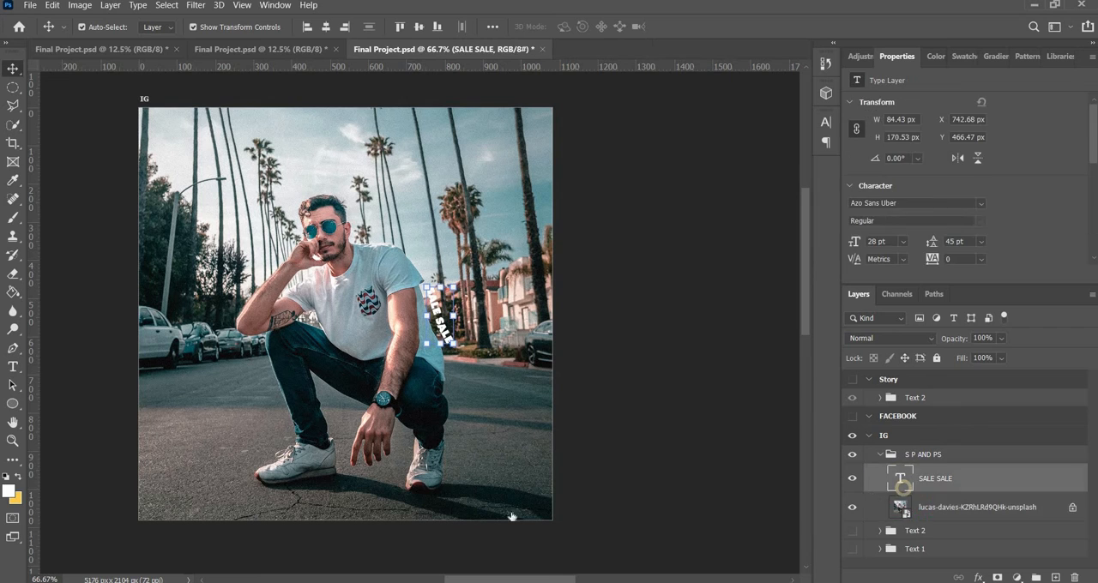
pyautogui.press('BackSpace')
# Draw a circle about 354 × 354 px overlapping the man's head and start area type inside it
pyautogui.click(13, 404)
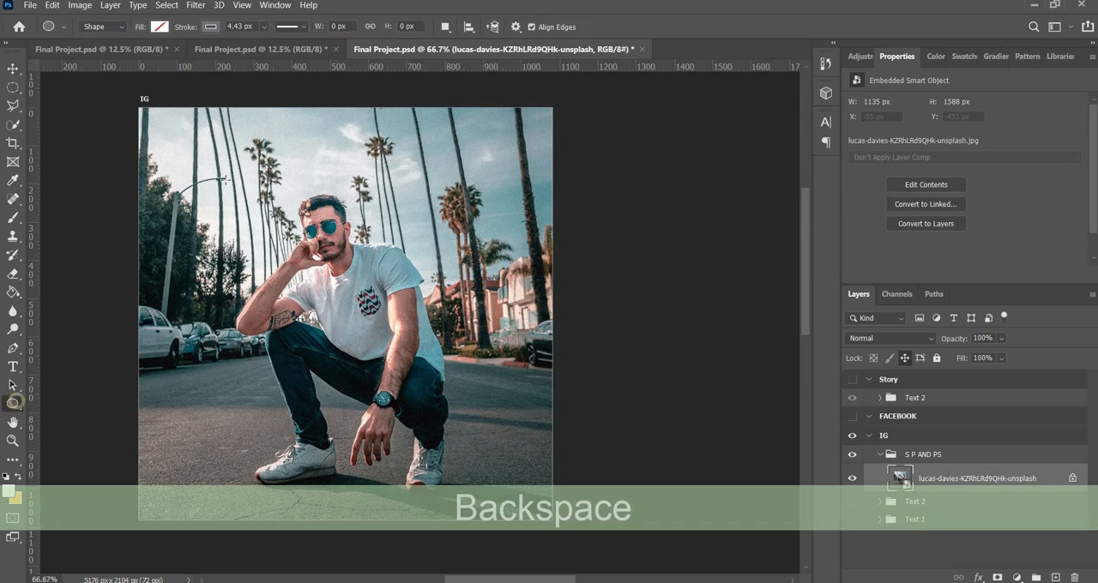
pyautogui.moveTo(215, 162); pyautogui.dragTo(404, 292)
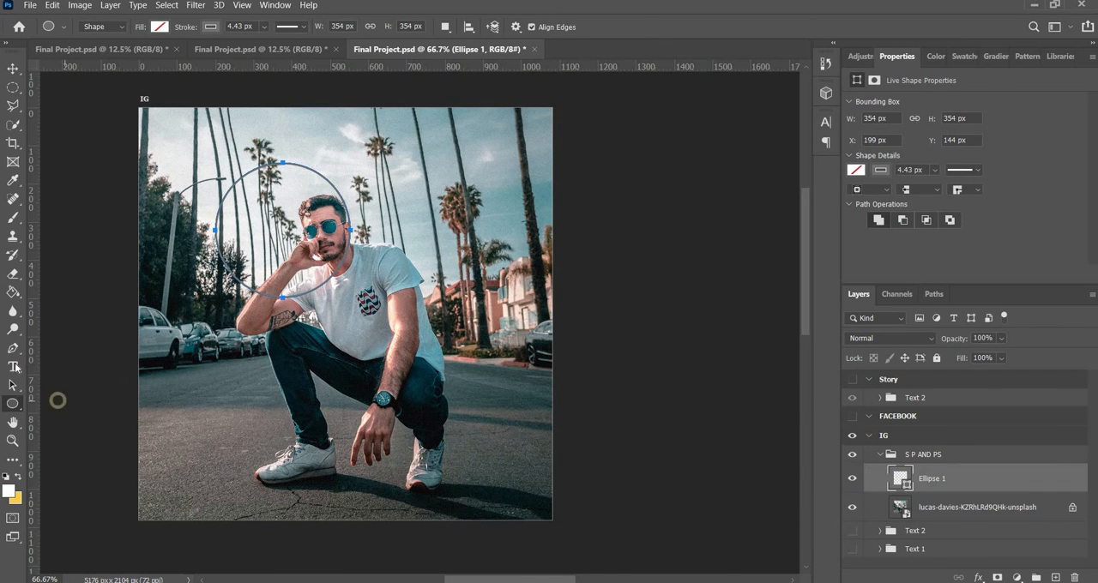
pyautogui.click(13, 367)
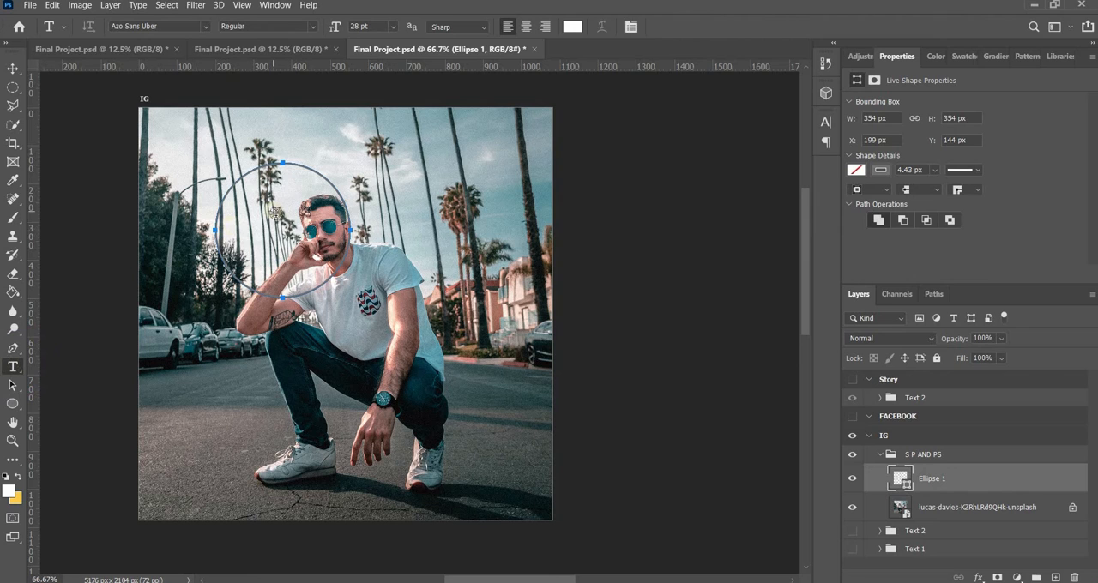
pyautogui.click(274, 214)
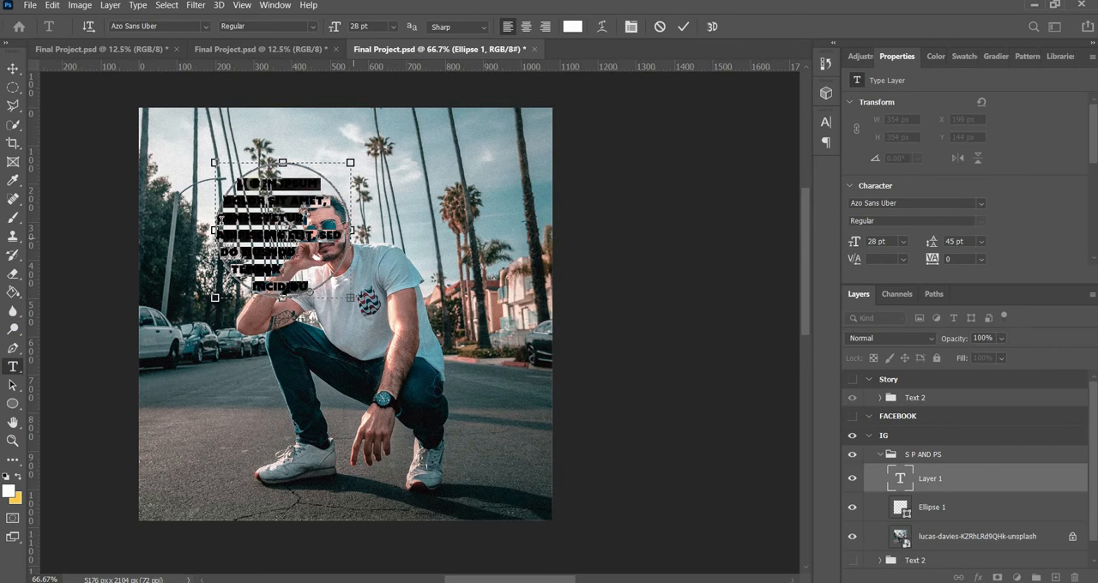
# Replace the placeholder text inside the circle with SALE, and paste copies of it repeatedly to fill the circle
pyautogui.press('BackSpace')
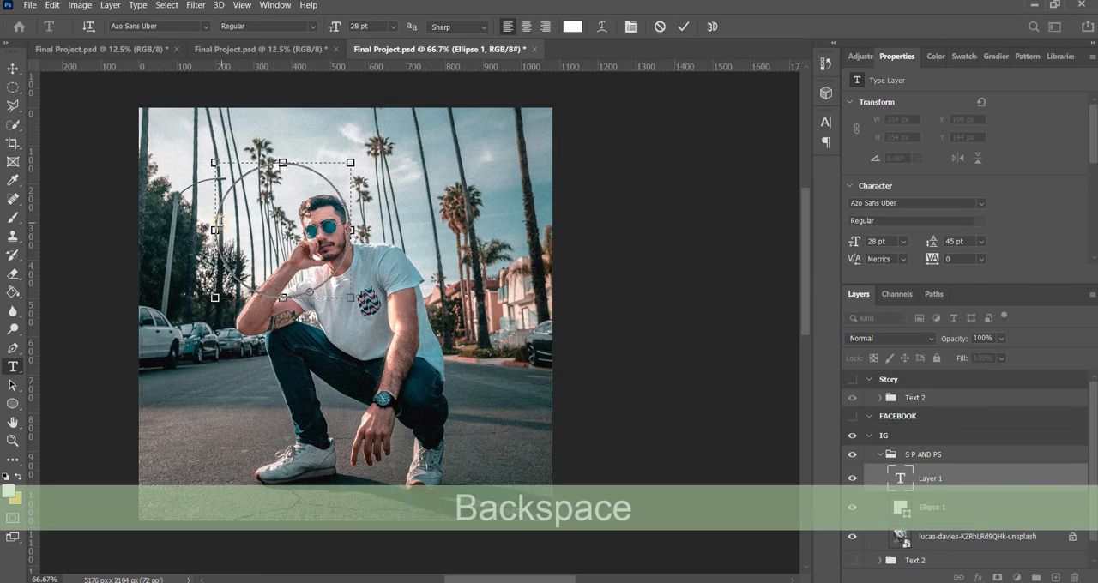
pyautogui.write('ale')
pyautogui.hotkey('ctrl', 'a')
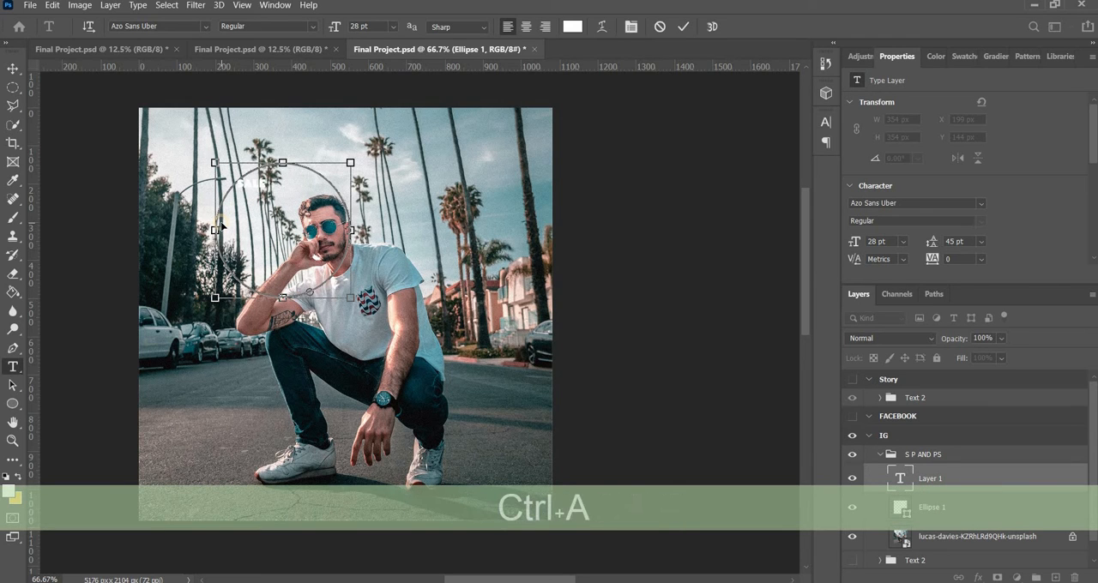
pyautogui.hotkey('ctrl', 'c')
pyautogui.hotkey('ctrl', 'v')
pyautogui.hotkey('ctrl', 'v')
pyautogui.hotkey('ctrl', 'v')
pyautogui.hotkey('ctrl', 'v')
pyautogui.hotkey('ctrl', 'v')
pyautogui.hotkey('ctrl', 'v')
pyautogui.hotkey('ctrl', 'v')
pyautogui.hotkey('ctrl', 'v')
pyautogui.hotkey('ctrl', 'v')
pyautogui.hotkey('ctrl', 'v')
pyautogui.hotkey('ctrl', 'v')
pyautogui.hotkey('ctrl', 'v')
pyautogui.hotkey('ctrl', 'v')
pyautogui.hotkey('ctrl', 'v')
pyautogui.hotkey('ctrl', 'v')
pyautogui.hotkey('ctrl', 'v')
pyautogui.hotkey('ctrl', 'v')
pyautogui.hotkey('ctrl', 'v')
pyautogui.hotkey('ctrl', 'v')
pyautogui.hotkey('ctrl', 'v')
pyautogui.hotkey('ctrl', 'v')
pyautogui.hotkey('ctrl', 'v')
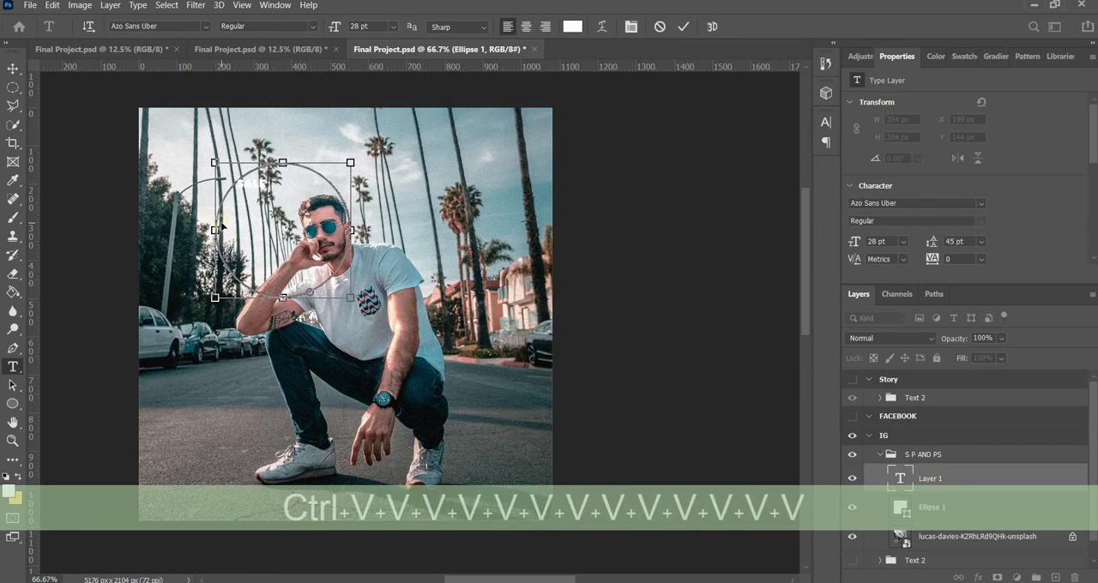
pyautogui.hotkey('ctrl', 'v')
pyautogui.hotkey('ctrl', 'v')
pyautogui.hotkey('ctrl', 'v')
pyautogui.hotkey('ctrl', 'v')
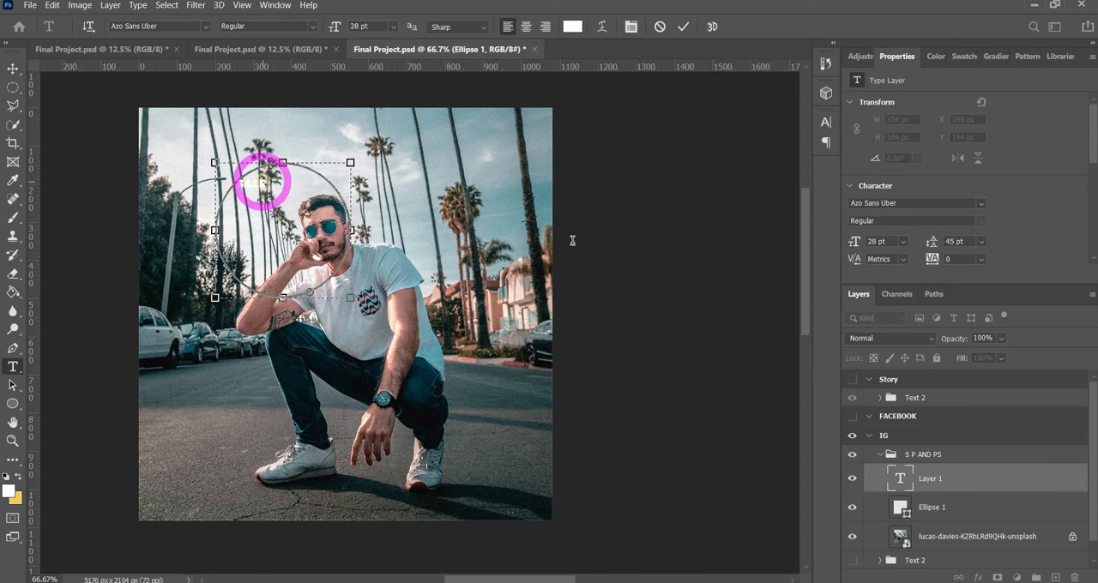
pyautogui.doubleClick(902, 486)
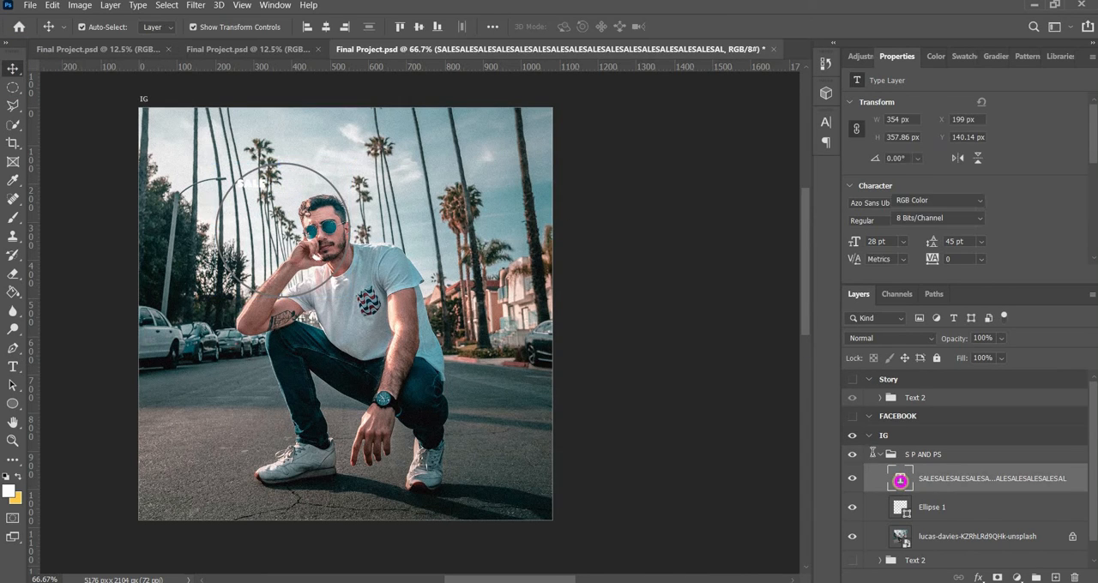
# Move the circular SALE text block off the circle toward the T-shirt, and delete both the text and Ellipse 1
pyautogui.press('Escape')
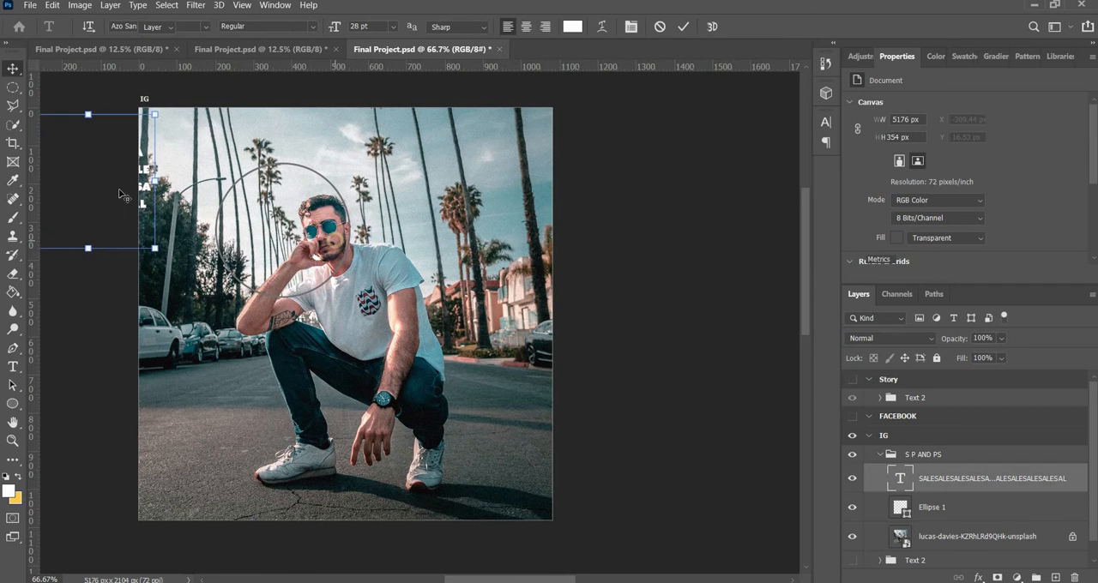
pyautogui.moveTo(149, 190); pyautogui.dragTo(453, 215)
pyautogui.moveTo(120, 201); pyautogui.dragTo(506, 293)
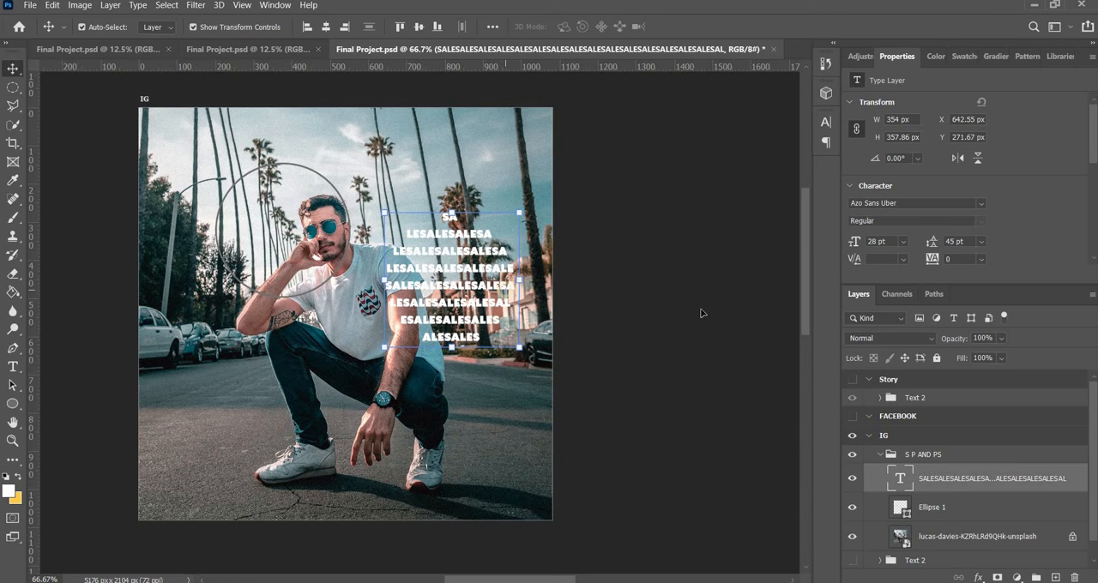
pyautogui.press('BackSpace')
pyautogui.press('BackSpace')
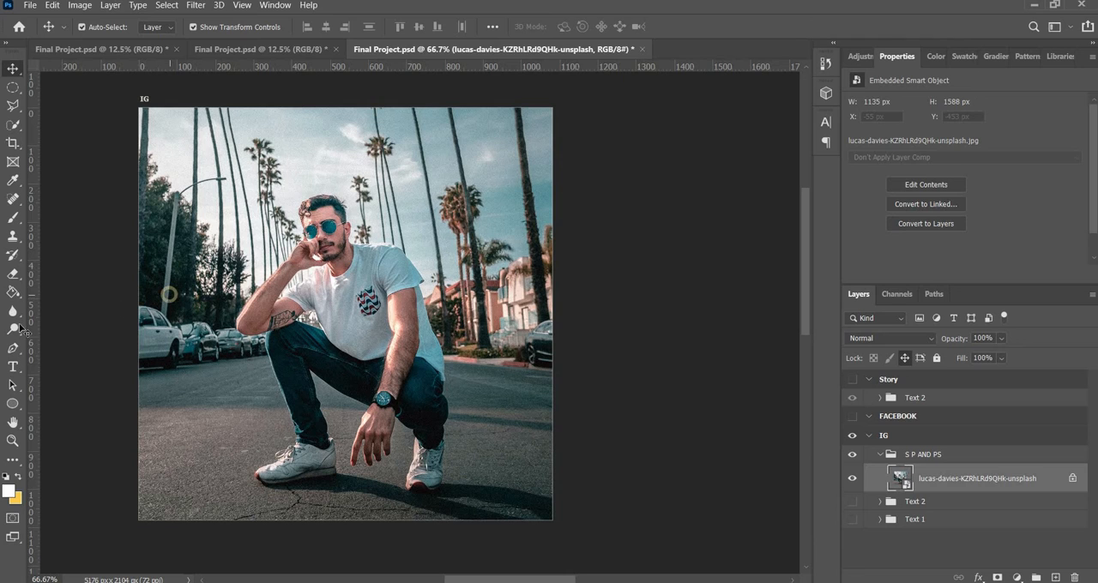
# Add the point text SALE SALE SALE near the photo's upper-left corner
pyautogui.click(14, 367)
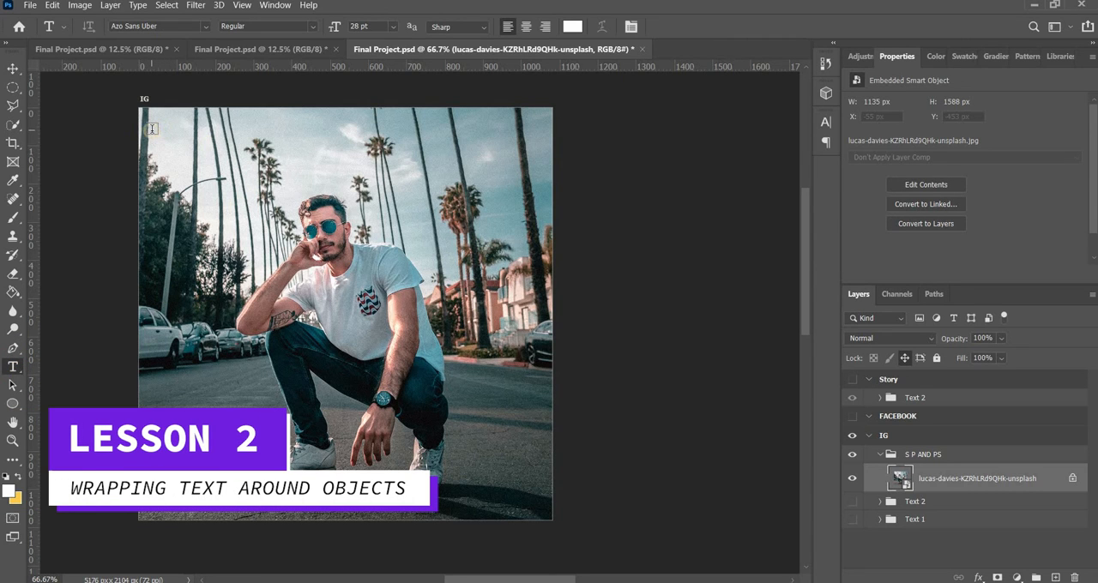
pyautogui.click(151, 129)
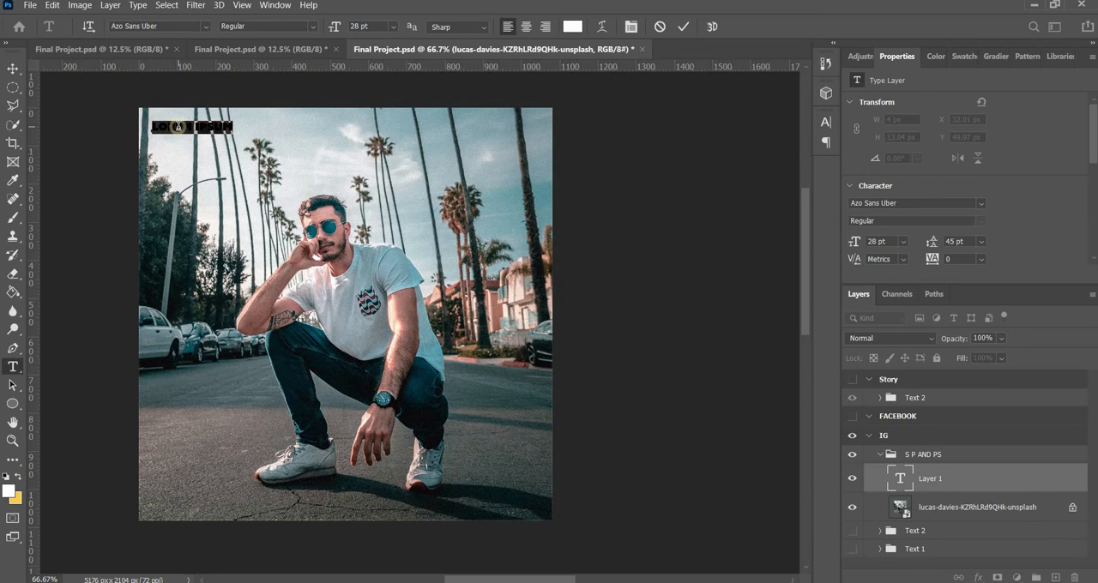
pyautogui.press('capslock')
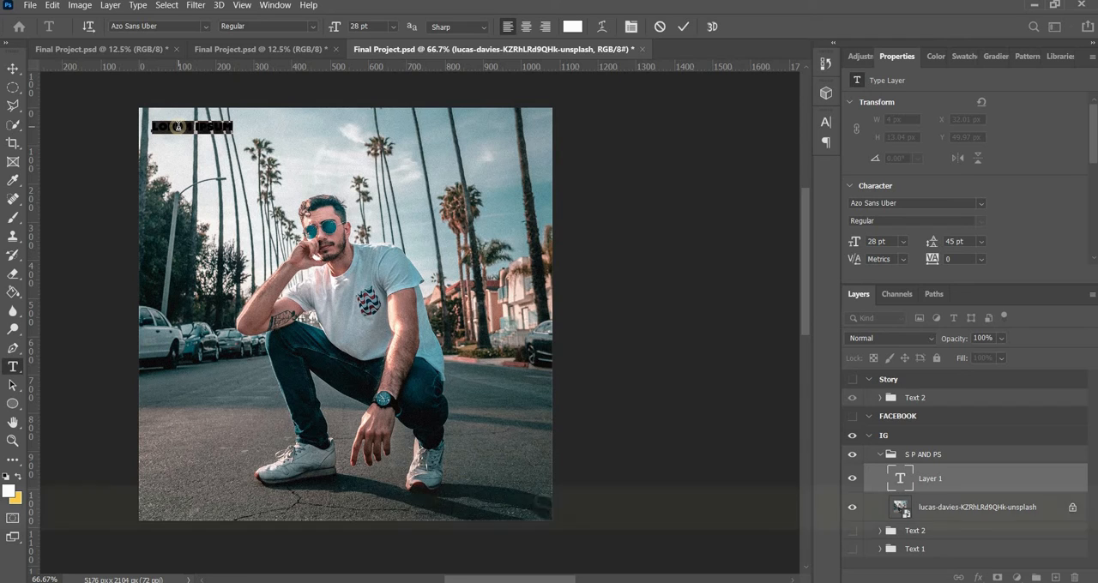
pyautogui.write('SALE ')
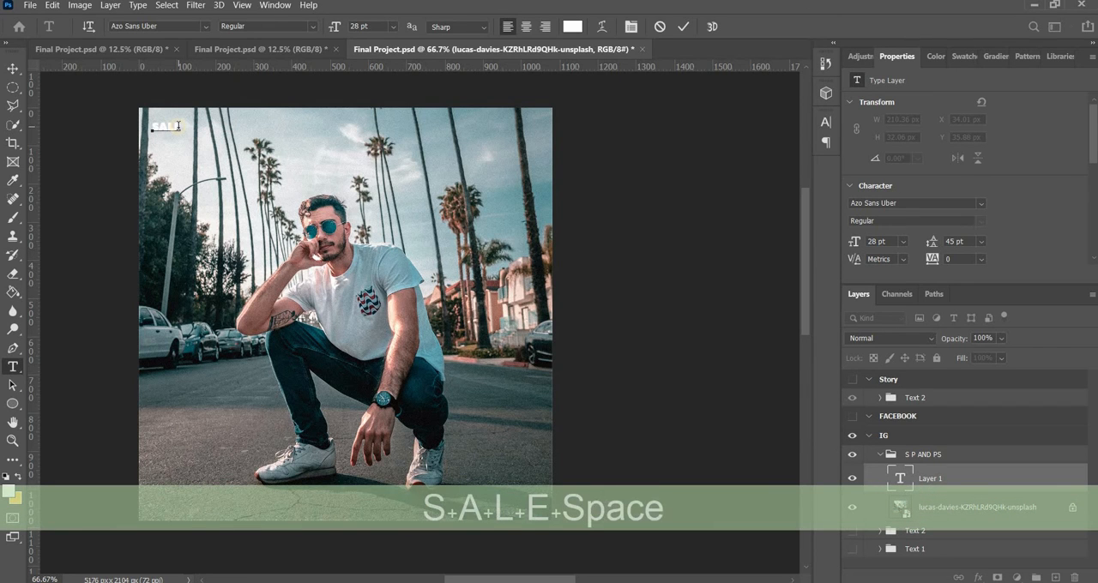
pyautogui.write('SALE SALE')
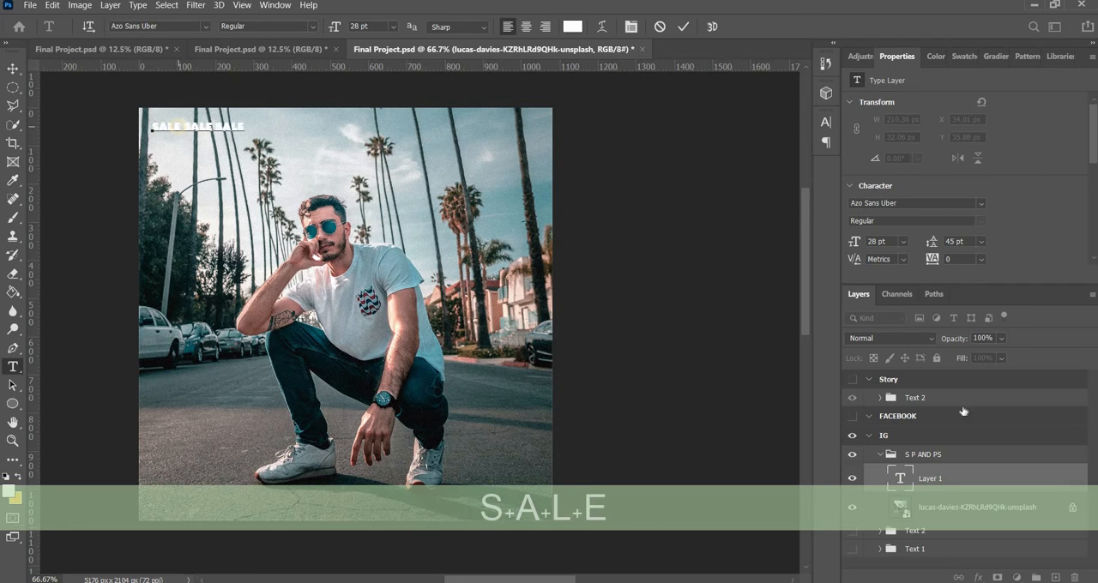
pyautogui.click(900, 488)
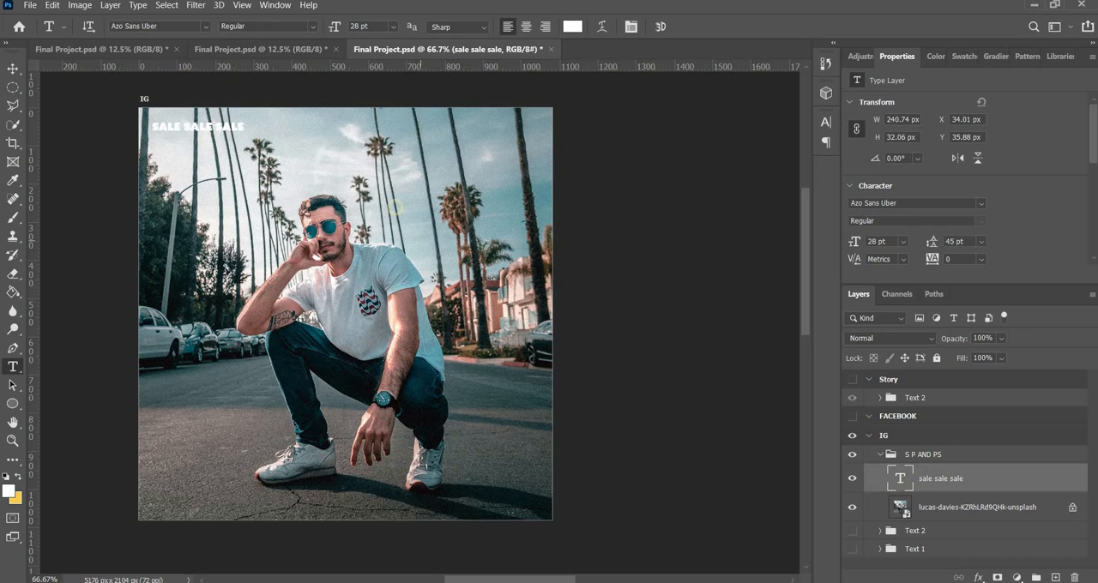
# Convert the SALE SALE SALE layer to paragraph text and enlarge its text box to 1080 × 1080 px, covering the artboard
pyautogui.click(137, 5)
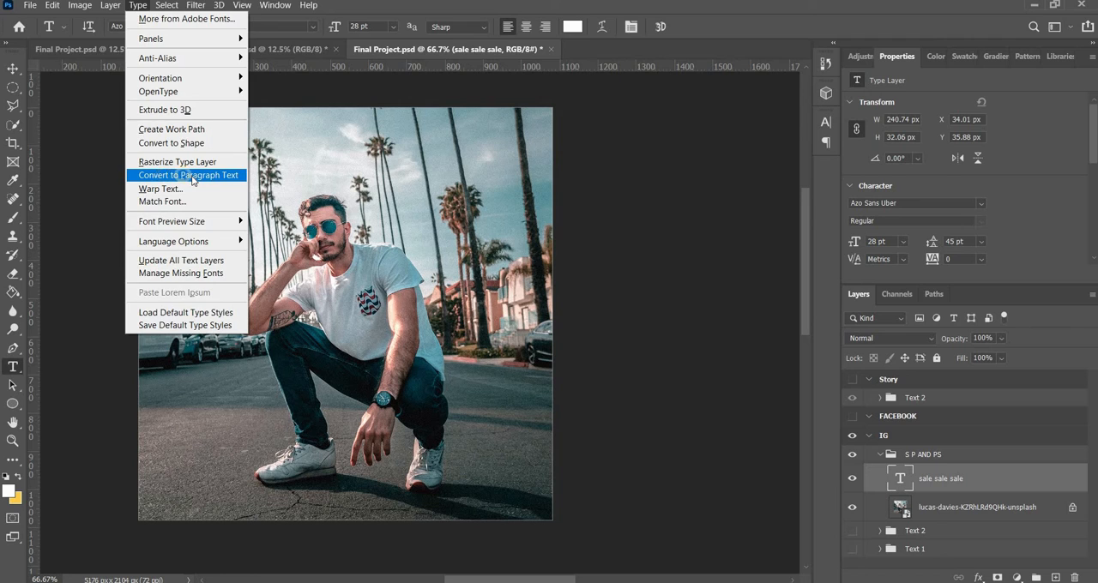
pyautogui.click(190, 175)
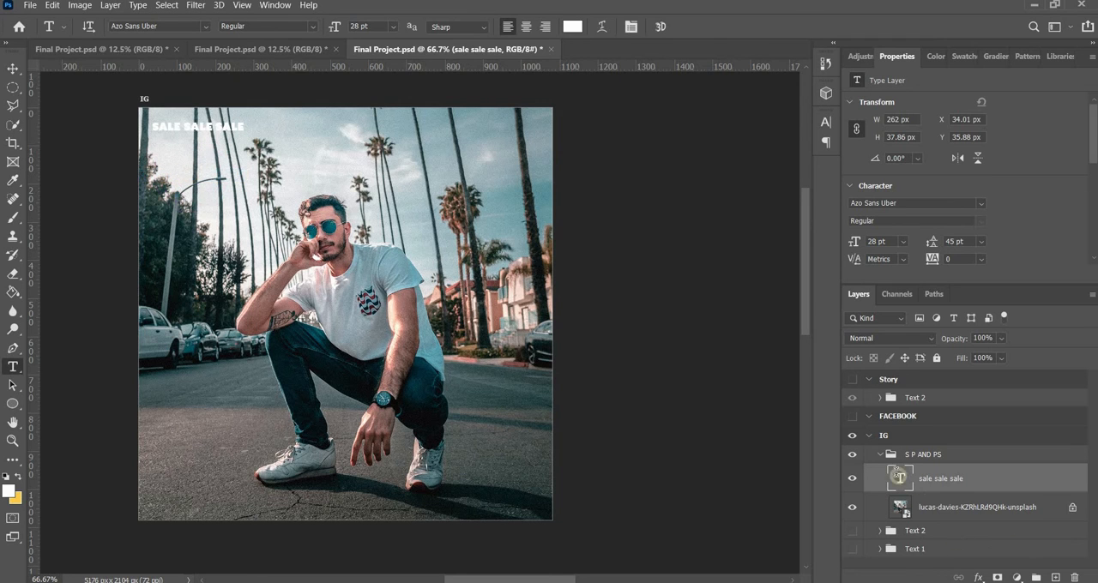
pyautogui.doubleClick(896, 474)
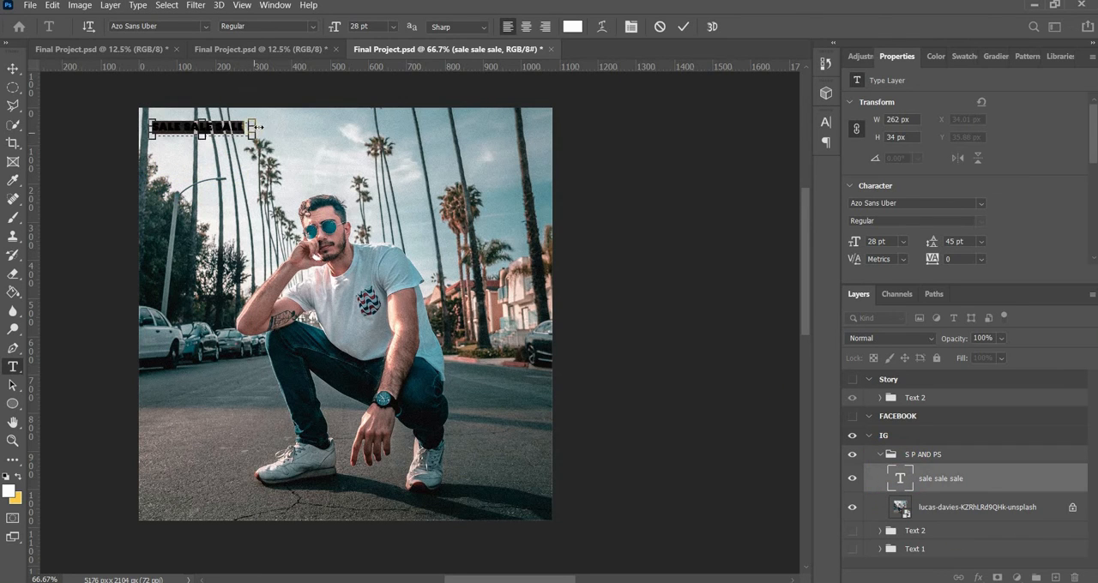
pyautogui.moveTo(252, 127); pyautogui.dragTo(471, 129)
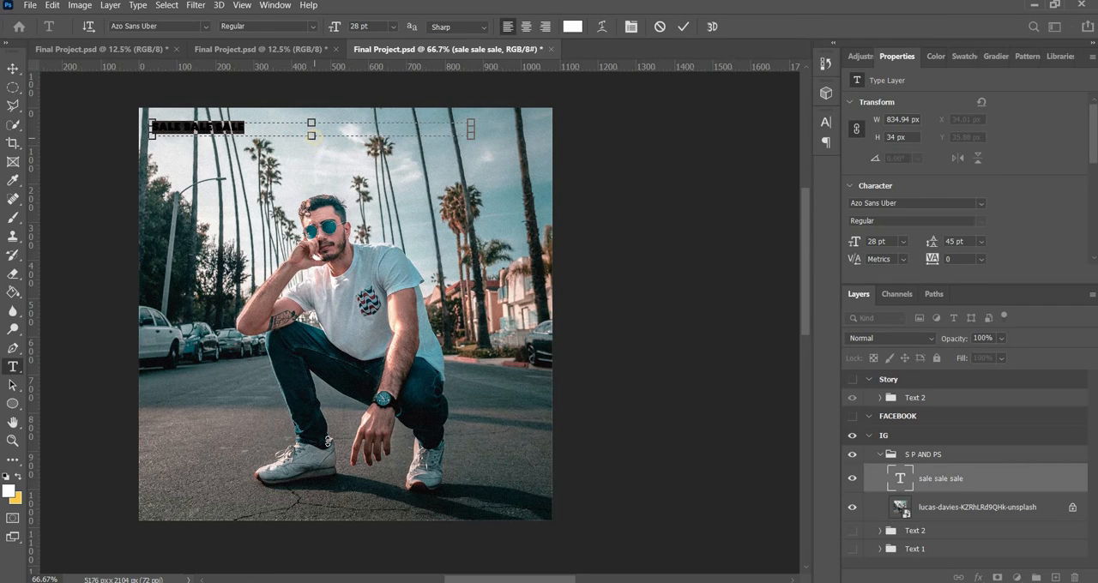
pyautogui.moveTo(312, 137); pyautogui.dragTo(337, 520)
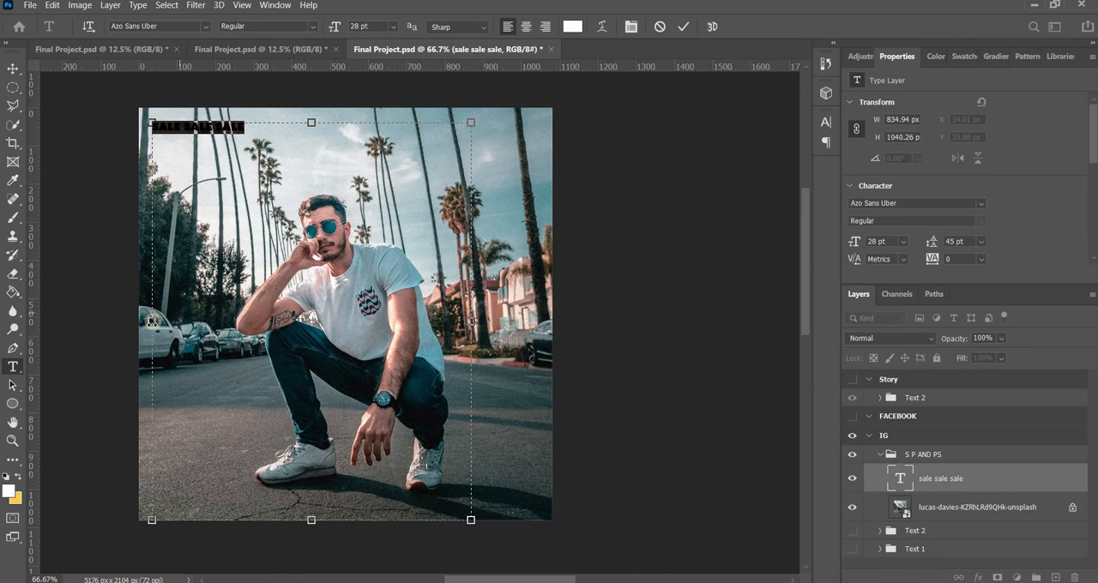
pyautogui.moveTo(145, 324); pyautogui.dragTo(139, 321)
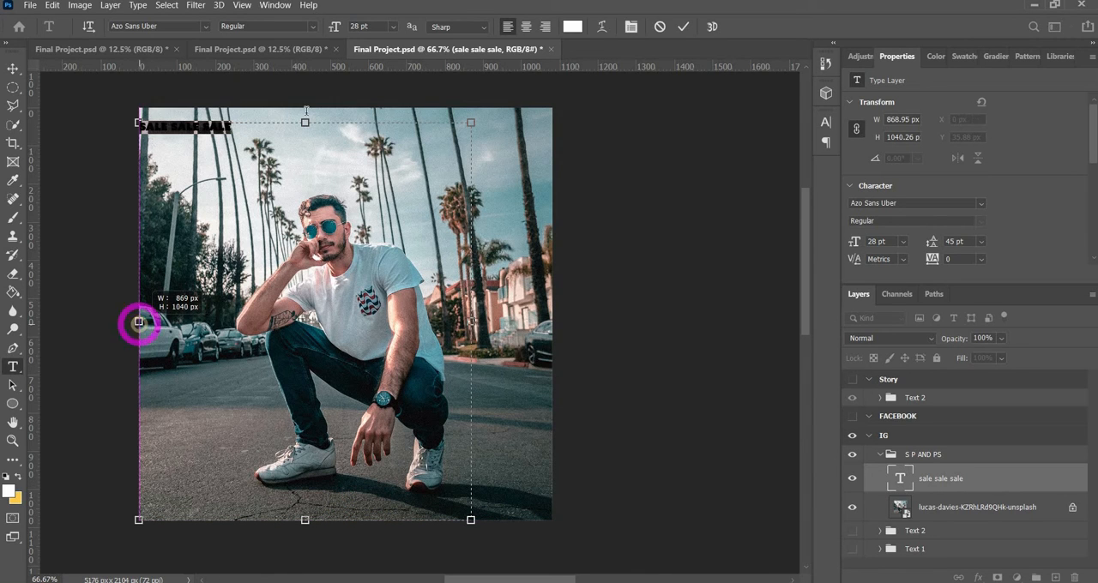
pyautogui.moveTo(310, 110); pyautogui.dragTo(307, 107)
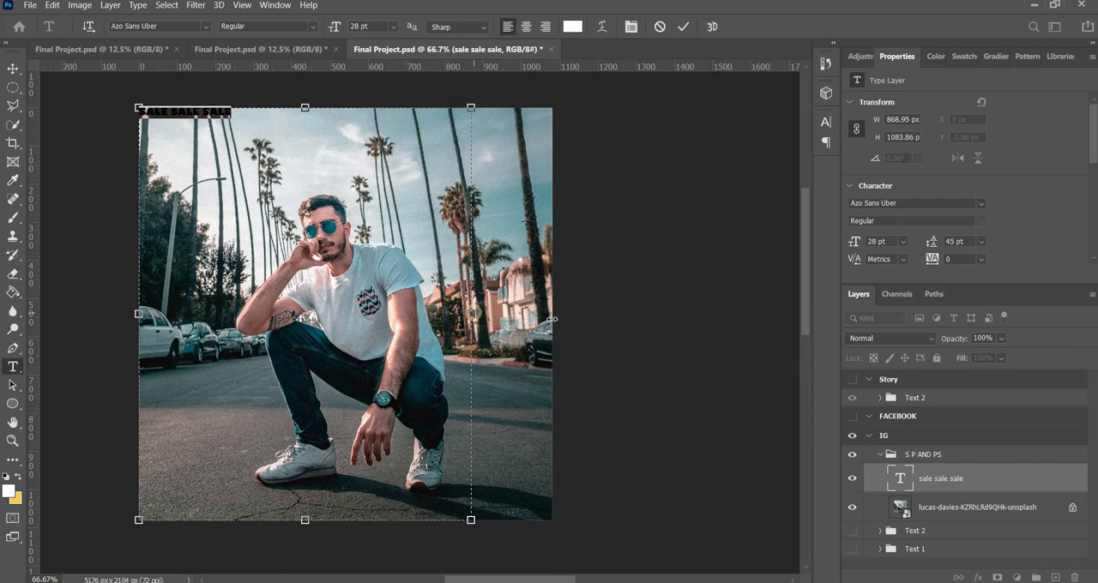
pyautogui.moveTo(471, 314); pyautogui.dragTo(536, 305)
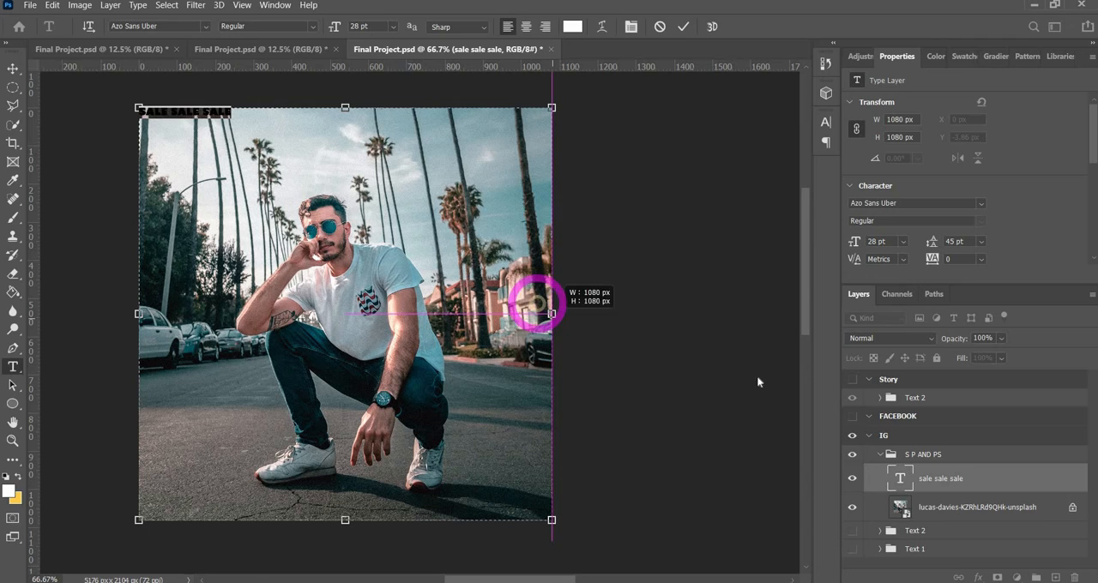
# Add a trailing space to the SALE SALE SALE text and set all of it to 56 pt with tracking 120
pyautogui.doubleClick(901, 480)
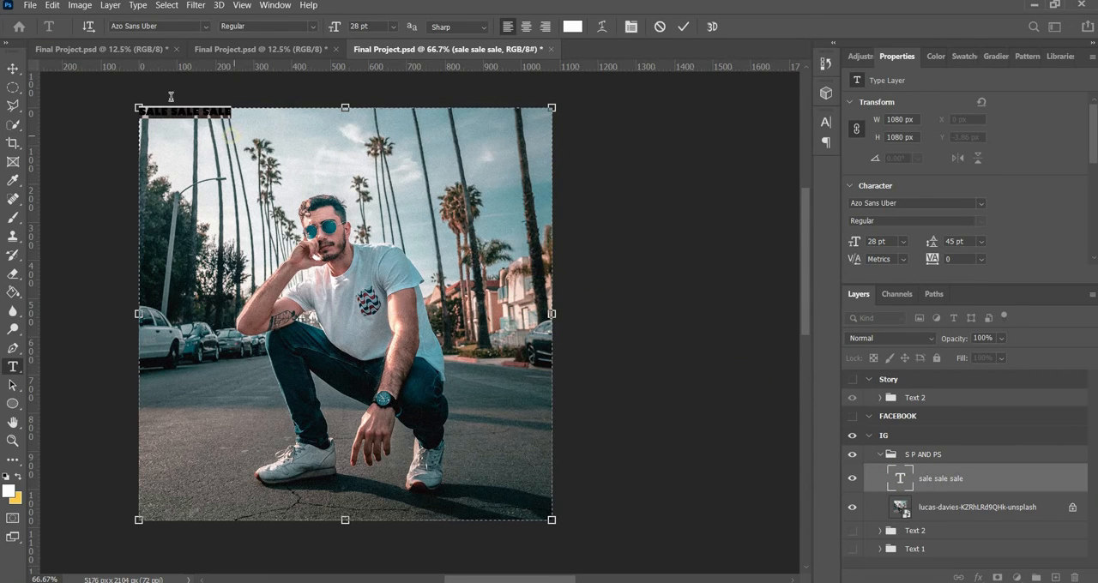
pyautogui.hotkey('ctrl', 'c')
pyautogui.hotkey('ctrl', 'v')
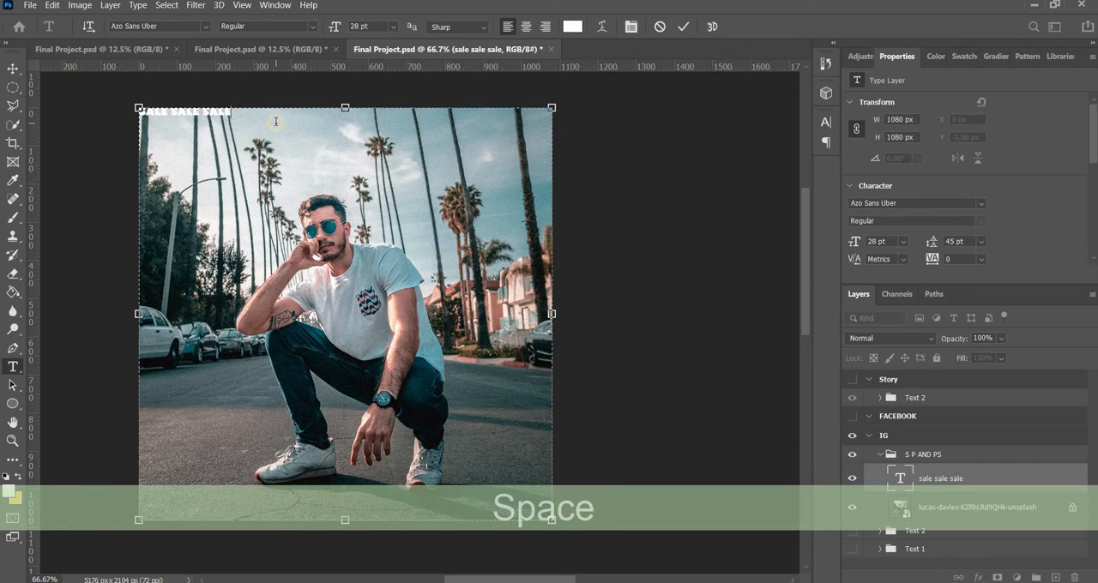
pyautogui.hotkey('ctrl', 'a')
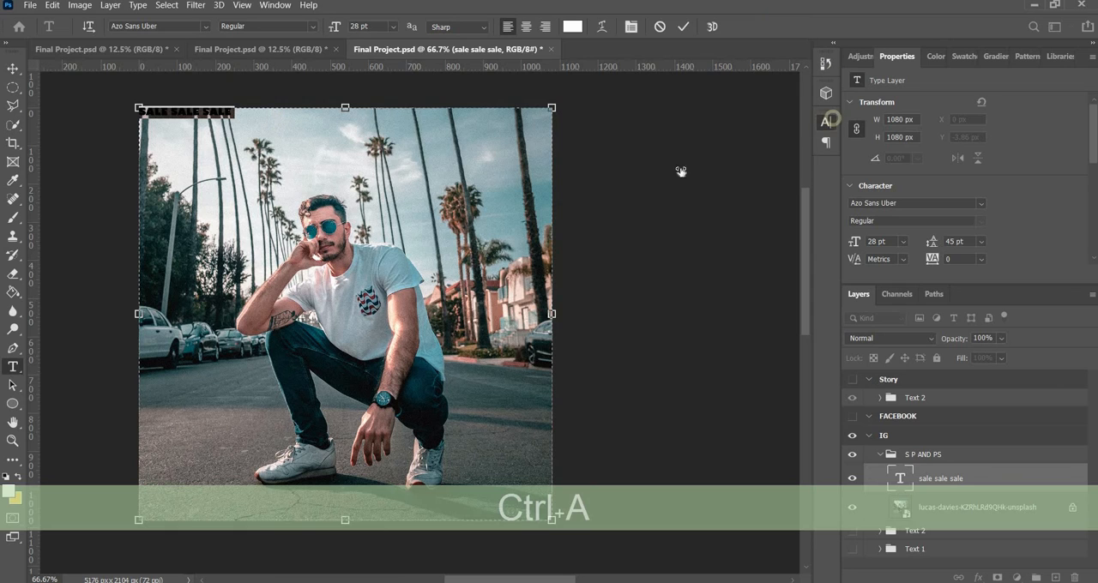
pyautogui.click(826, 122)
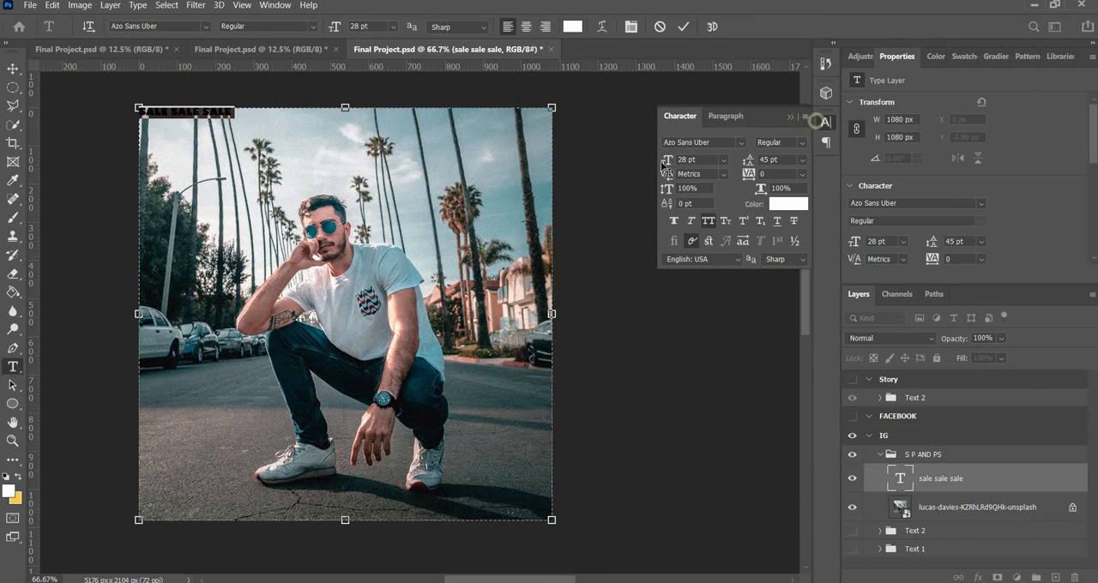
pyautogui.moveTo(668, 160); pyautogui.dragTo(687, 160)
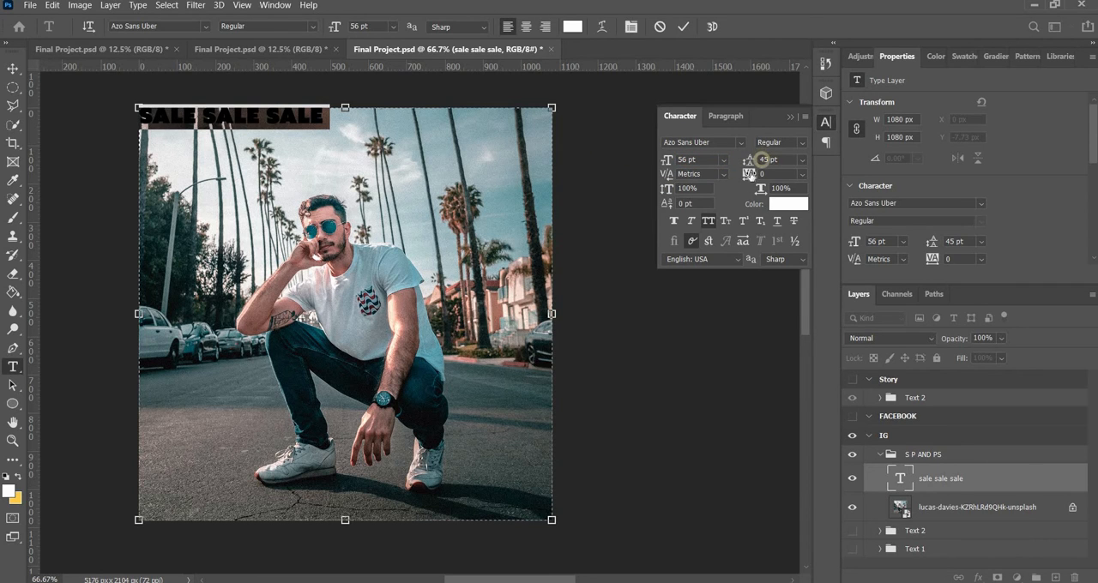
pyautogui.moveTo(753, 174); pyautogui.dragTo(760, 168)
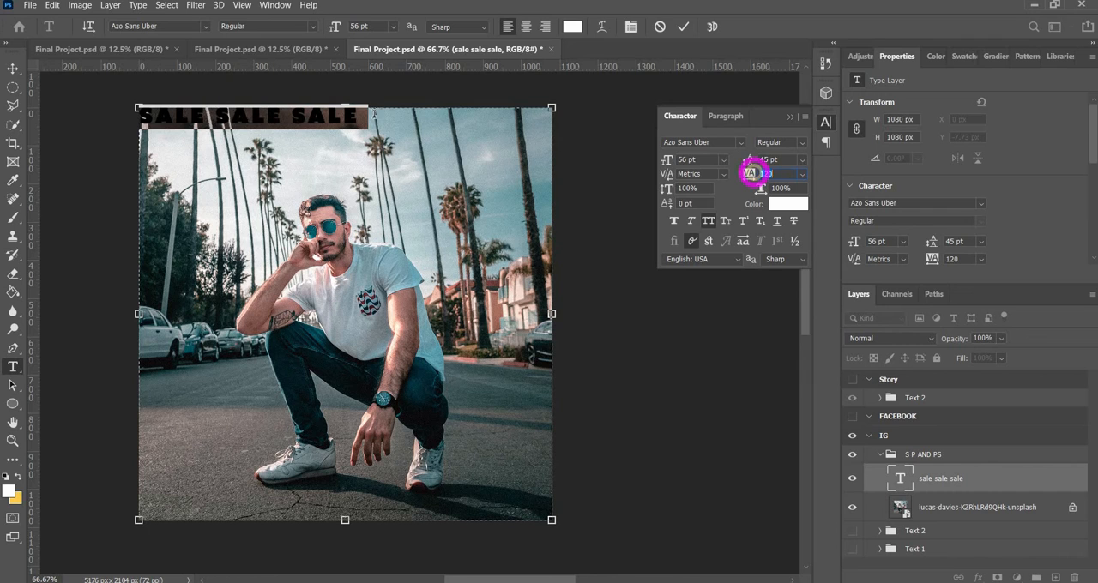
# Paste a second copy of SALE SALE SALE after the first and set the leading of all the text to 90 pt
pyautogui.hotkey('ctrl', 'c')
pyautogui.click(389, 114)
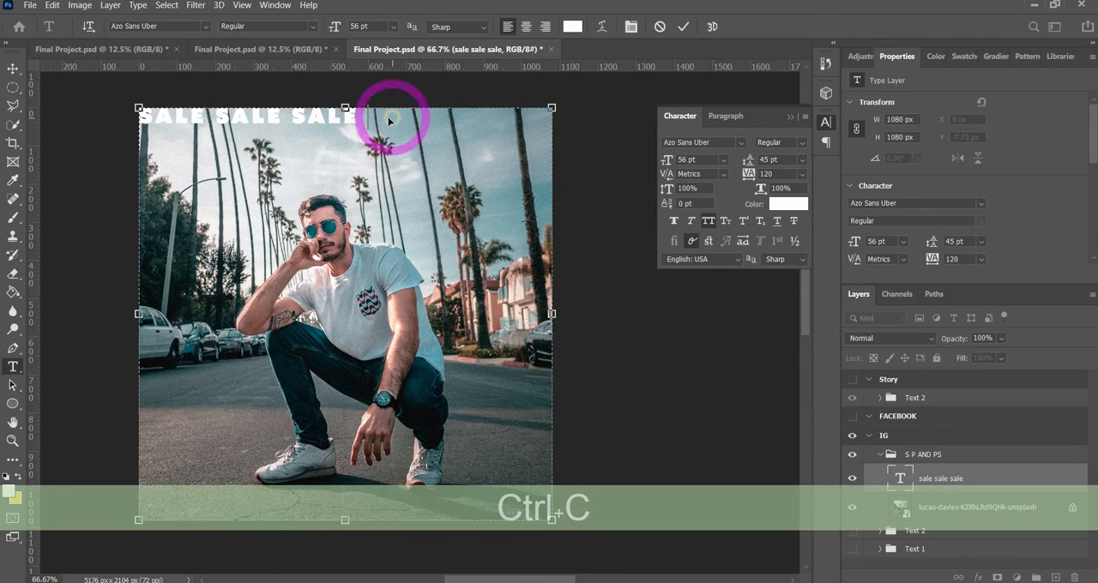
pyautogui.hotkey('ctrl', 'v')
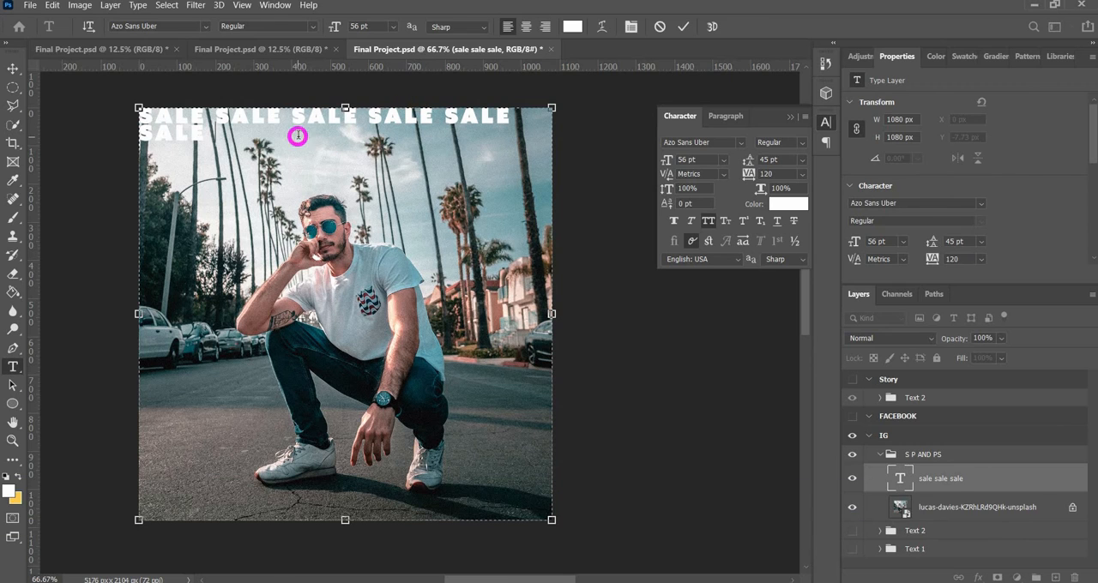
pyautogui.hotkey('ctrl', 'a')
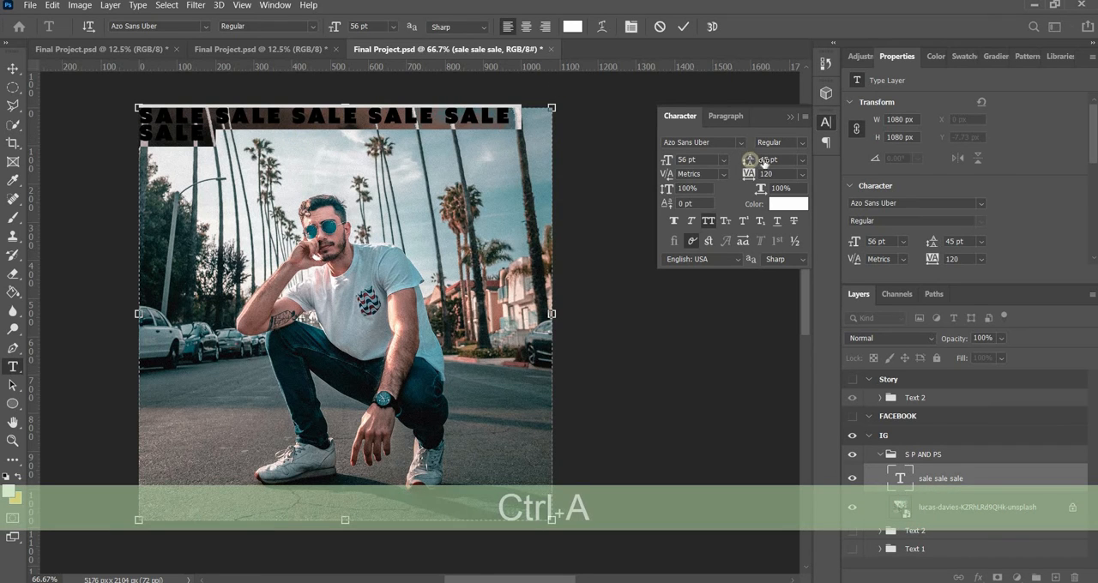
pyautogui.moveTo(764, 162); pyautogui.dragTo(789, 161)
pyautogui.click(257, 155)
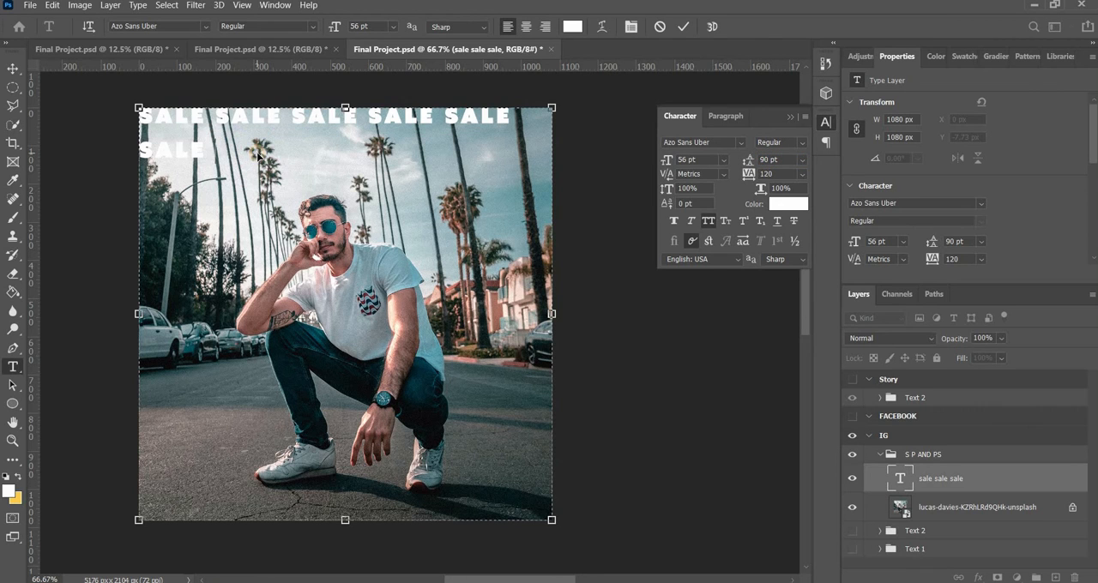
# Delete the extra SALE on the second line, keeping five SALE words on the first line
pyautogui.hotkey('ctrl', 'a')
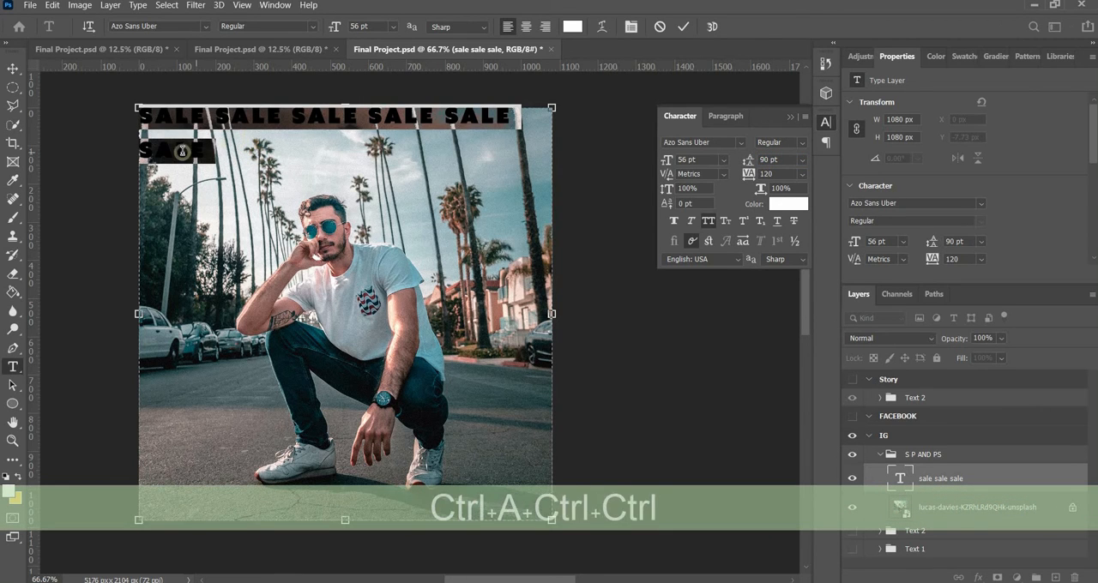
pyautogui.doubleClick(183, 151)
pyautogui.press('BackSpace')
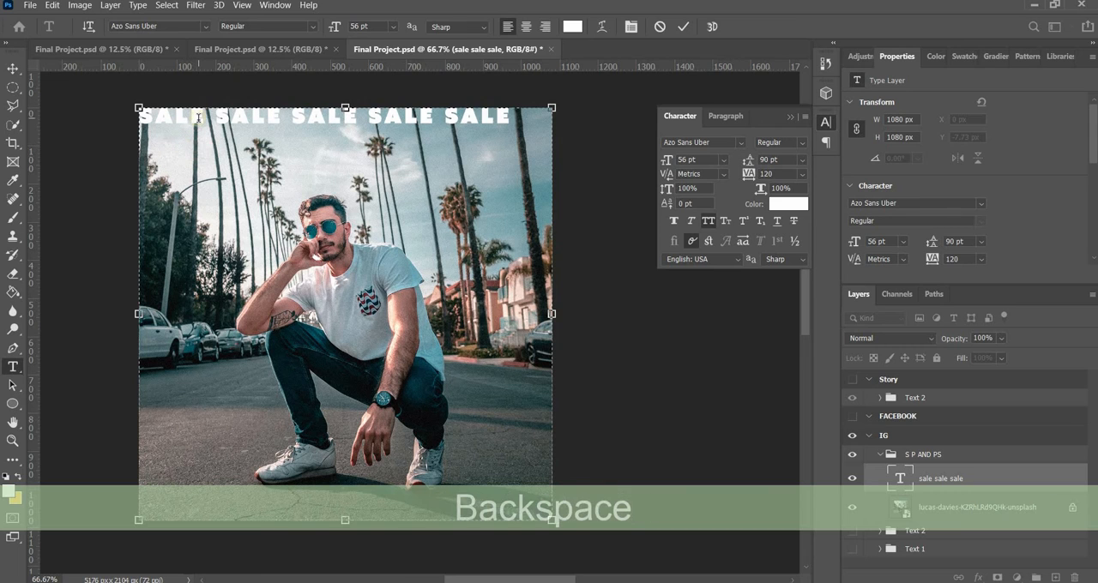
# Copy the five-word SALE line and paste it onto new lines until twelve lines fill the text box
pyautogui.tripleClick(197, 116)
pyautogui.hotkey('ctrl', 'c')
pyautogui.click(213, 153)
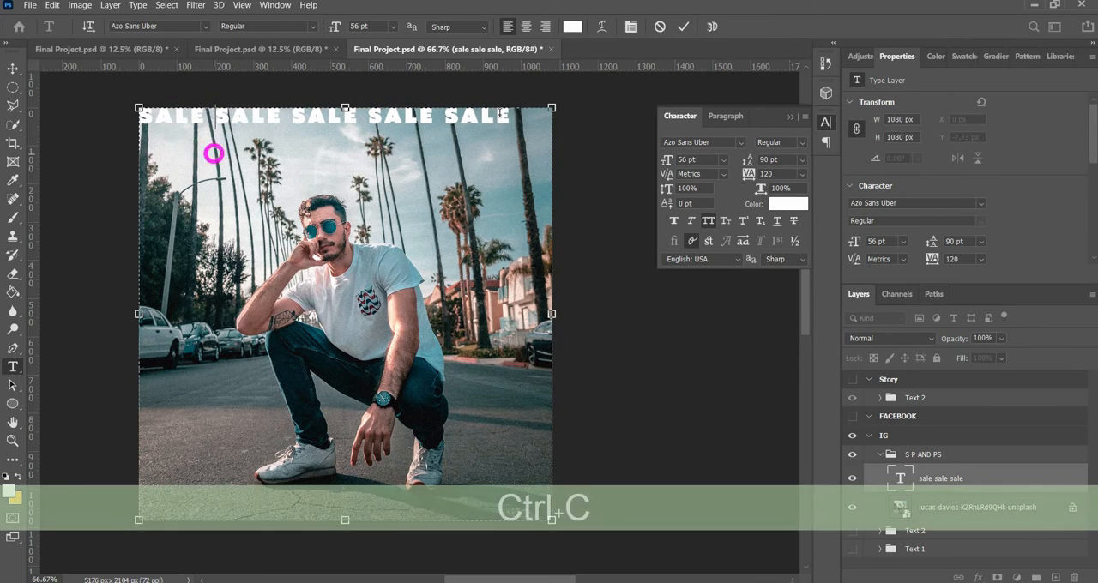
pyautogui.press('Return')
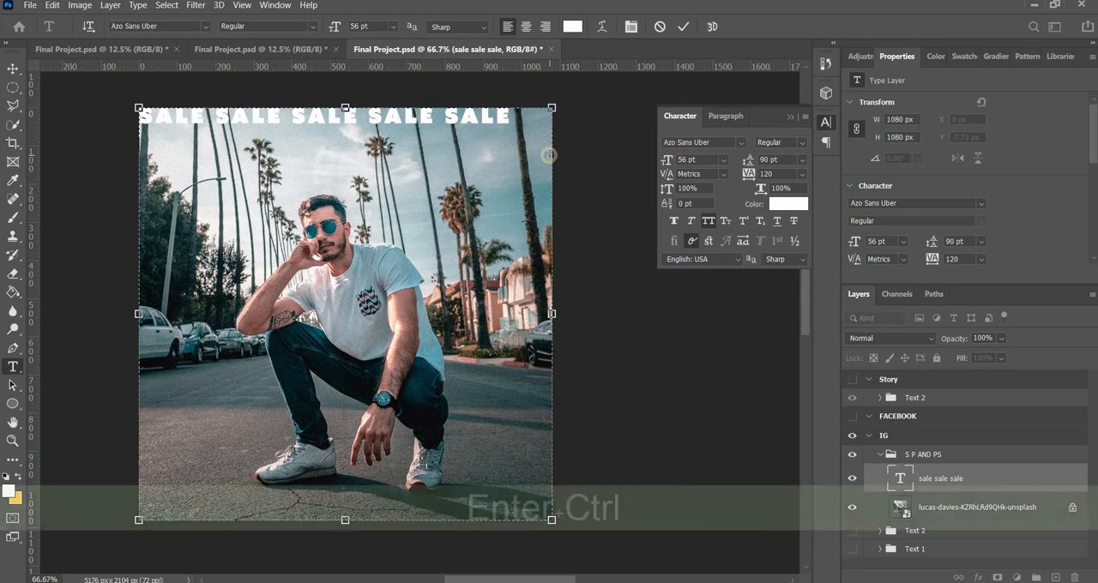
pyautogui.hotkey('ctrl', 'v')
pyautogui.press('Return')
pyautogui.hotkey('ctrl', 'v')
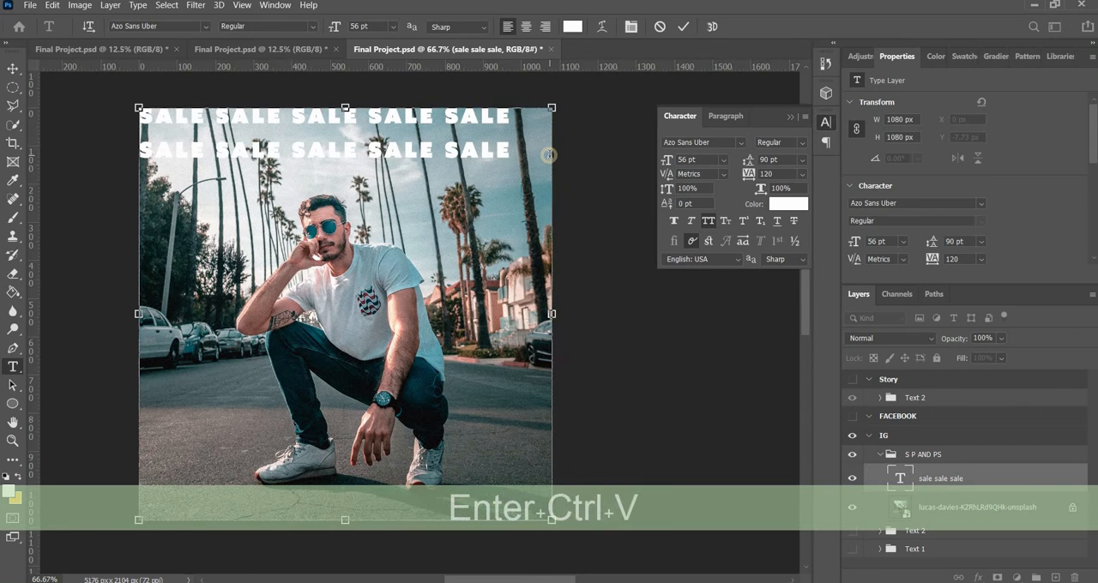
pyautogui.hotkey('ctrl', 'v')
pyautogui.press('Return')
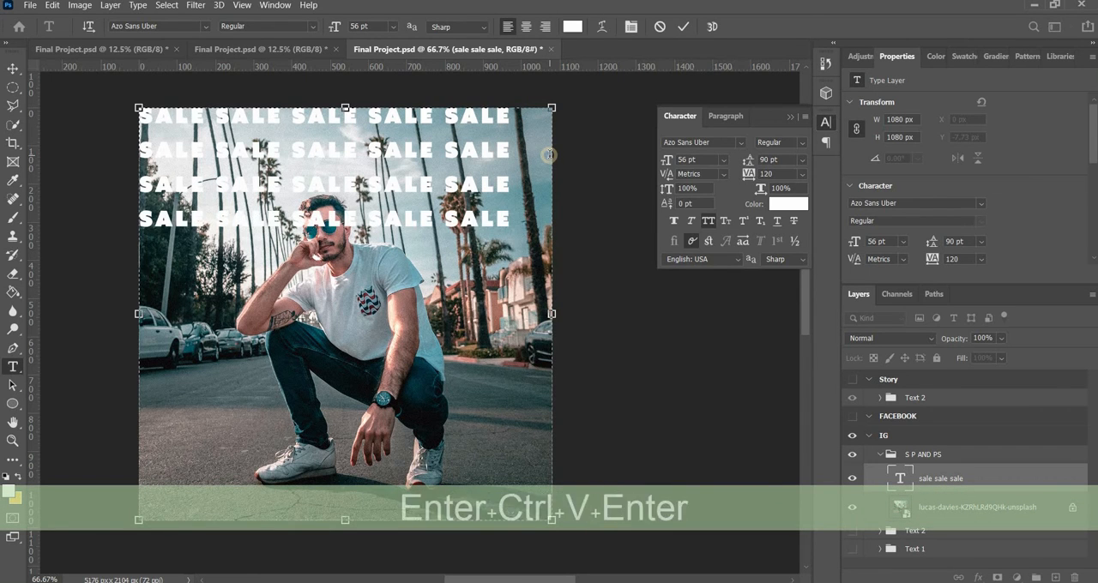
pyautogui.hotkey('ctrl', 'v')
pyautogui.press('Return')
pyautogui.hotkey('ctrl', 'v')
pyautogui.press('Return')
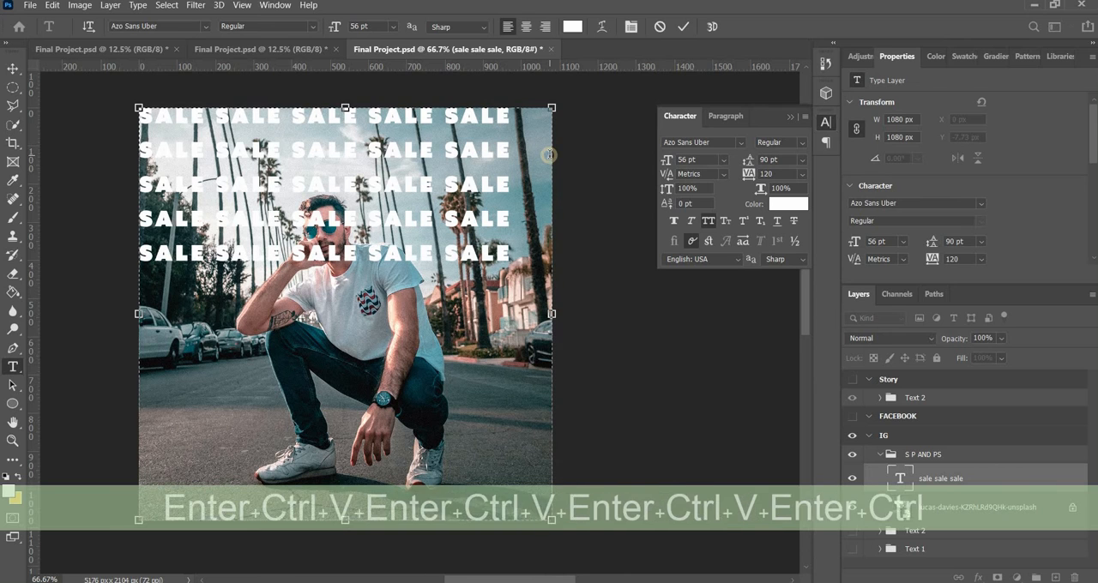
pyautogui.hotkey('ctrl', 'v')
pyautogui.press('Return')
pyautogui.hotkey('ctrl', 'v')
pyautogui.press('Return')
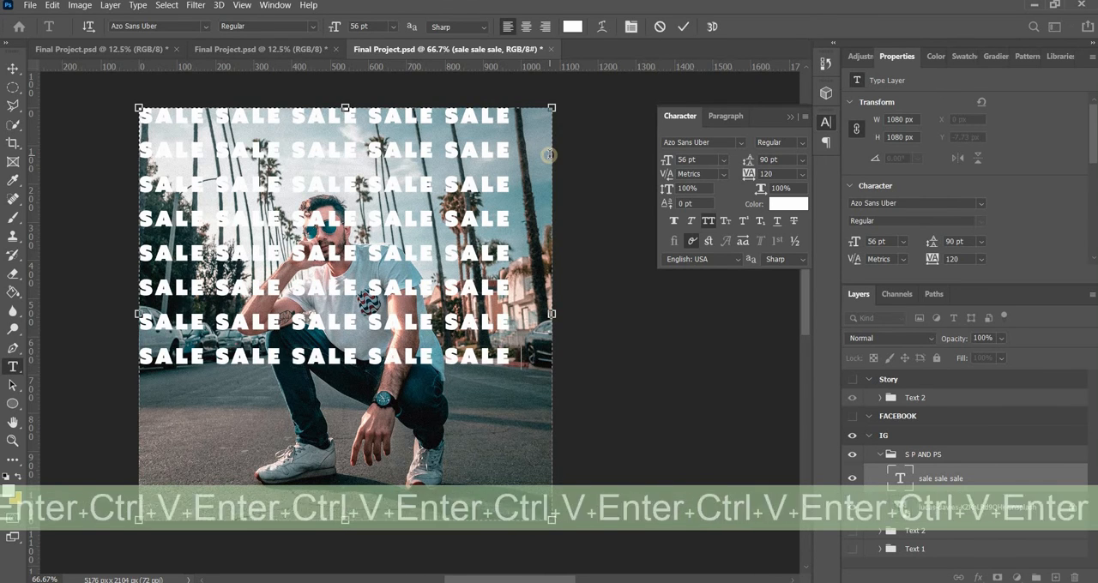
pyautogui.hotkey('ctrl', 'v')
pyautogui.press('Return')
pyautogui.hotkey('ctrl', 'v')
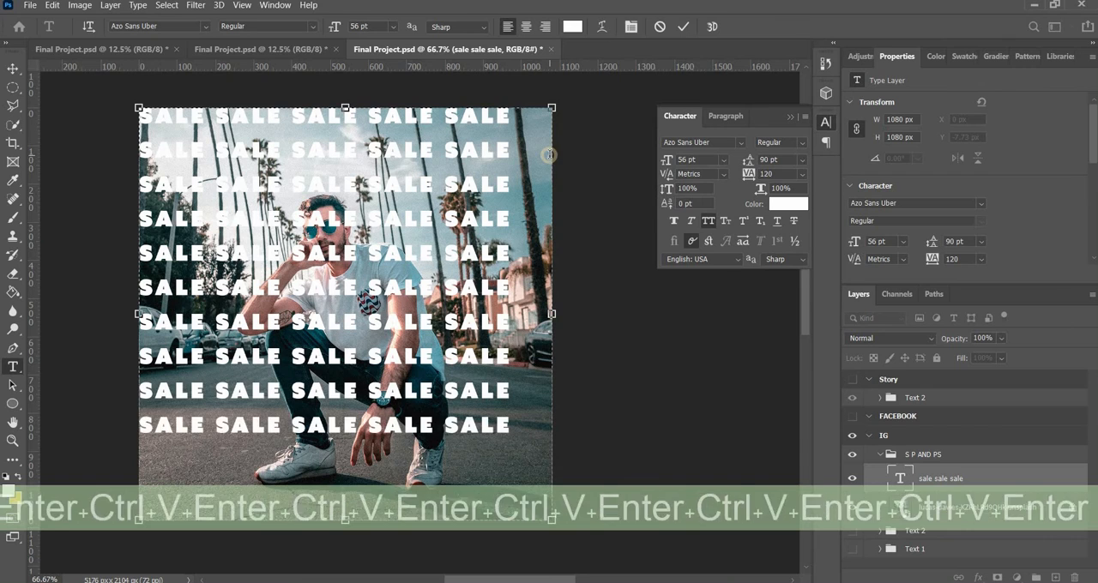
pyautogui.press('Return')
pyautogui.hotkey('ctrl', 'v')
pyautogui.press('Return')
pyautogui.hotkey('ctrl', 'v')
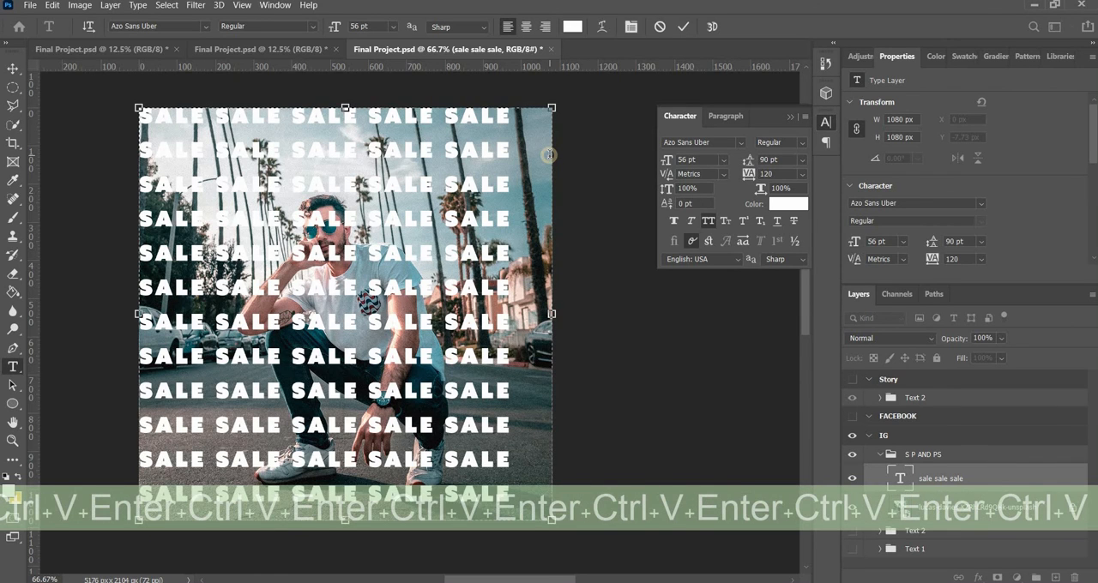
# Commit the text and shift the SALE block down to Y 17.27 px on the IG artboard
pyautogui.click(13, 68)
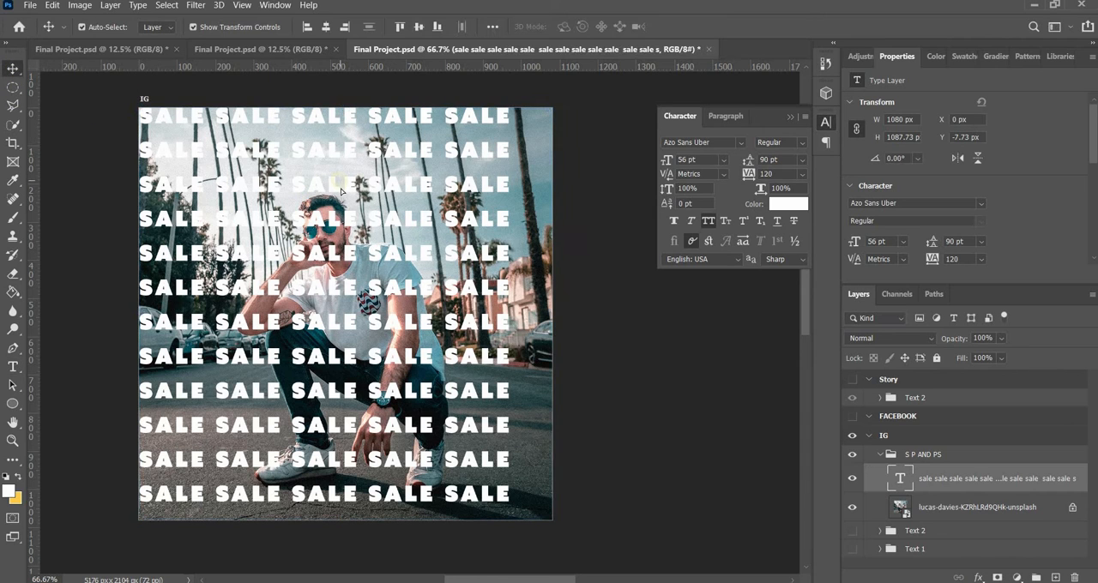
pyautogui.moveTo(341, 192); pyautogui.dragTo(341, 188)
pyautogui.click(691, 316)
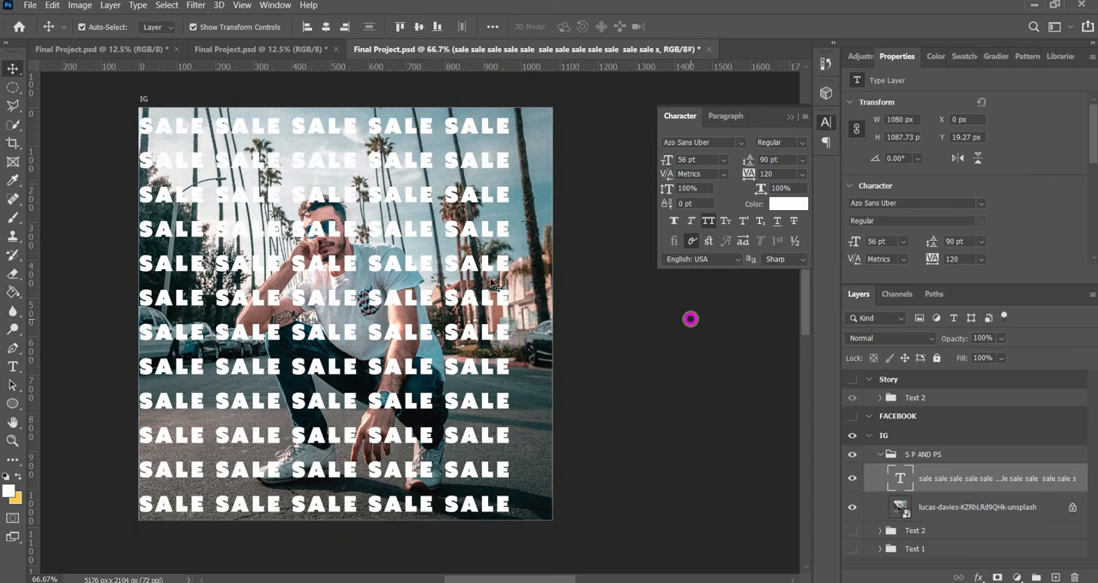
pyautogui.click(489, 278)
pyautogui.press('Up')
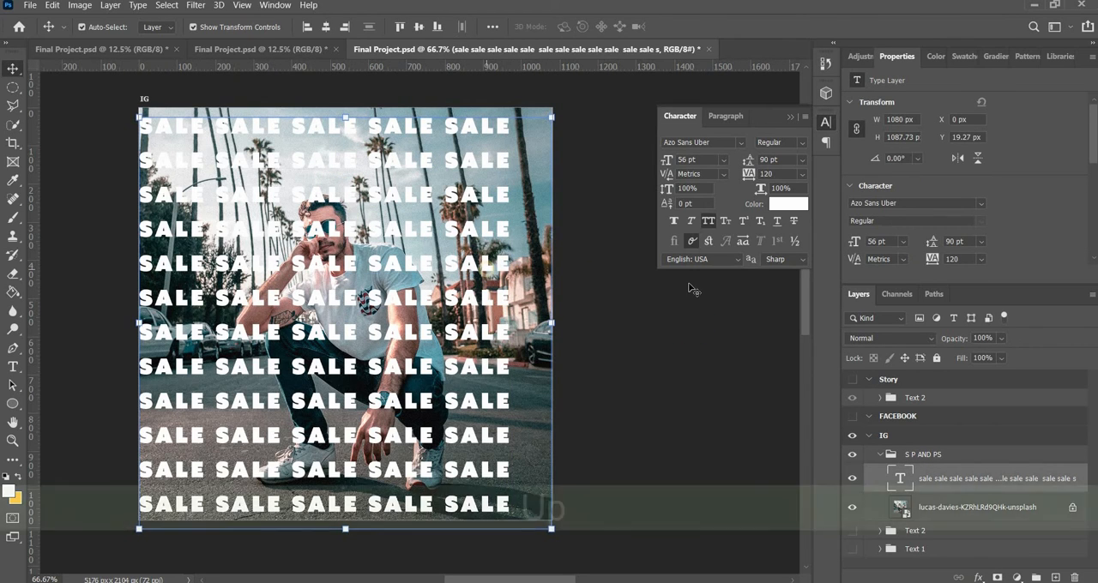
pyautogui.click(689, 282)
pyautogui.click(870, 166)
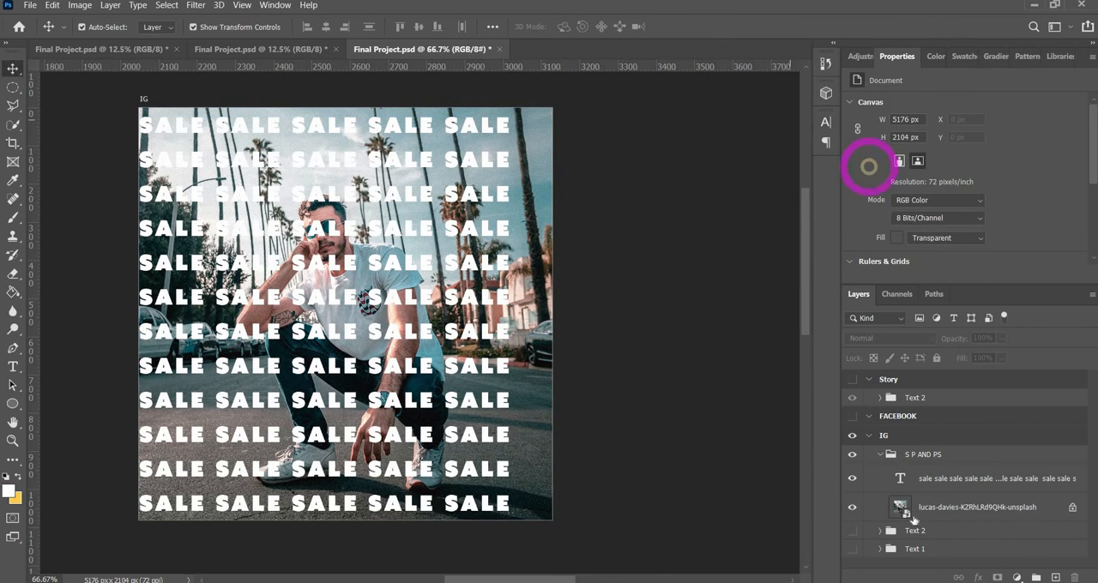
# Select the man in the lucas-davies photo layer with Select Subject
pyautogui.click(1004, 511)
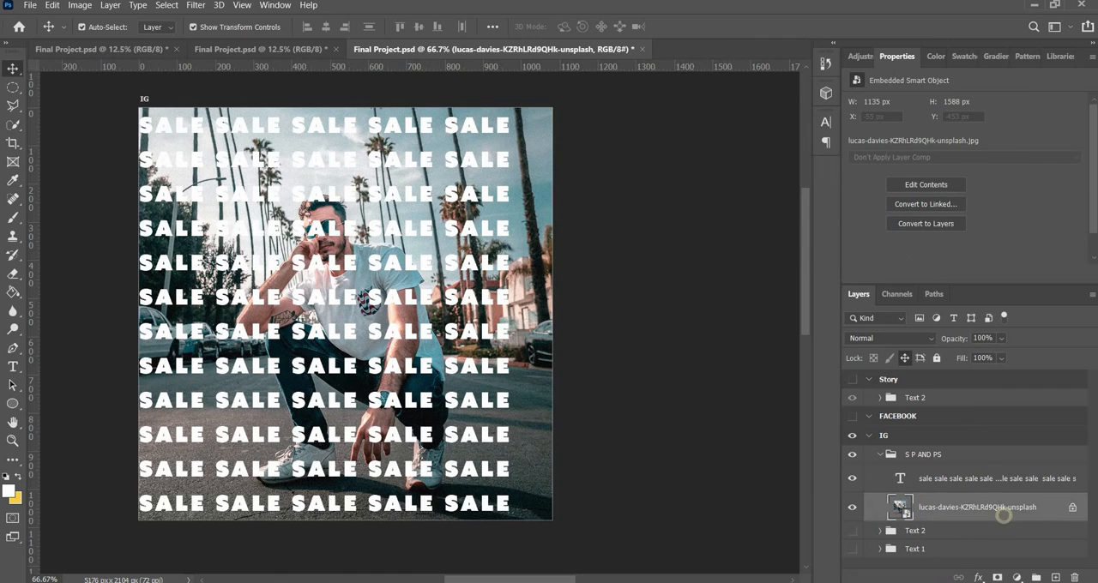
pyautogui.click(12, 124)
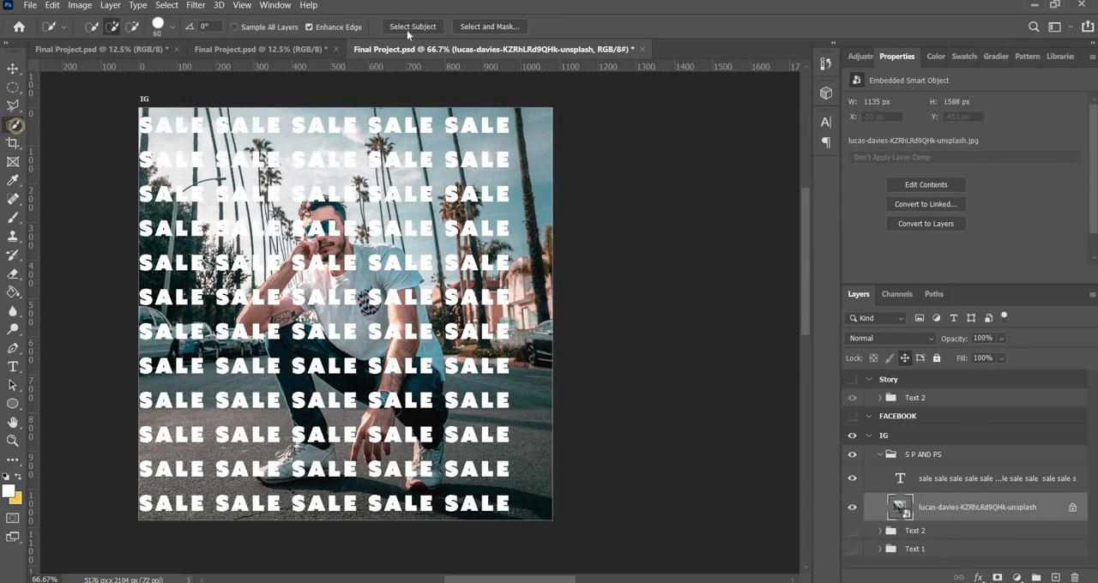
pyautogui.click(409, 27)
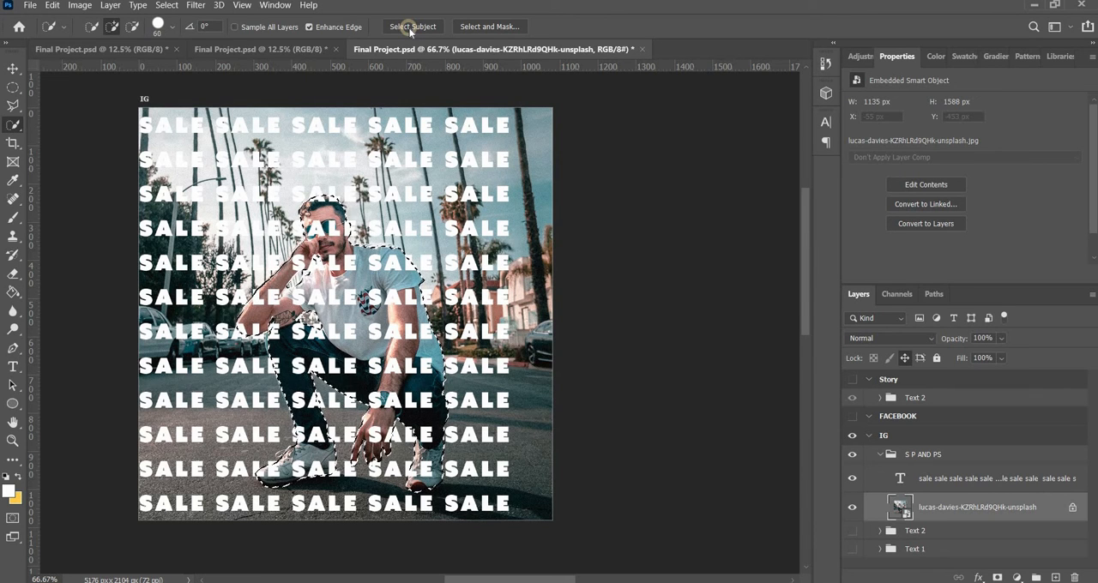
# Mask the SALE text layer with the man's selection and invert the mask so the text runs behind him
pyautogui.click(907, 484)
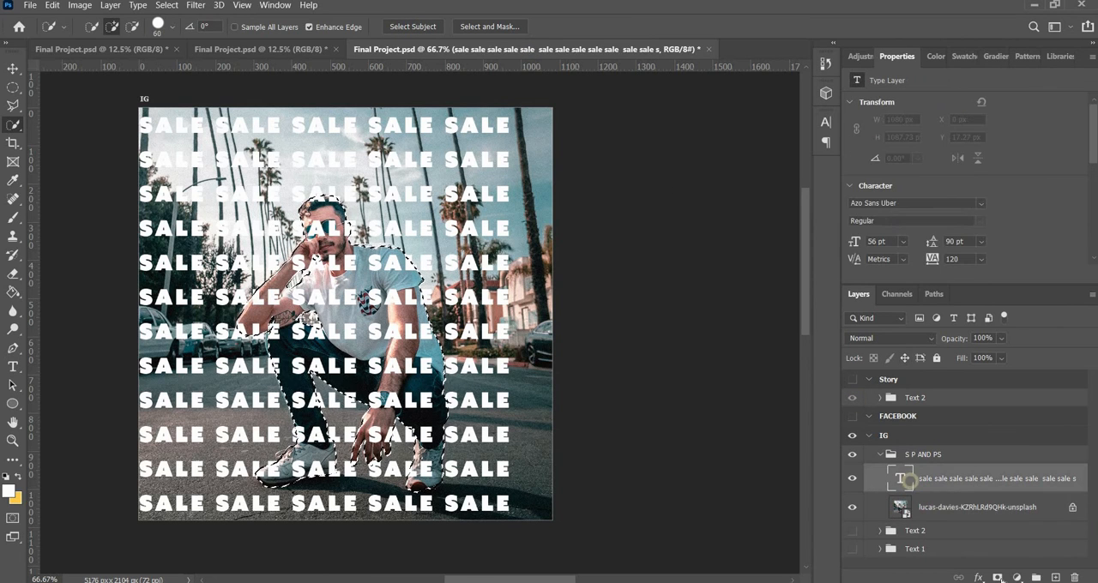
pyautogui.click(997, 577)
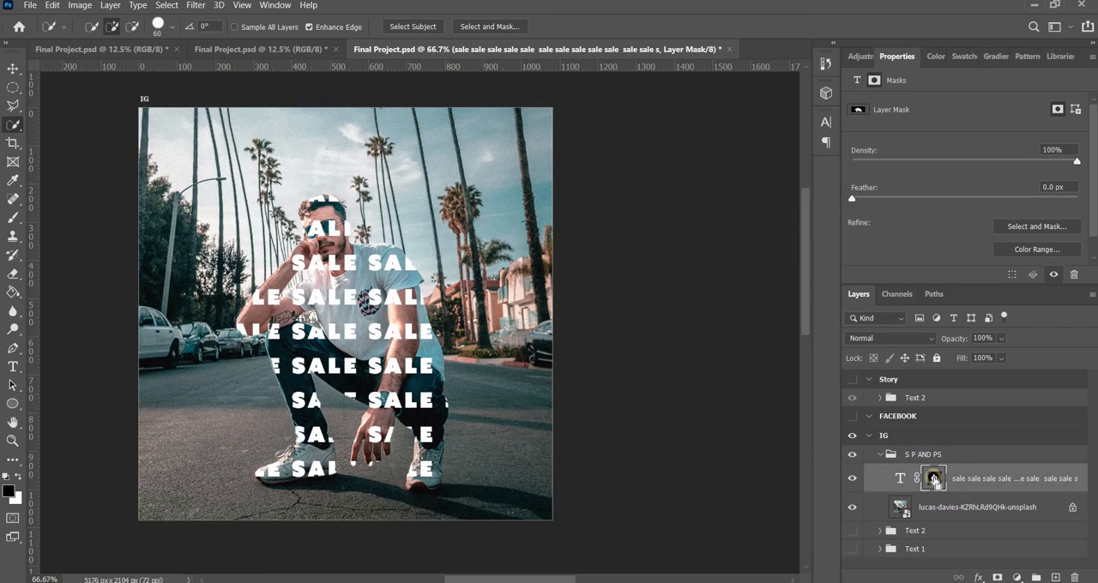
pyautogui.hotkey('ctrl', 'i')
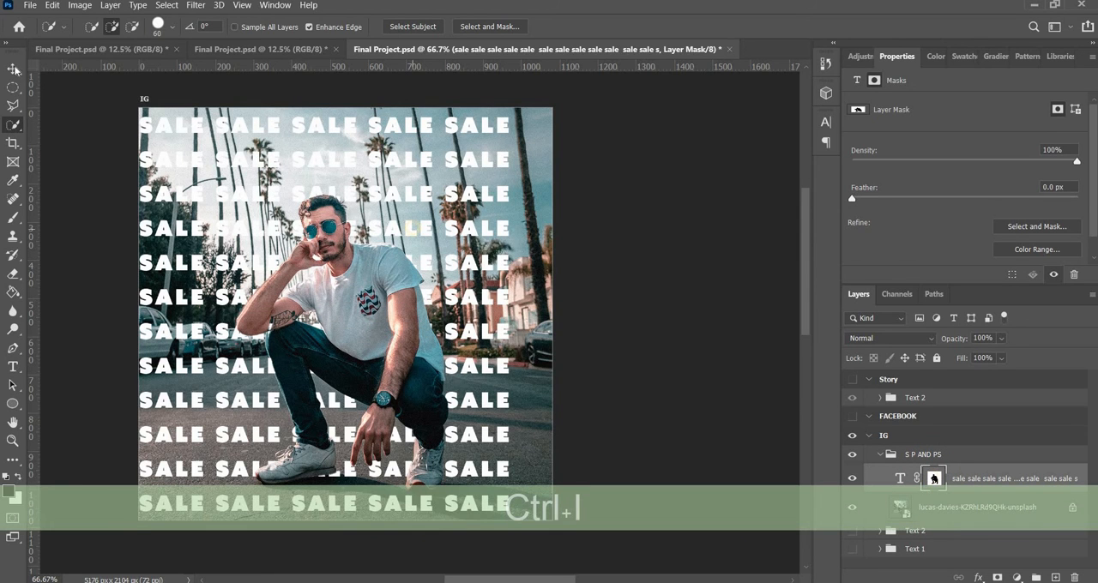
pyautogui.click(13, 68)
pyautogui.click(673, 382)
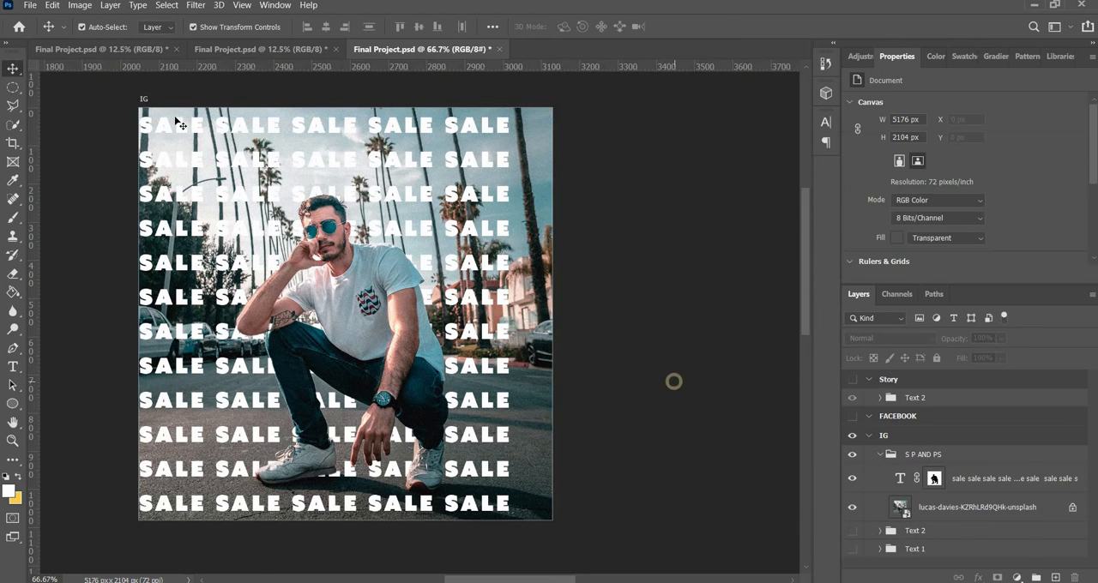
# Set the blend mode of the masked SALE text layer to Overlay
pyautogui.click(899, 476)
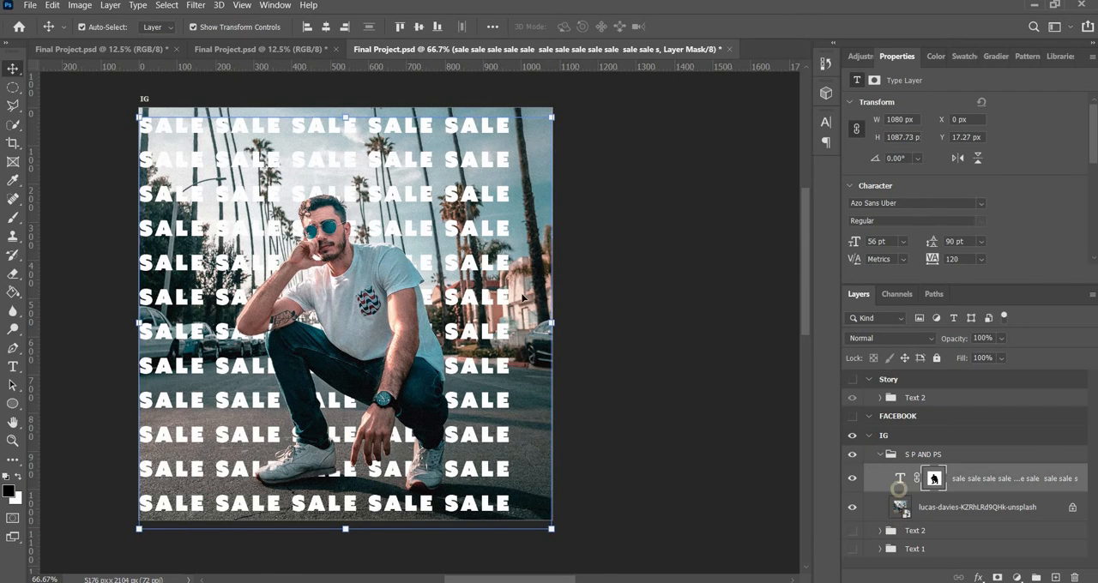
pyautogui.click(890, 339)
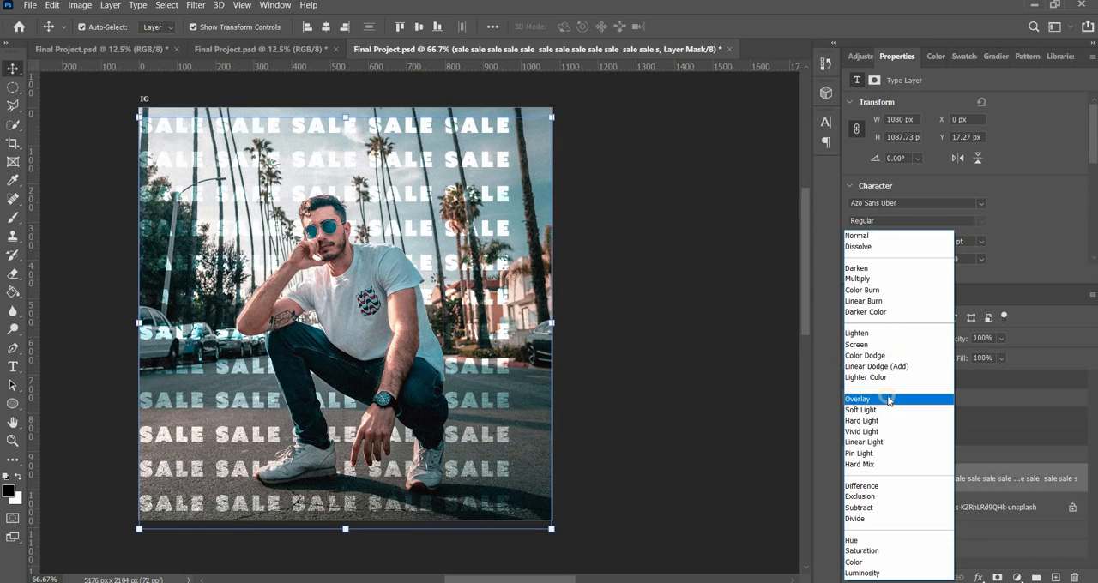
pyautogui.click(887, 397)
pyautogui.click(711, 318)
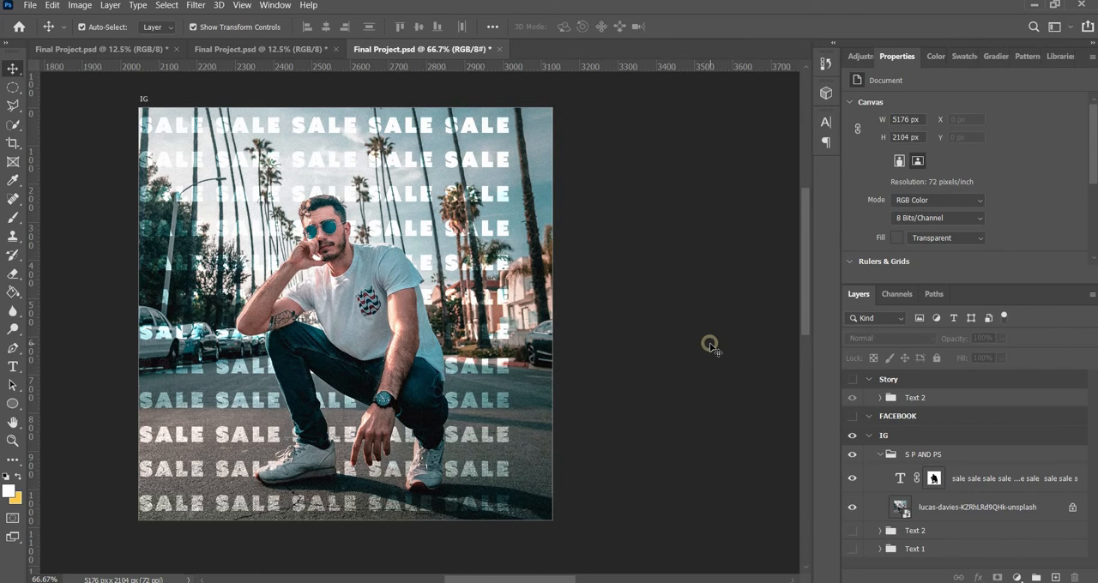
# Collapse the S P AND PS group in the IG artboard and select it
pyautogui.hotkey('ctrl', '-')
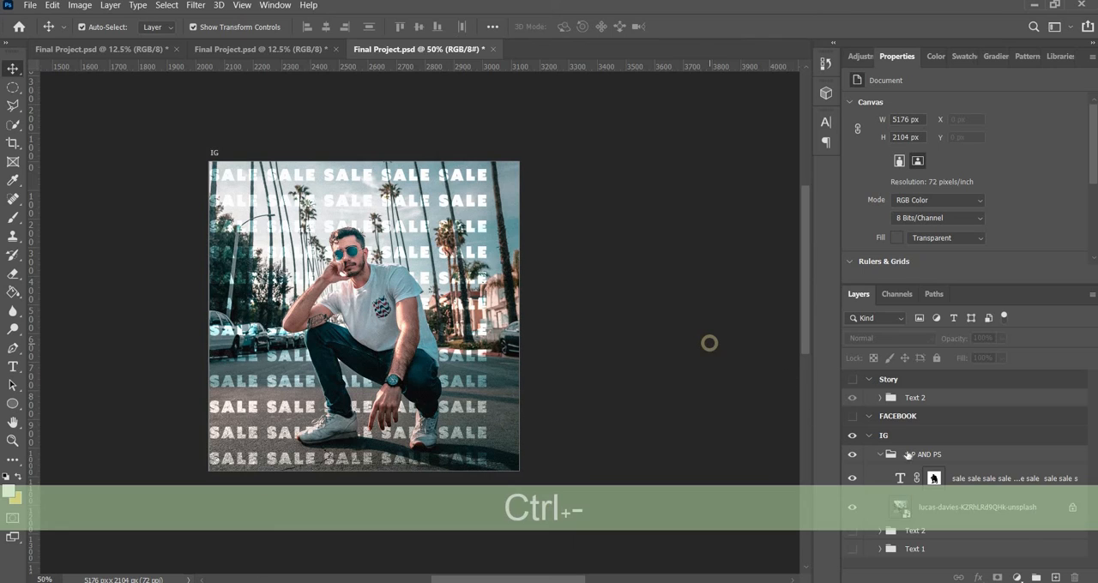
pyautogui.click(881, 456)
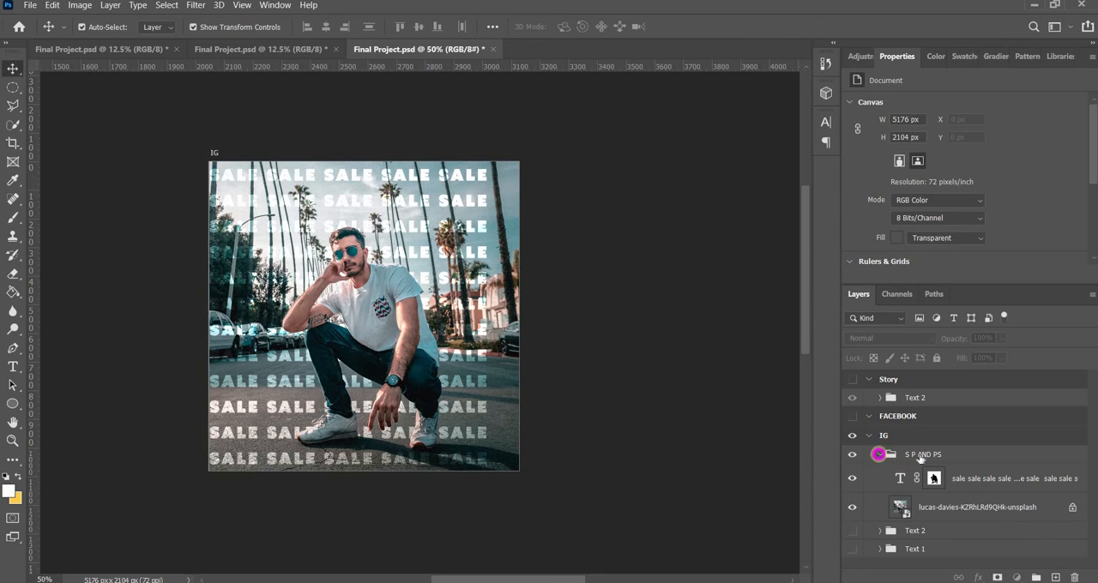
pyautogui.click(922, 455)
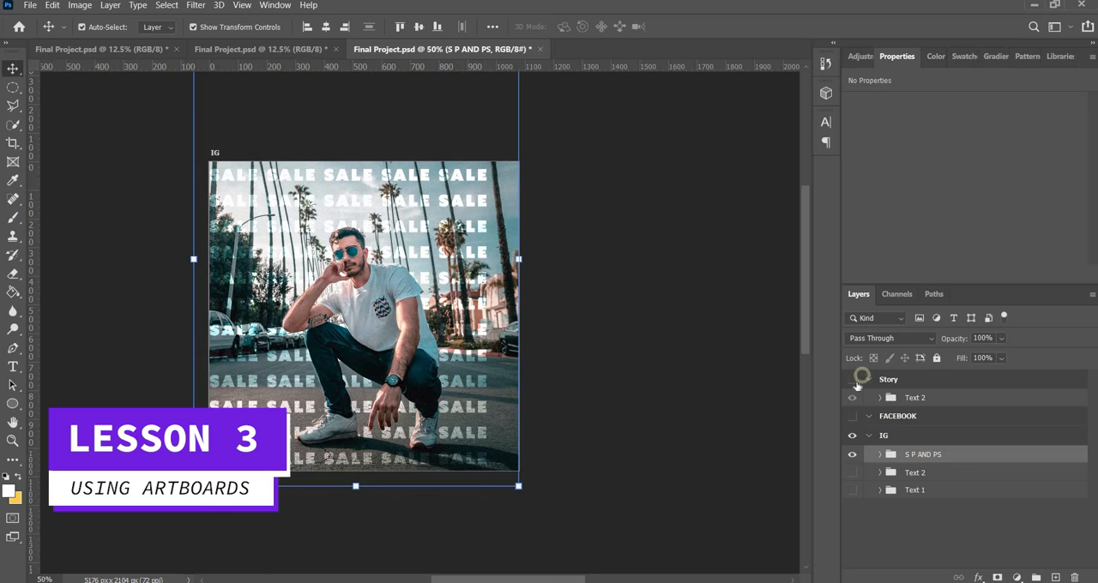
# Show the Story and FACEBOOK artboards and hide the Text 2 group inside Story
pyautogui.click(854, 380)
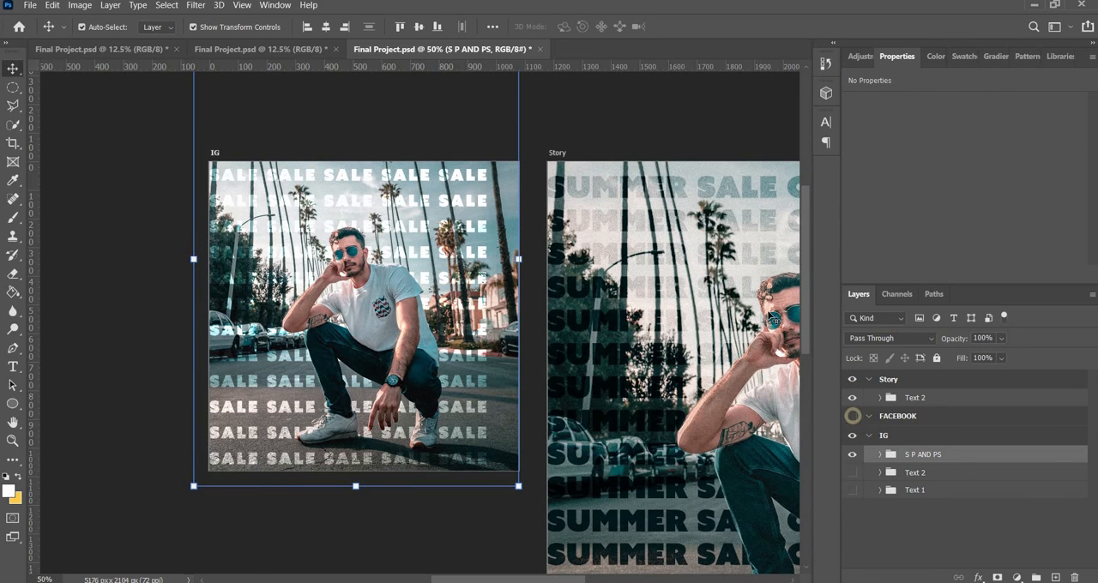
pyautogui.click(854, 418)
pyautogui.hotkey('ctrl', '-')
pyautogui.hotkey('ctrl', '-')
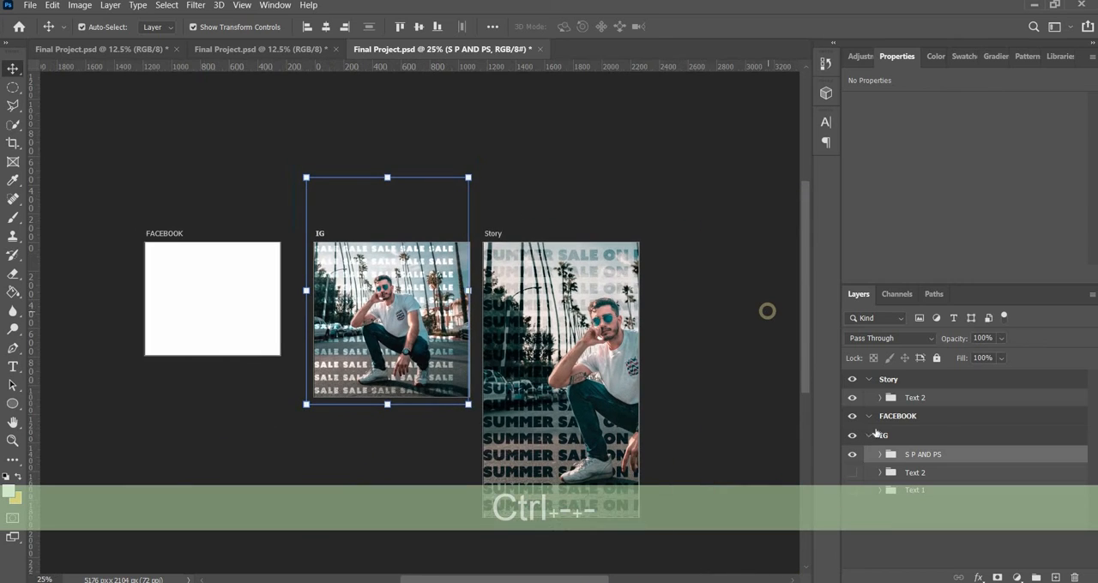
pyautogui.click(853, 398)
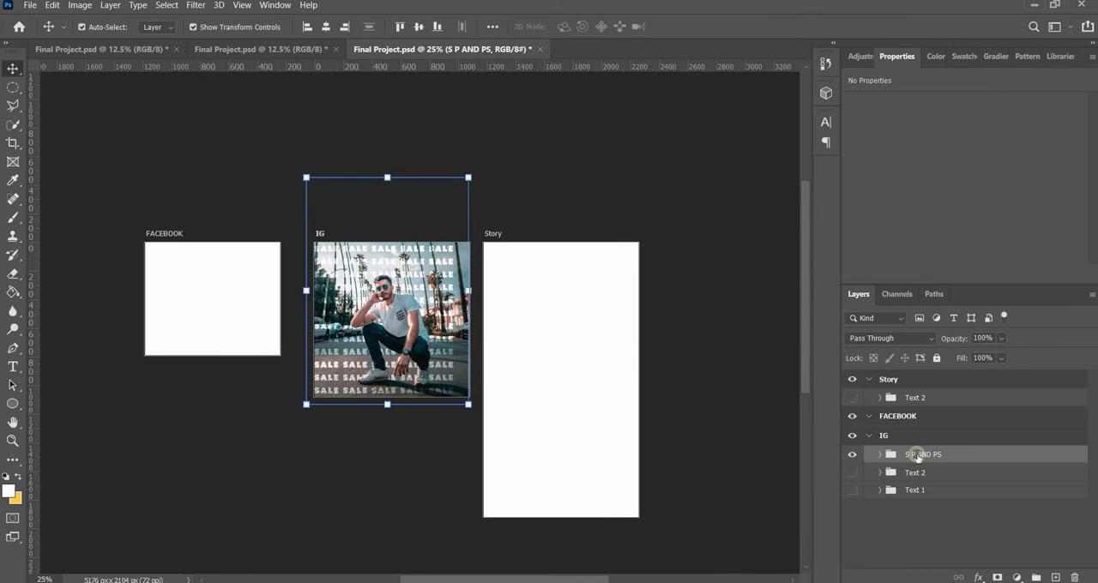
# Duplicate the S P AND PS group and move the copy into the FACEBOOK artboard
pyautogui.hotkey('ctrl', 'j')
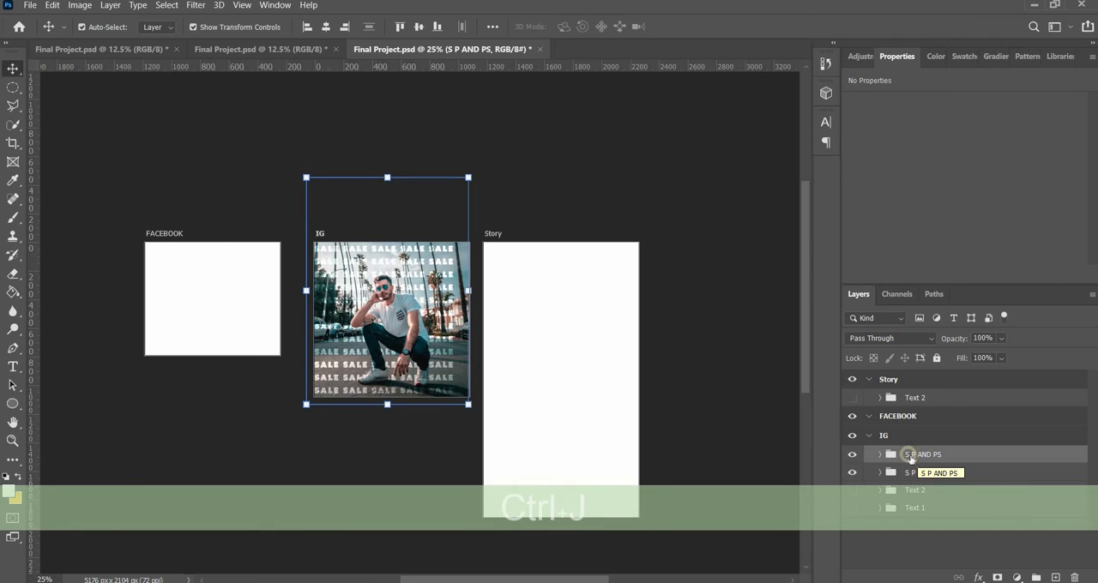
pyautogui.moveTo(911, 459); pyautogui.dragTo(912, 419)
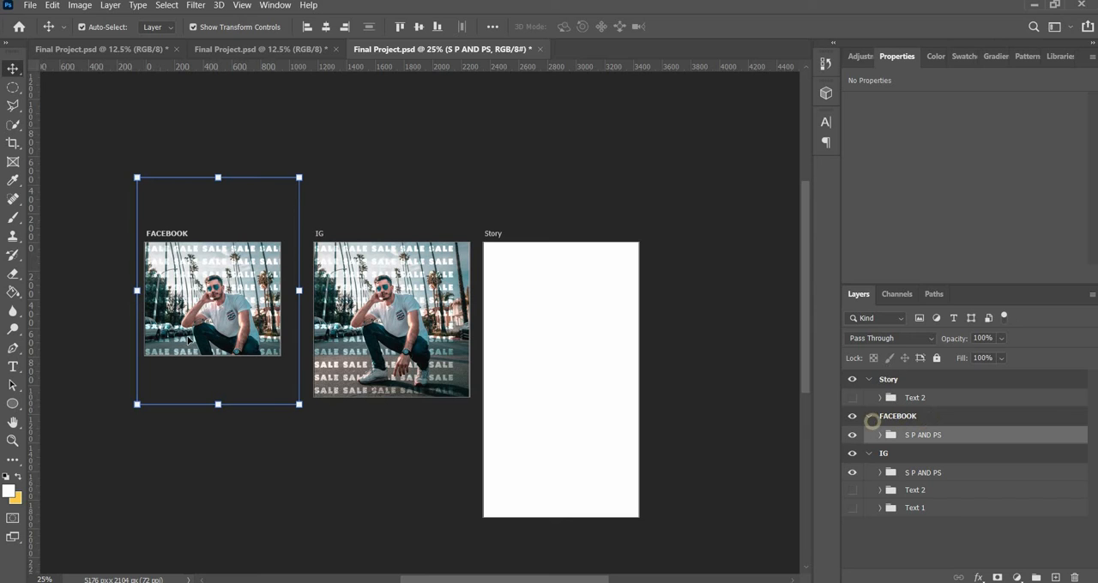
# Try to free-transform the S P AND PS group in the FACEBOOK artboard
pyautogui.hotkey('ctrl', '=')
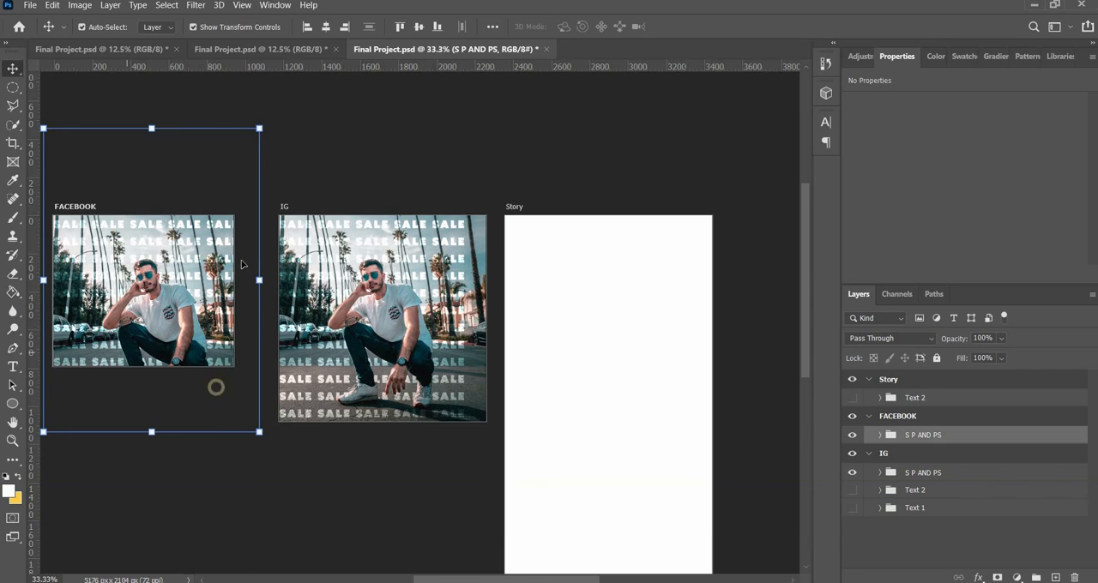
pyautogui.hotkey('ctrl', '=')
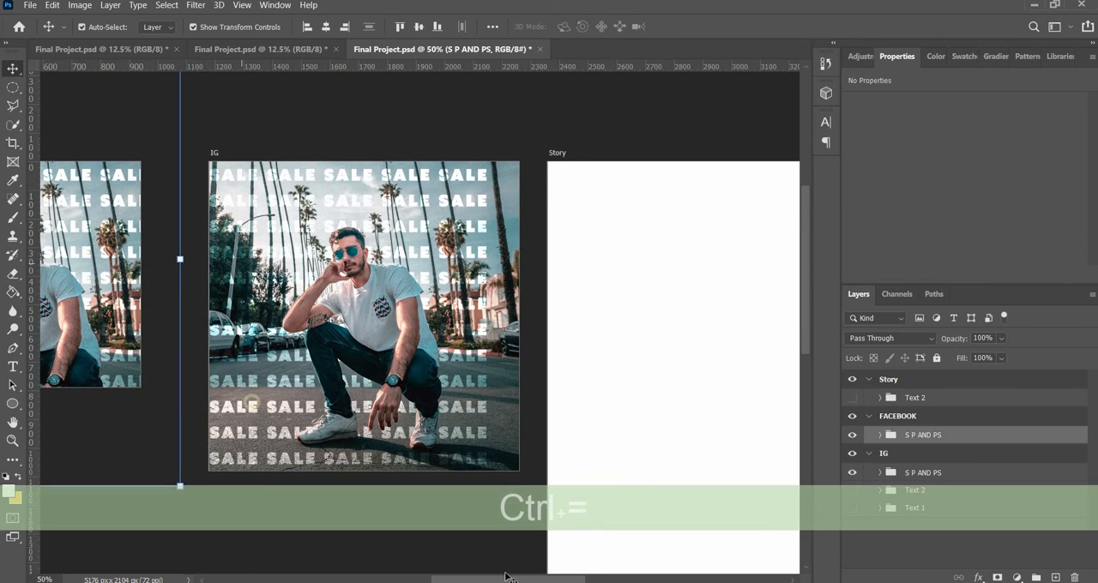
pyautogui.hscroll(-5, 455, 570)
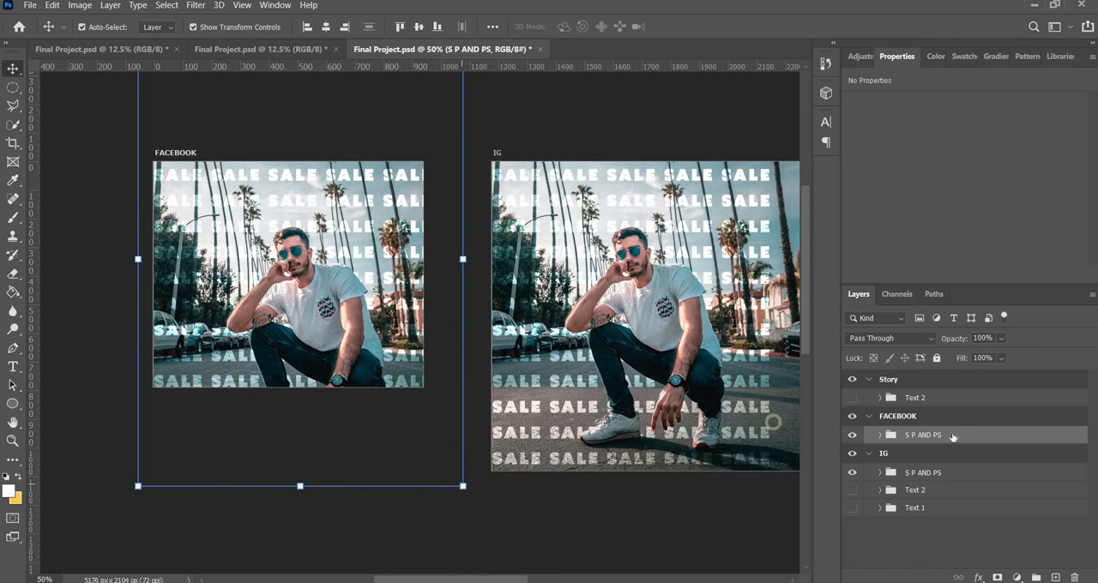
pyautogui.click(921, 430)
pyautogui.hotkey('ctrl', 't')
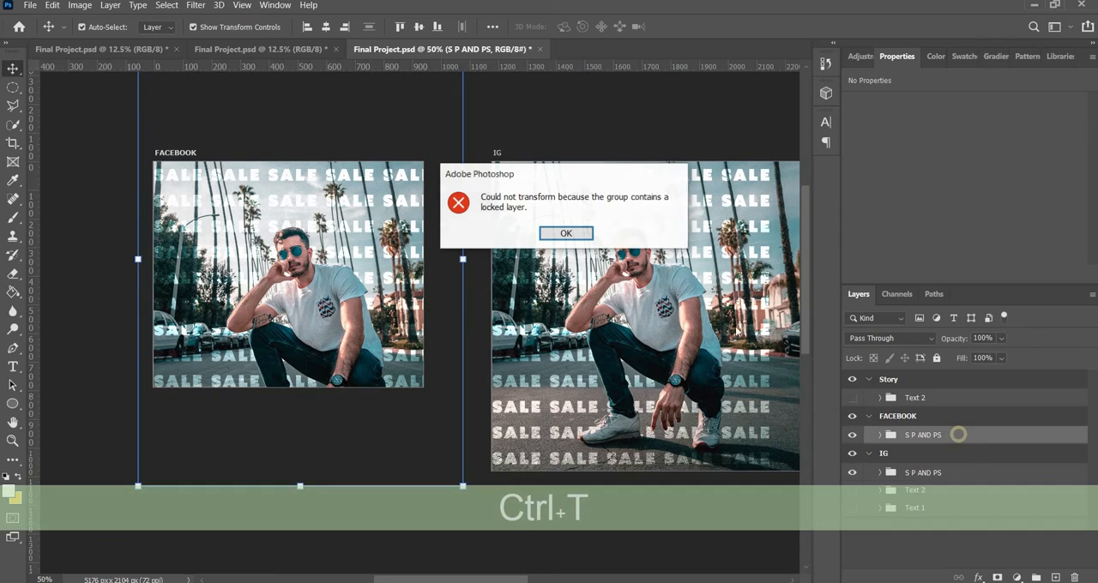
pyautogui.click(567, 234)
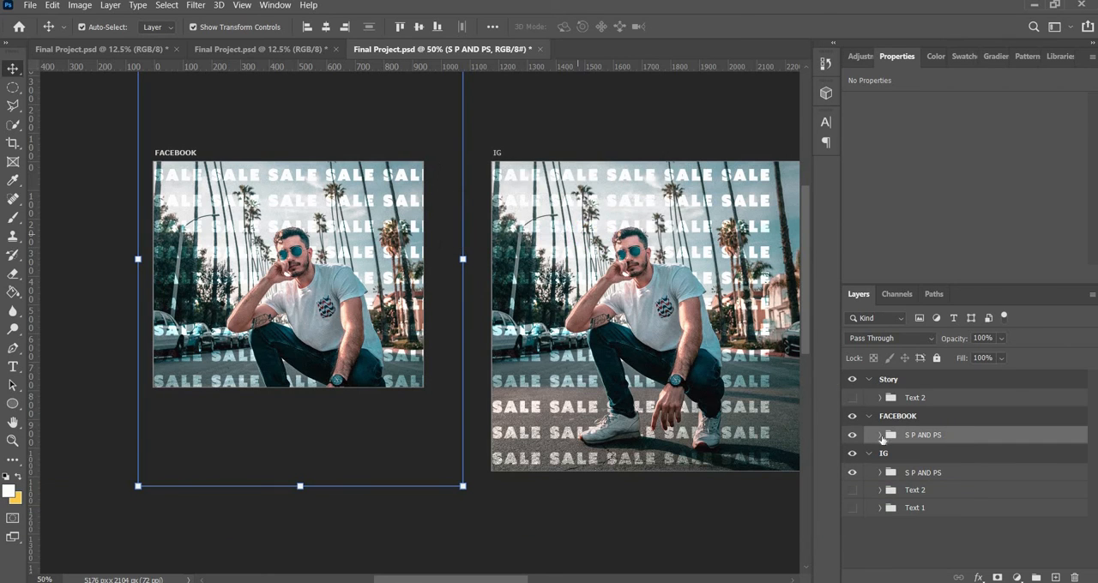
# Unlock the photo layer inside the FACEBOOK artboard's S P AND PS group, and reselect the collapsed group
pyautogui.click(881, 435)
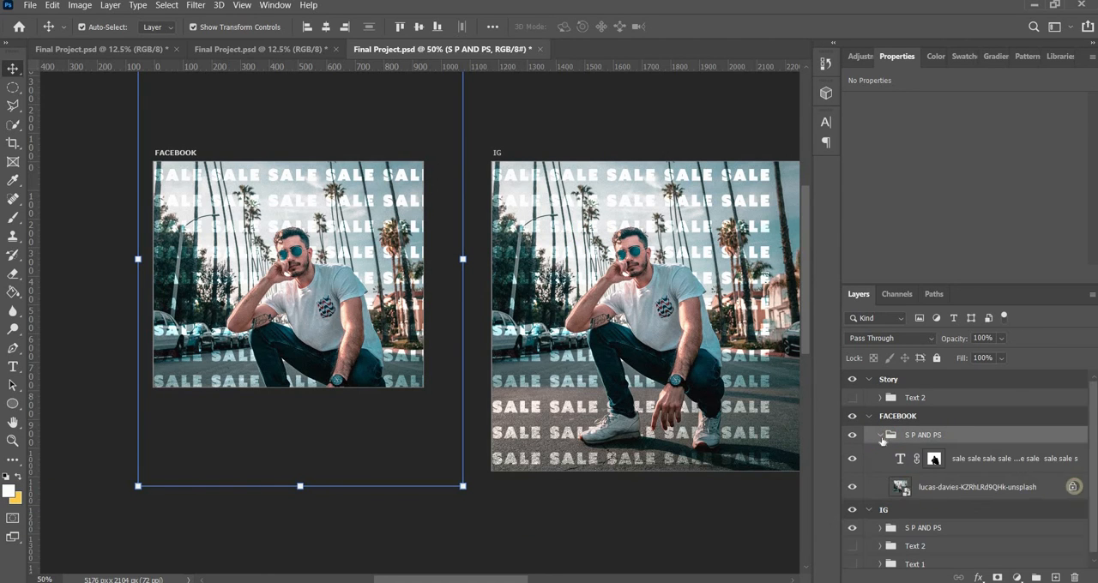
pyautogui.click(1073, 486)
pyautogui.click(919, 435)
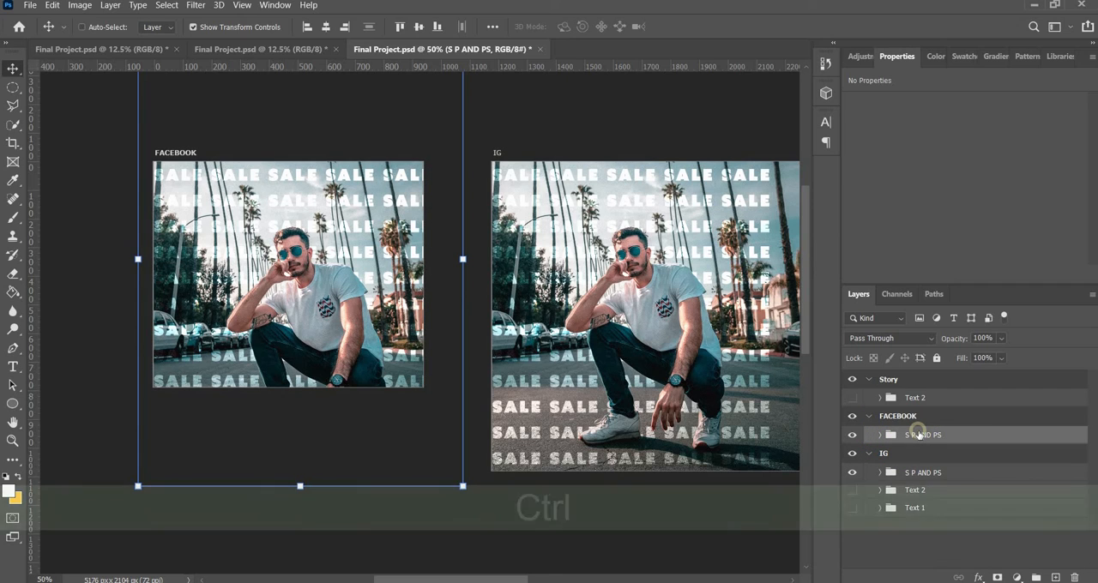
# Scale the FACEBOOK artboard's S P AND PS group proportionally to about 88.7% and move it up so the man's full figure fits
pyautogui.hotkey('ctrl', 't')
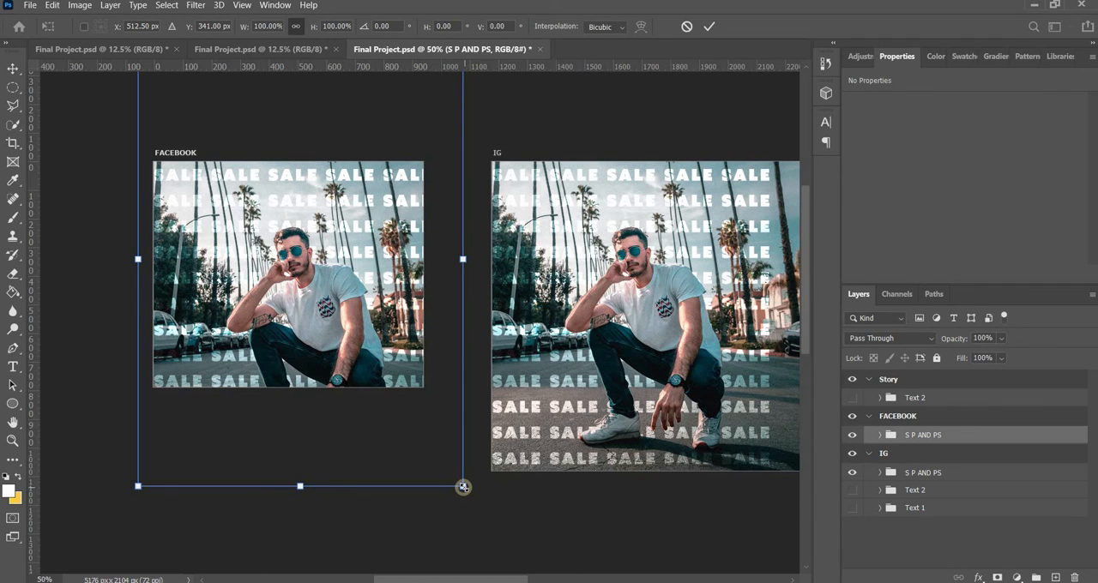
pyautogui.moveTo(462, 486); pyautogui.dragTo(427, 434)
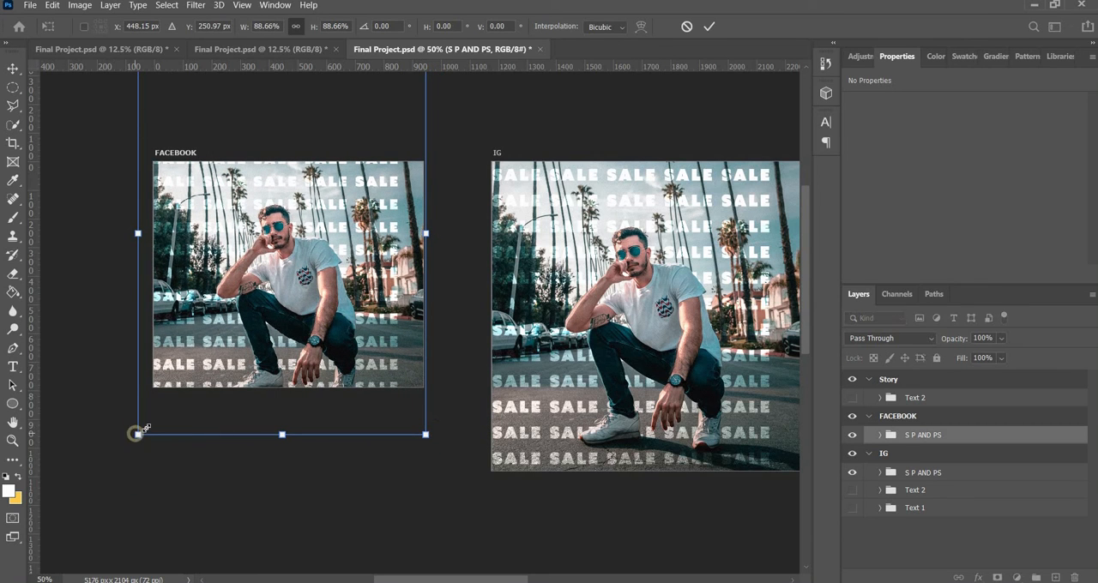
pyautogui.moveTo(138, 434)
pyautogui.mouseDown()
pyautogui.moveTo(145, 425)
pyautogui.moveTo(138, 434)
pyautogui.mouseUp()
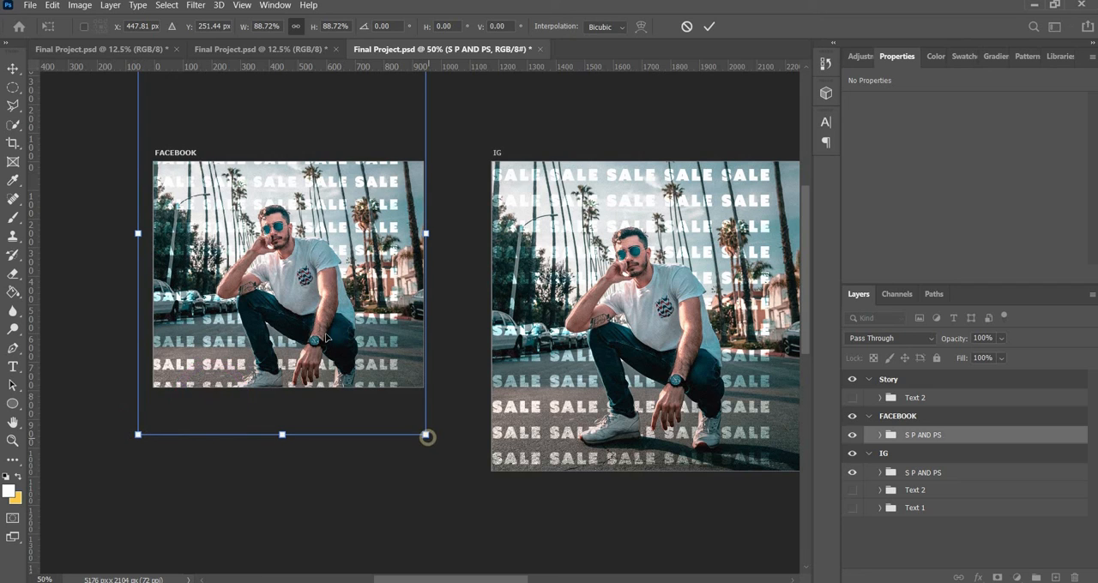
pyautogui.moveTo(325, 337); pyautogui.dragTo(331, 314)
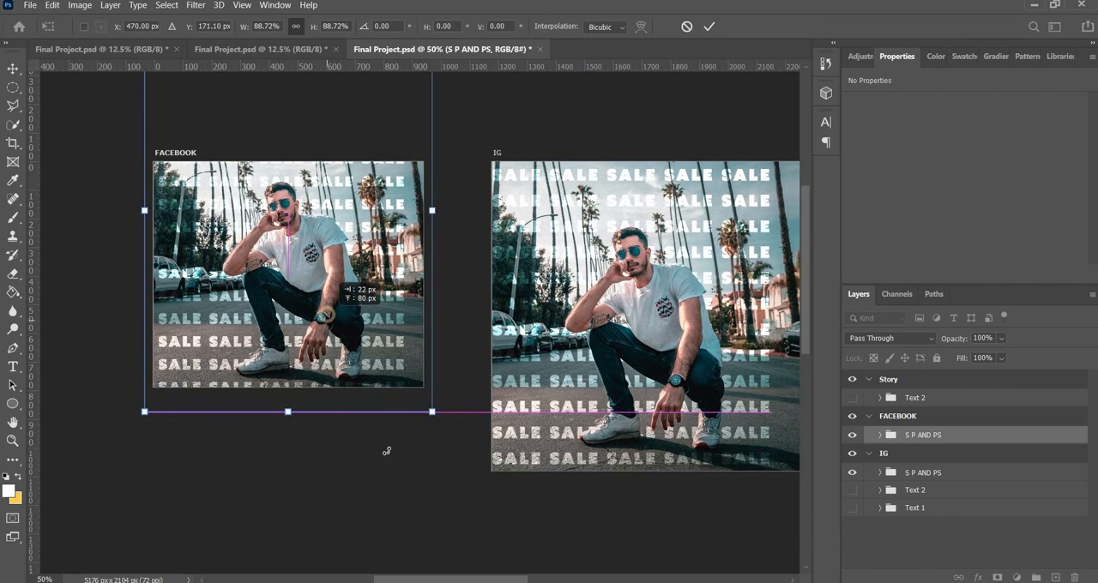
pyautogui.press('Return')
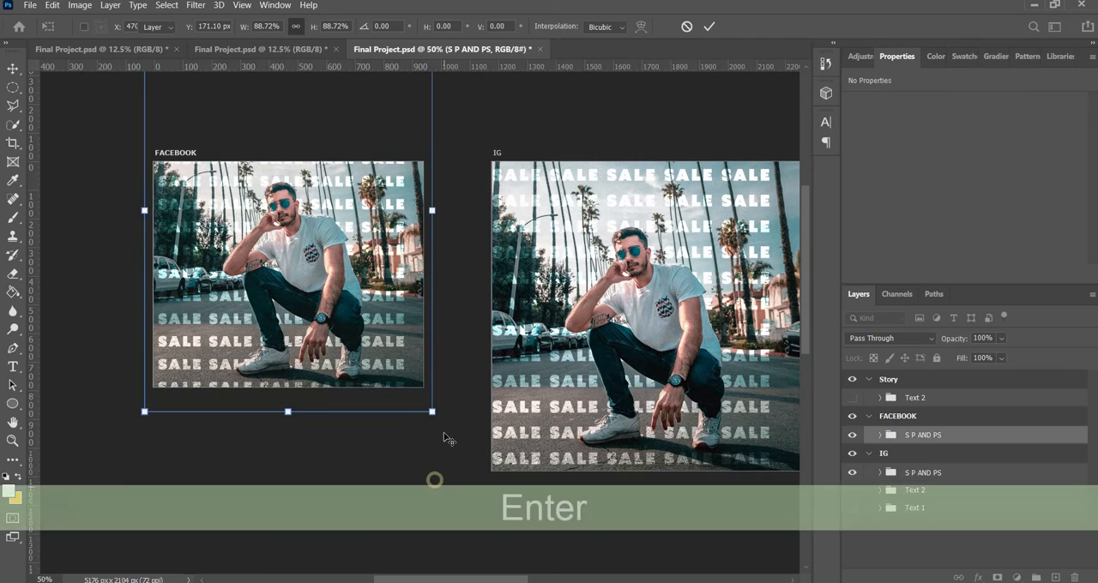
pyautogui.click(443, 434)
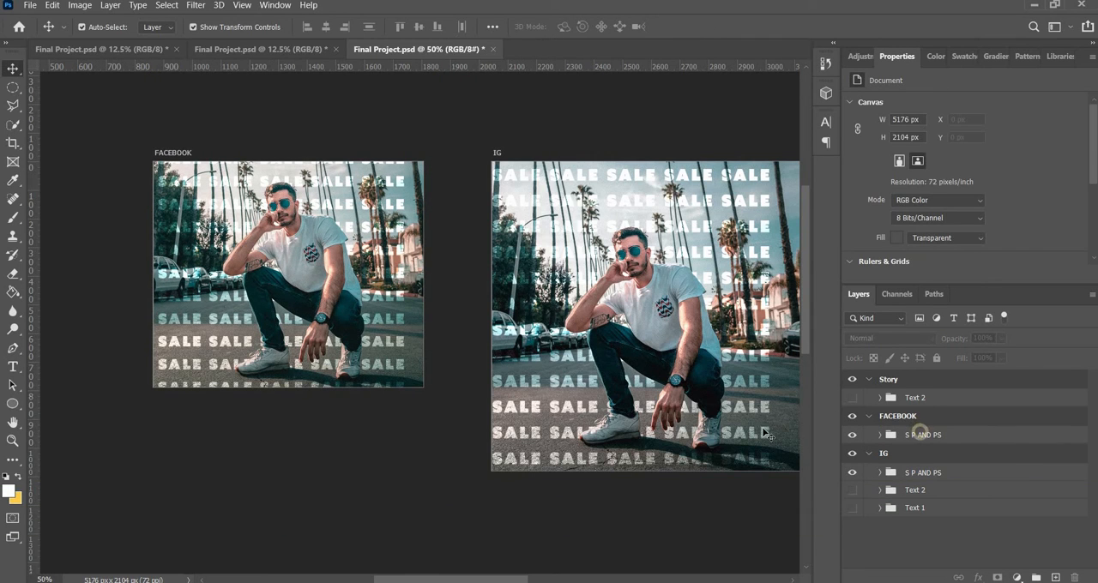
# Duplicate the FACEBOOK artboard's S P AND PS group and move the copy into the Story artboard
pyautogui.click(918, 435)
pyautogui.moveTo(507, 578); pyautogui.dragTo(566, 568)
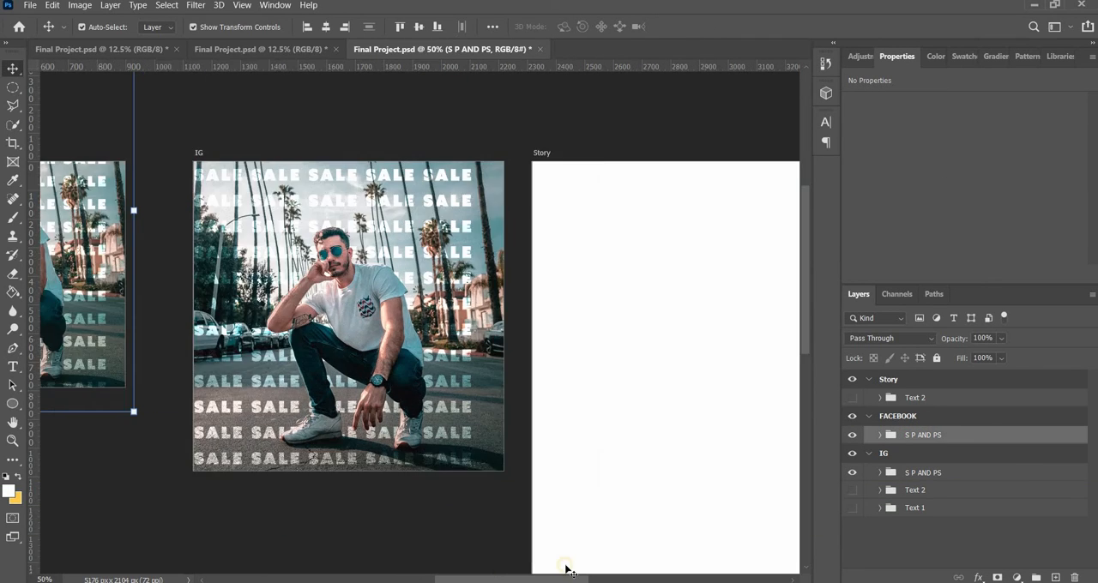
pyautogui.hotkey('ctrl', '-')
pyautogui.hotkey('ctrl', '-')
pyautogui.hotkey('ctrl', '-')
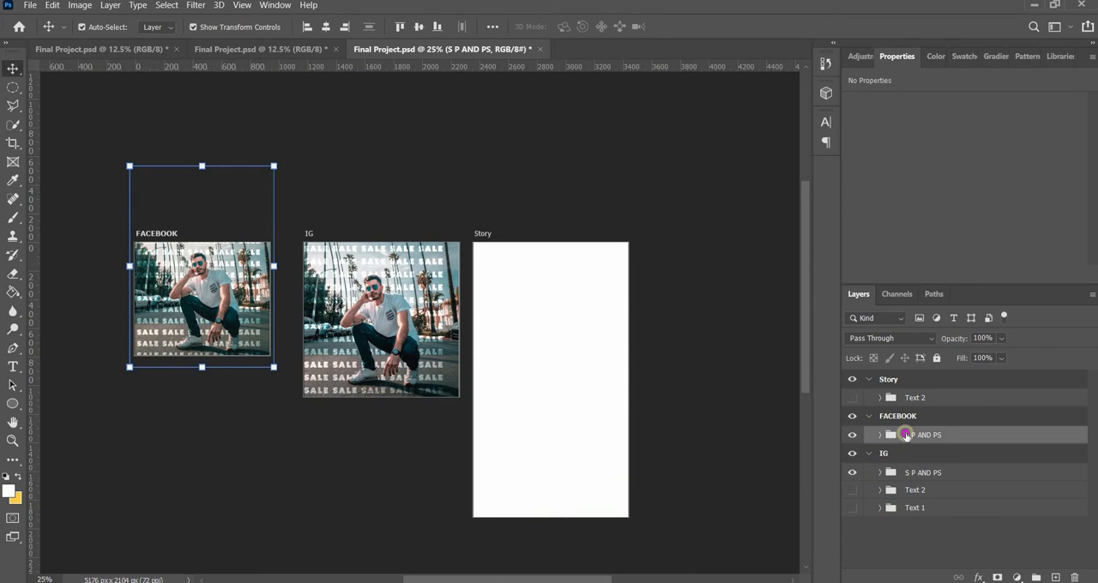
pyautogui.hotkey('ctrl', 'j')
pyautogui.moveTo(906, 435); pyautogui.dragTo(906, 380)
pyautogui.moveTo(540, 272); pyautogui.dragTo(561, 257)
pyautogui.hotkey('ctrl', 'z')
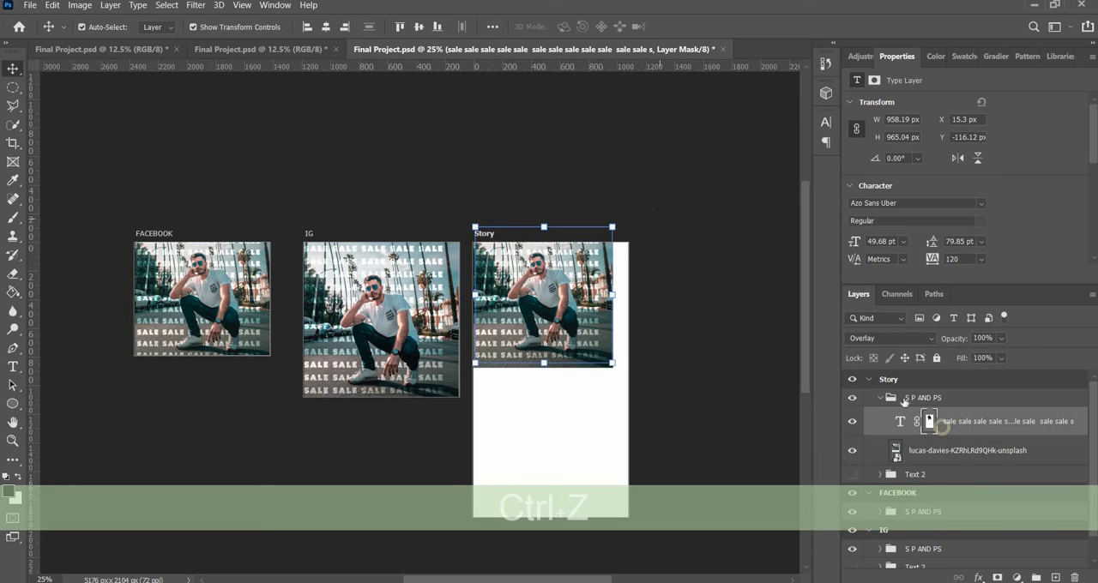
# Scale the Story artboard's S P AND PS group proportionally to about 194.5% and position it to cover the whole artboard
pyautogui.click(911, 400)
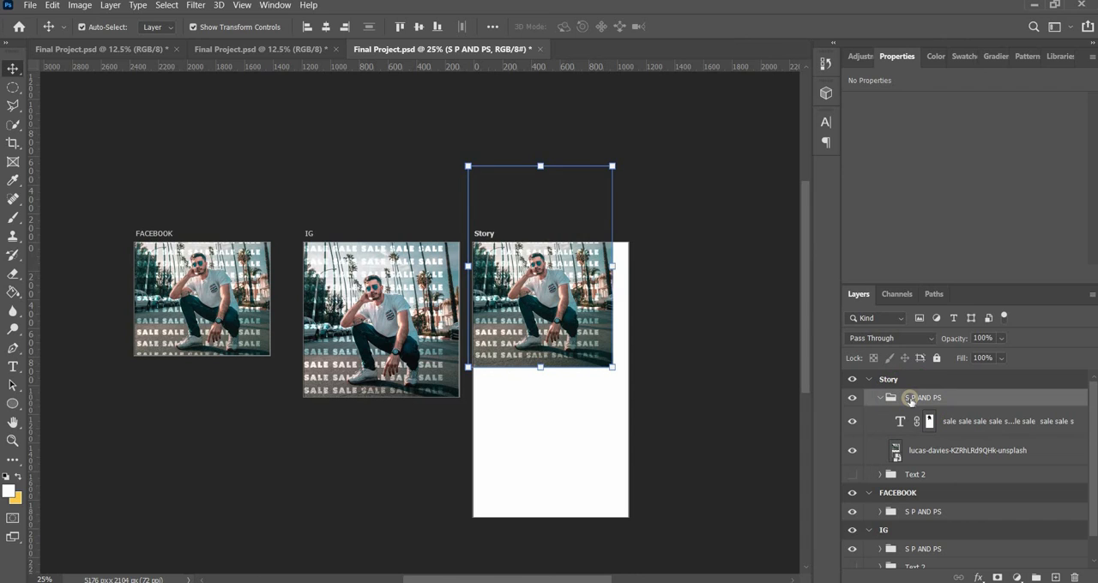
pyautogui.hotkey('ctrl', 't')
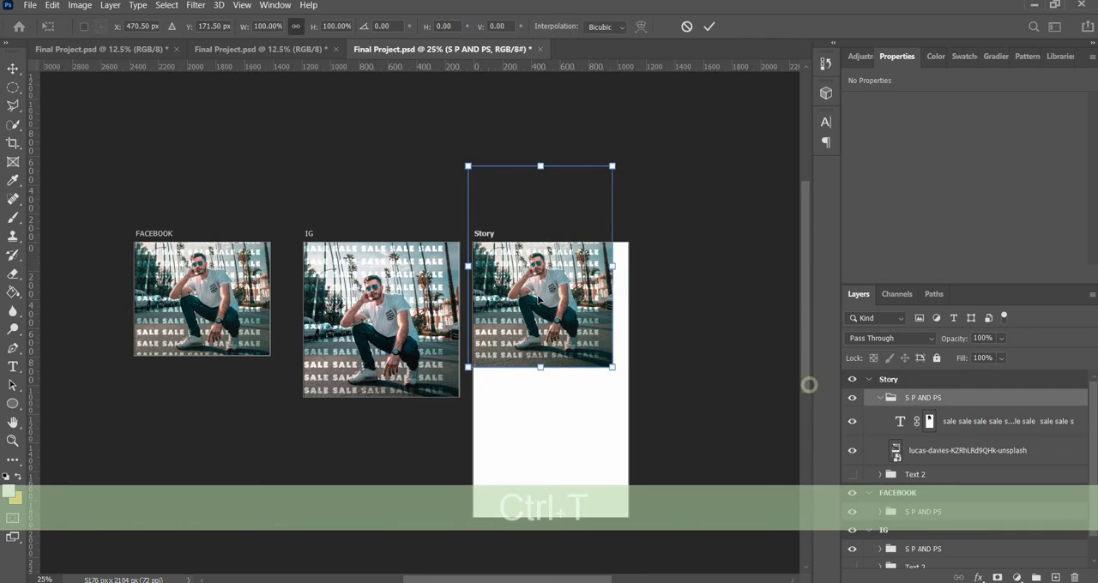
pyautogui.moveTo(540, 300); pyautogui.dragTo(538, 324)
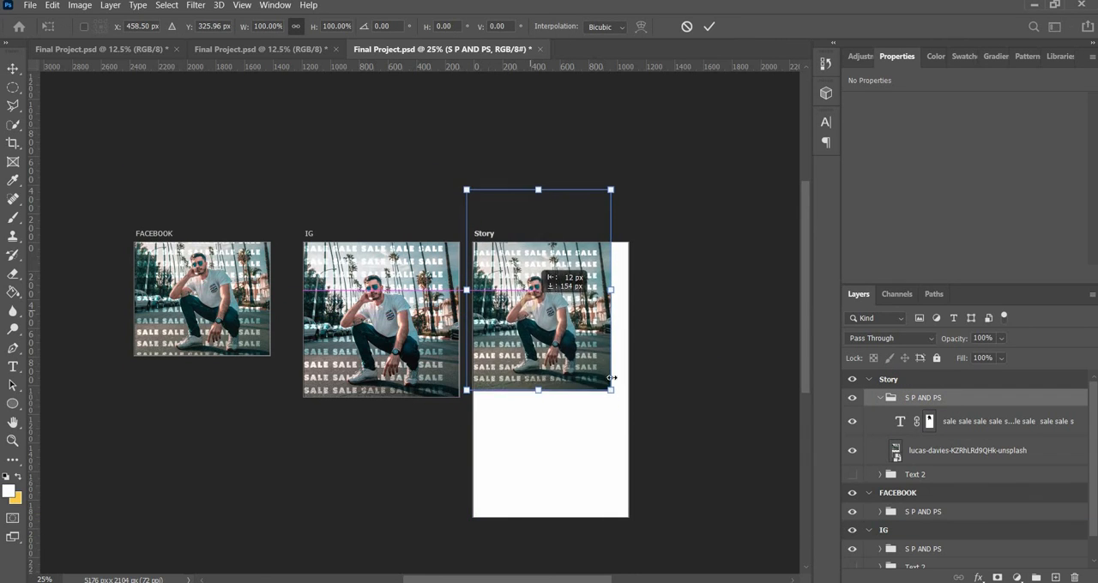
pyautogui.moveTo(610, 390); pyautogui.dragTo(712, 533)
pyautogui.moveTo(610, 430)
pyautogui.mouseDown()
pyautogui.moveTo(605, 408)
pyautogui.moveTo(604, 423)
pyautogui.mouseUp()
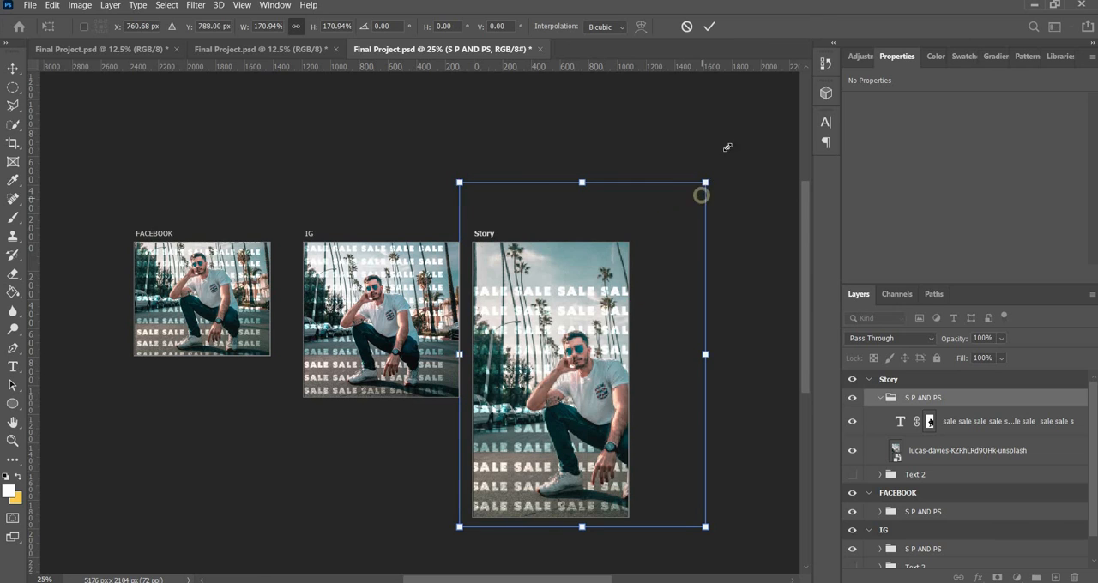
pyautogui.moveTo(706, 180); pyautogui.dragTo(740, 135)
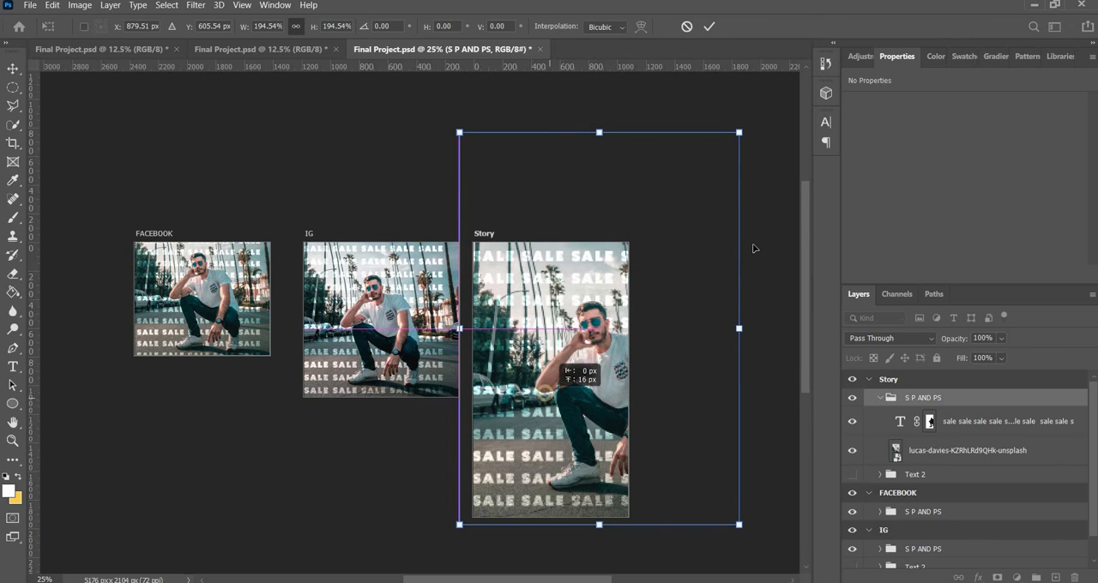
pyautogui.press('Return')
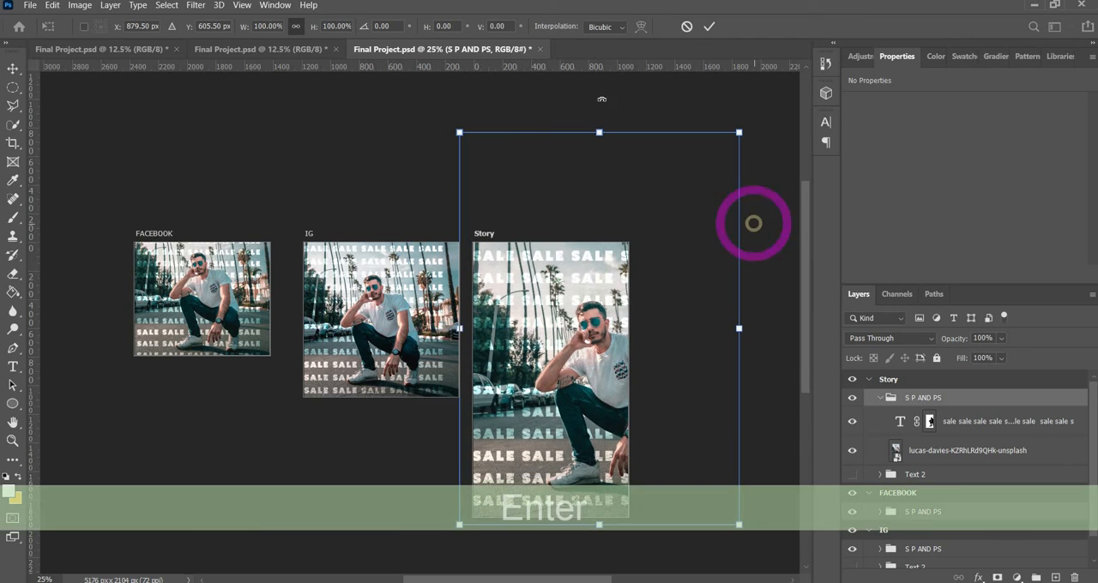
pyautogui.click(389, 159)
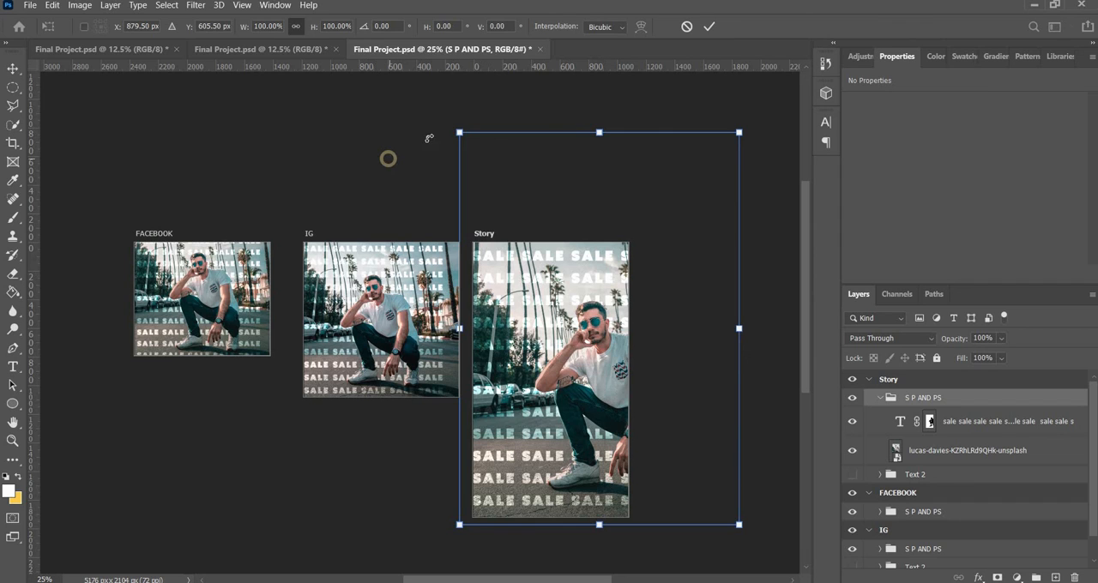
# Collapse the Story, FACEBOOK and IG artboards in the layer stack and deselect everything
pyautogui.click(880, 406)
pyautogui.click(868, 379)
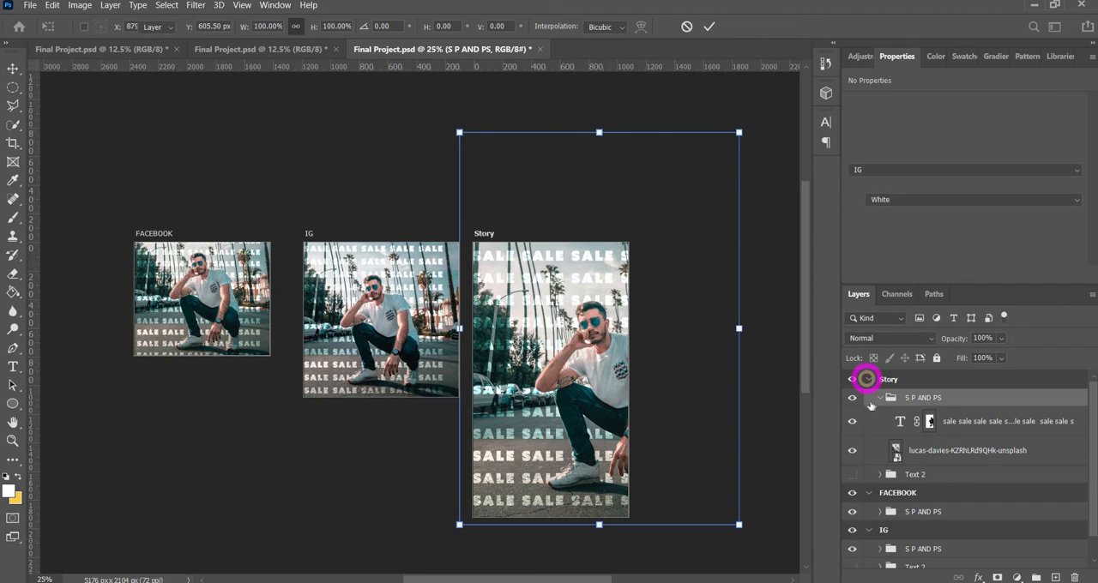
pyautogui.click(869, 402)
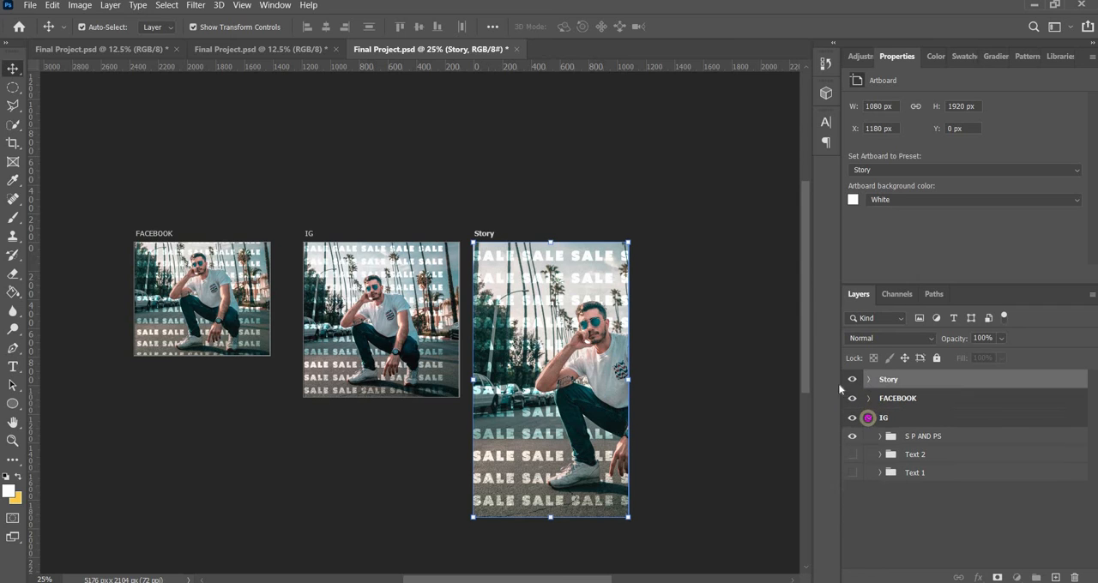
pyautogui.click(869, 418)
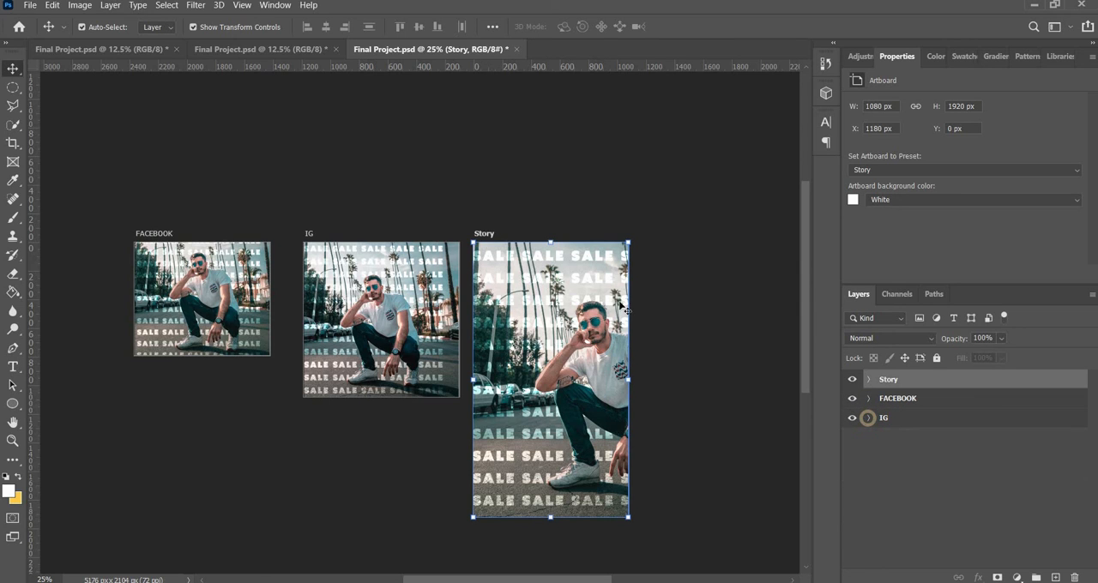
pyautogui.click(860, 427)
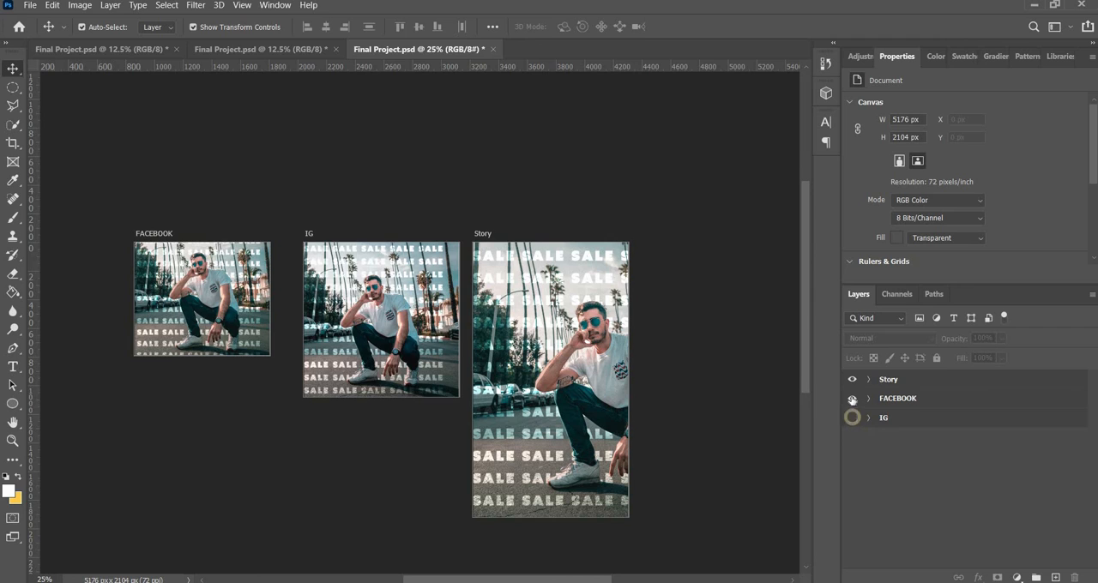
# Hide the FACEBOOK and IG artboards to isolate Story, look at the save options, and show both artboards again
pyautogui.click(852, 418)
pyautogui.click(852, 398)
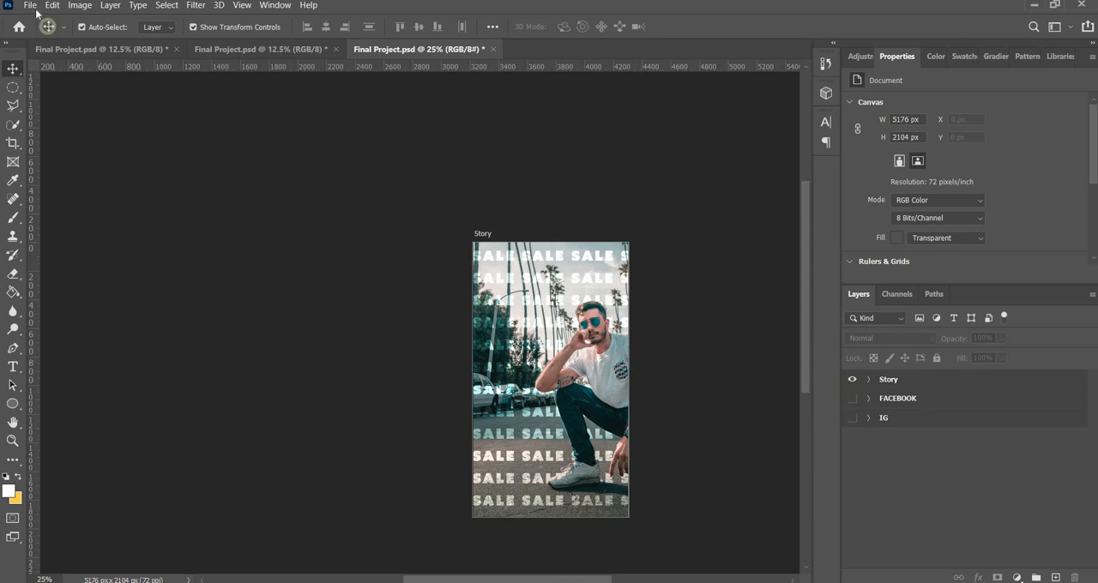
pyautogui.click(30, 5)
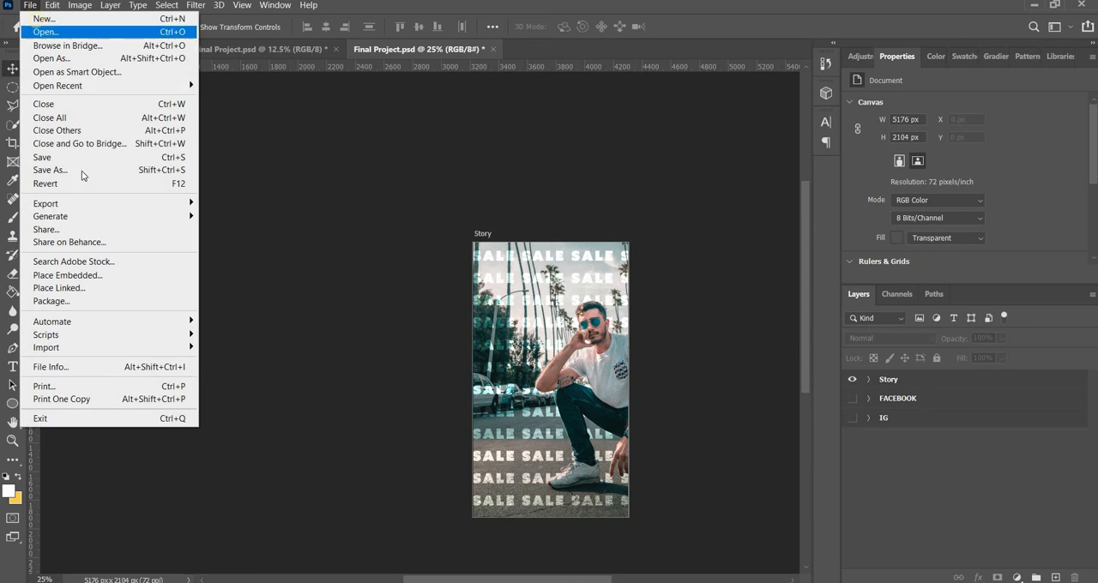
pyautogui.click(926, 500)
pyautogui.click(852, 398)
pyautogui.click(854, 418)
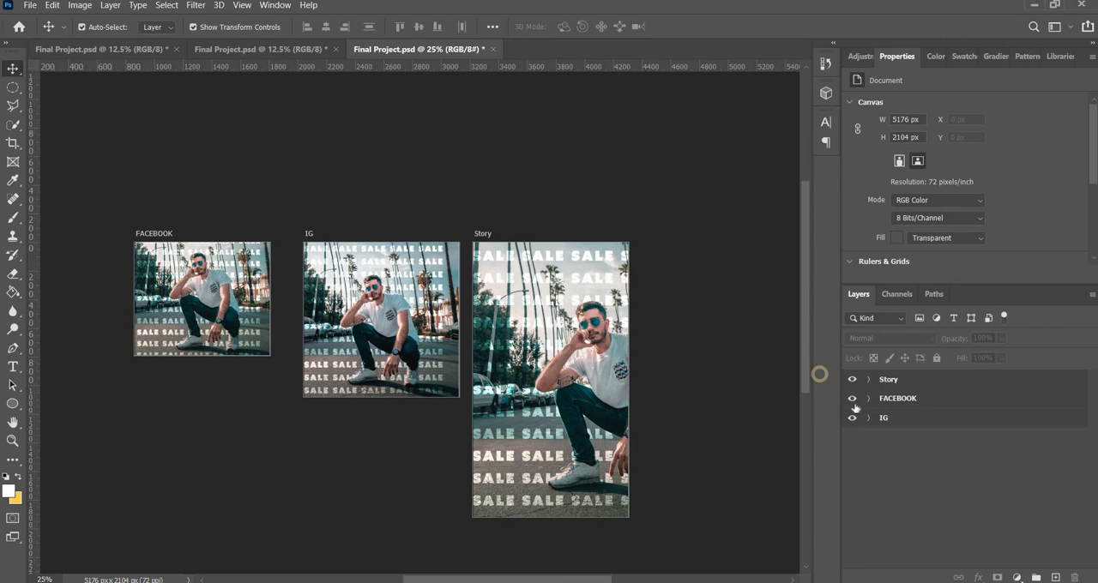
# Hide the FACEBOOK, IG and Story artboards
pyautogui.click(852, 398)
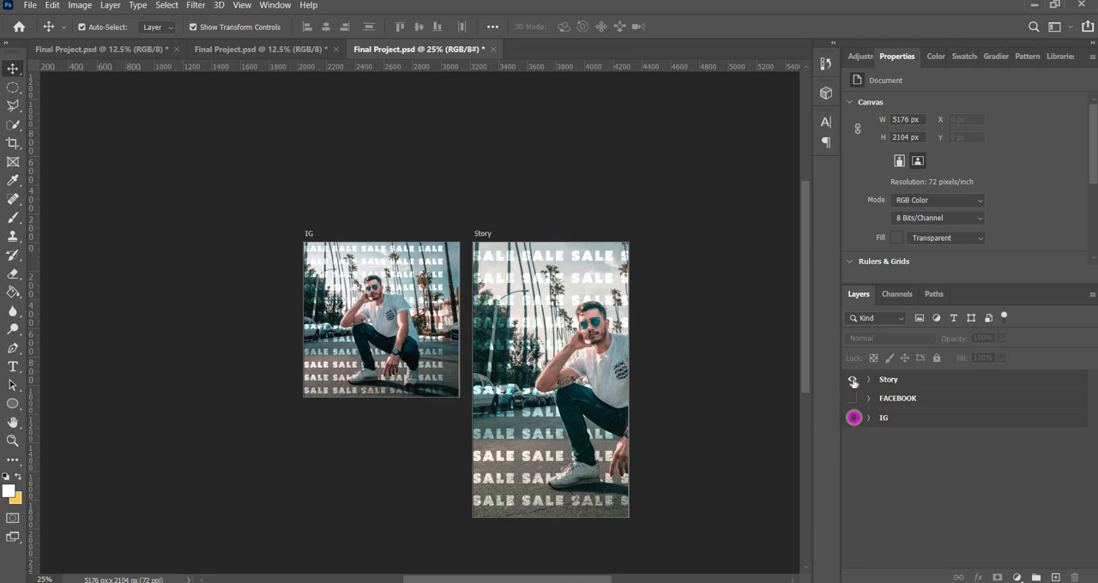
pyautogui.click(853, 381)
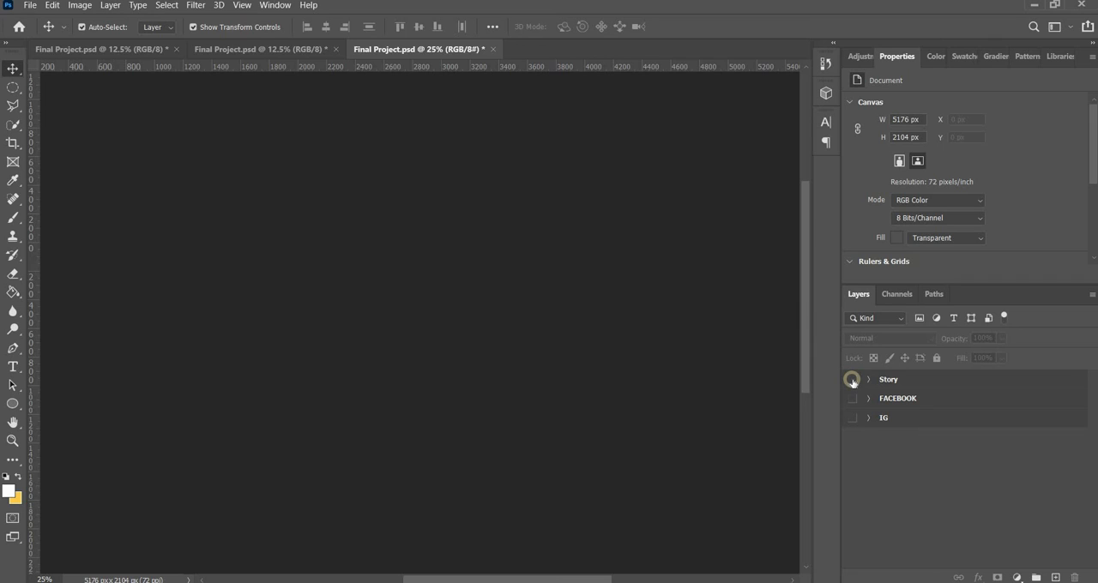
pyautogui.click(1049, 491)
# View the double-exposure portrait in the other open Final Project.psd document, and return to the artboard document
pyautogui.click(245, 51)
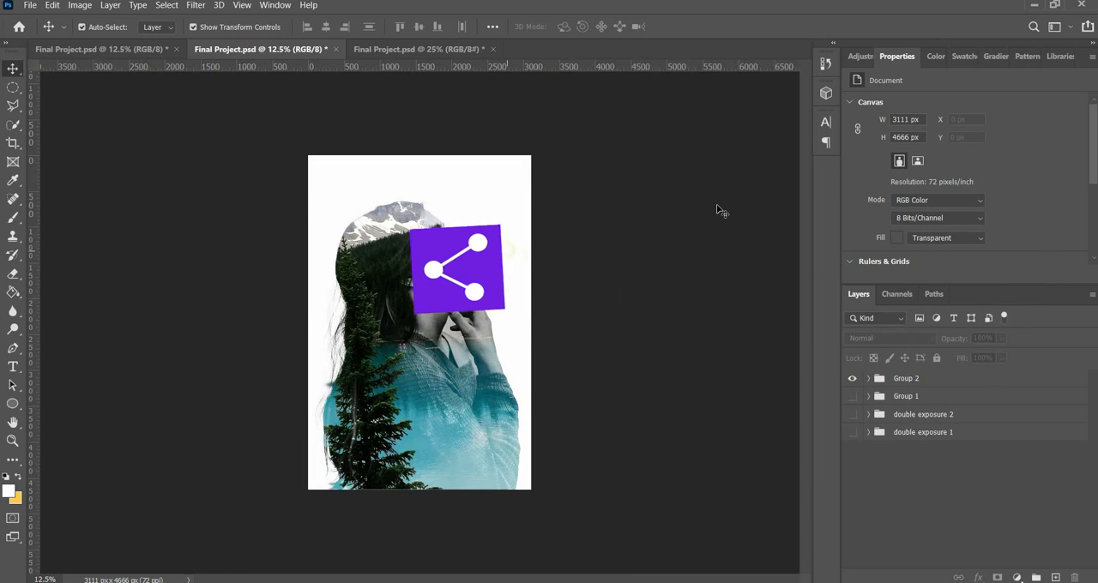
pyautogui.click(717, 209)
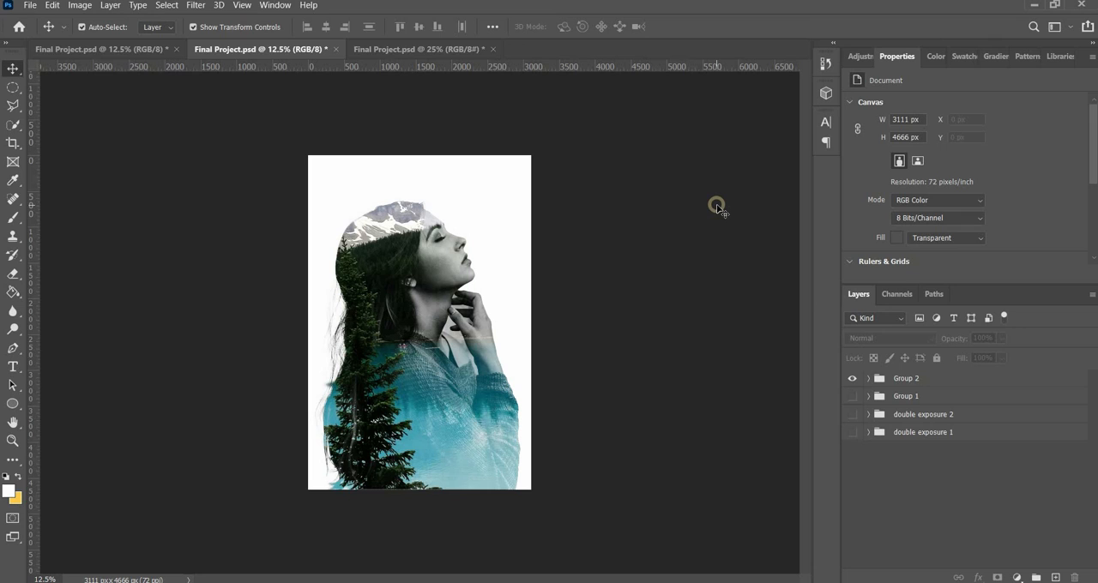
pyautogui.click(401, 50)
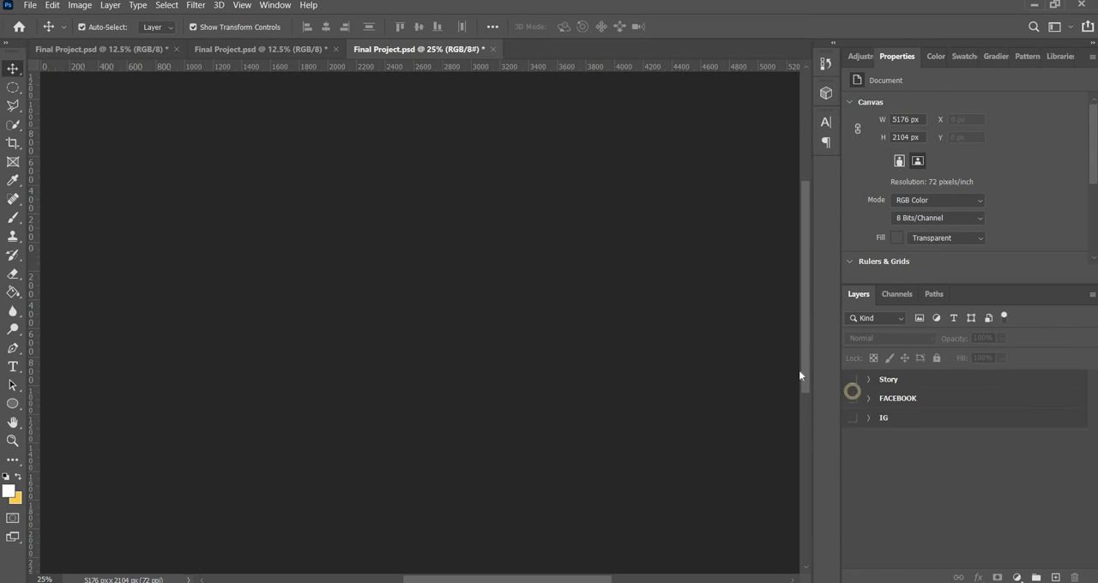
# Make the FACEBOOK, Story and IG artboards visible again
pyautogui.click(852, 398)
pyautogui.click(852, 379)
pyautogui.click(852, 418)
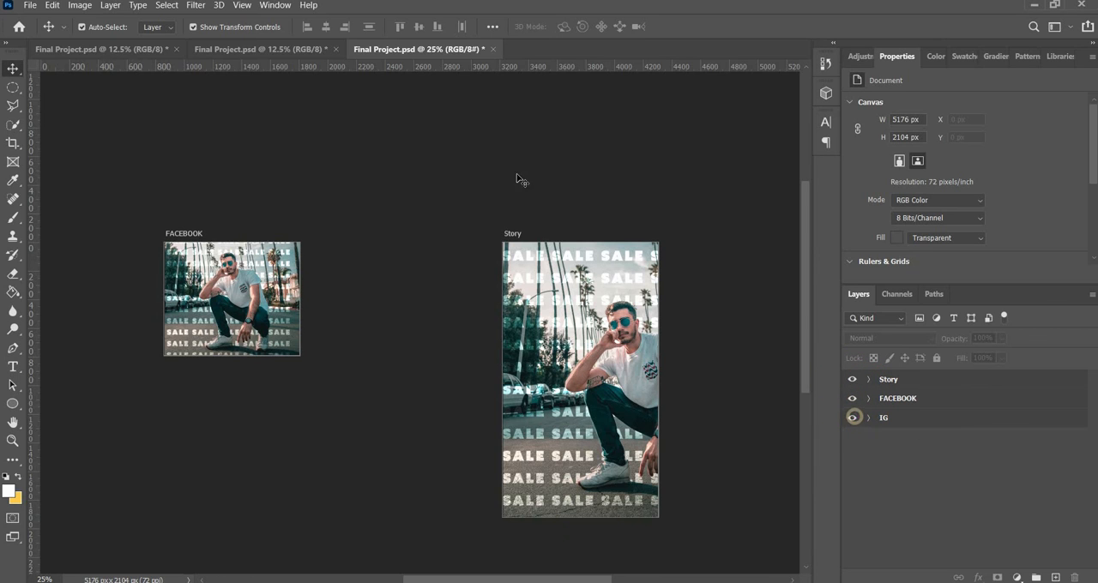